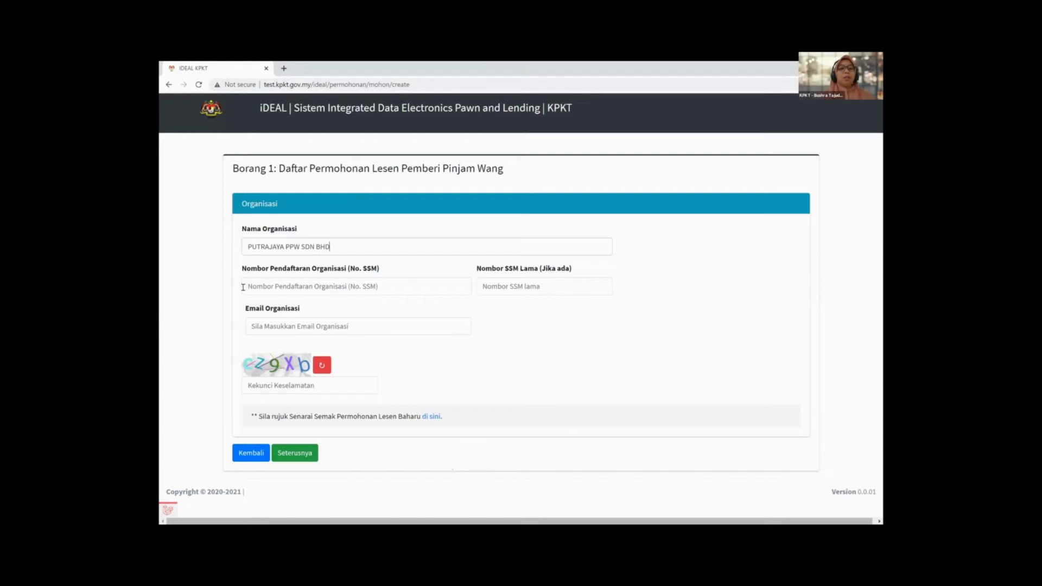
Step: Enter the organisation's SSM registration number followed by its bracketed old registration number
click(243, 287)
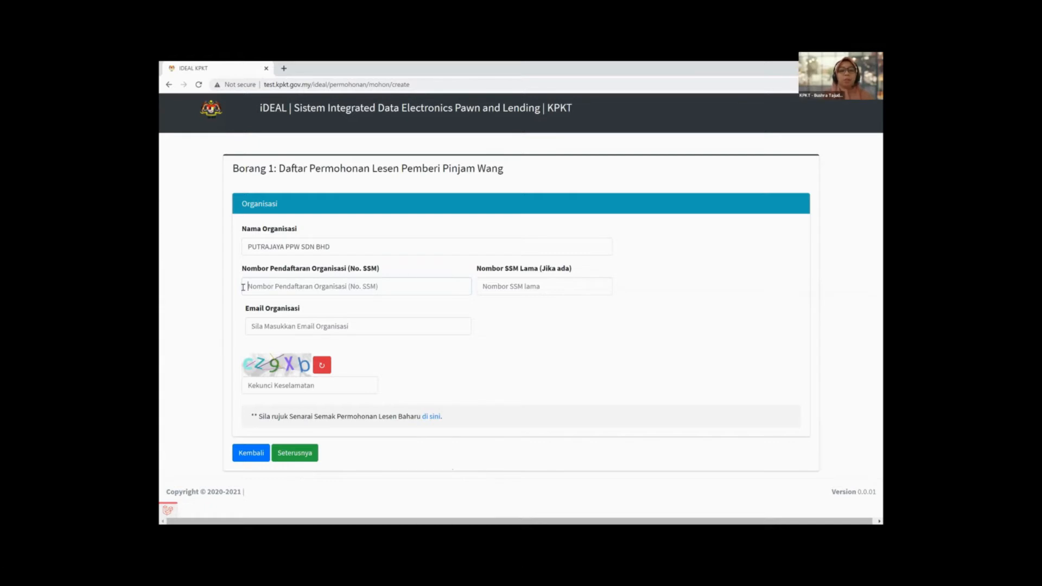
text(563562536)
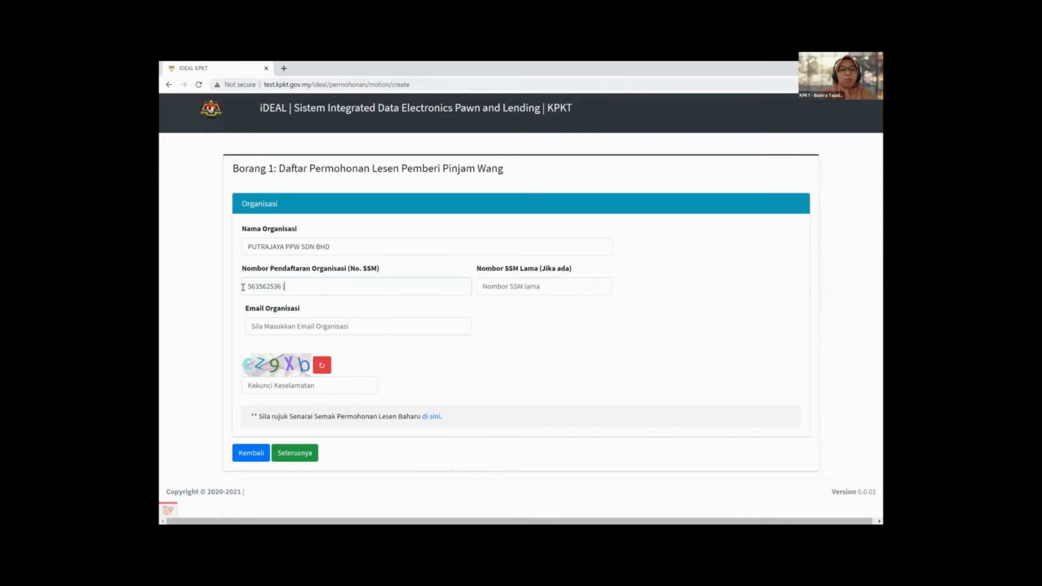
text(6743657)
text(-U)
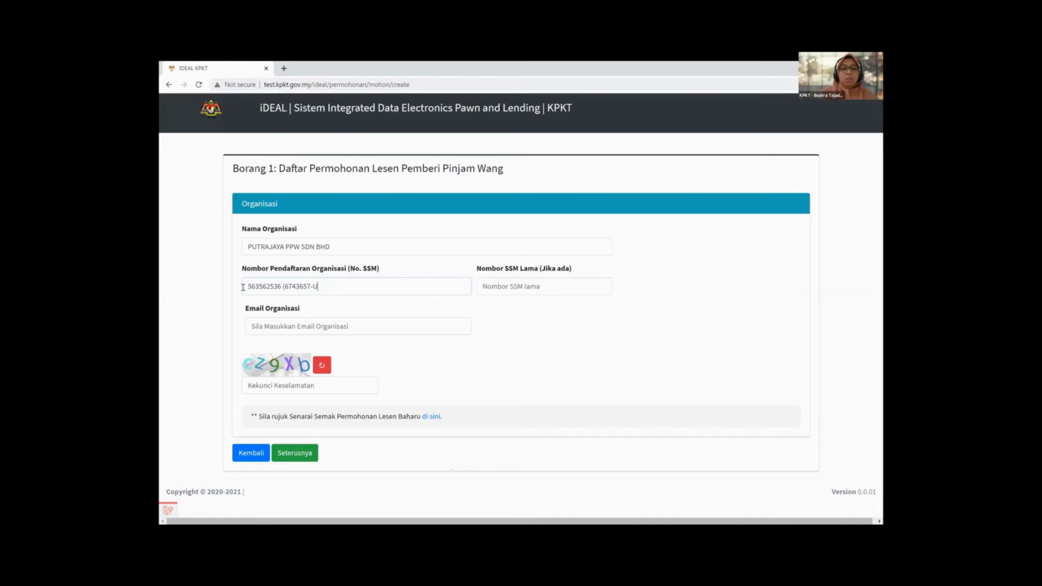
text())
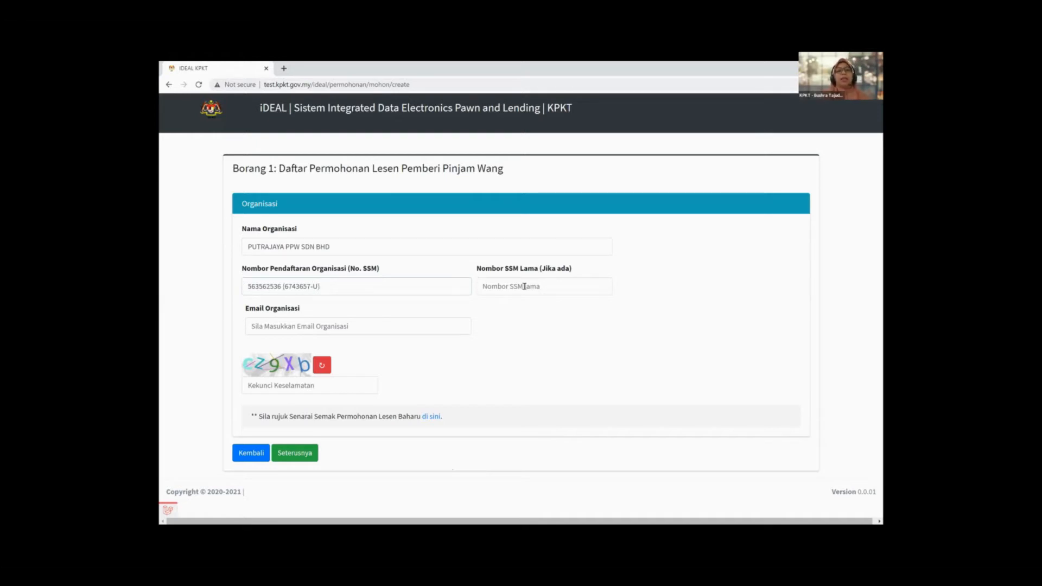
key(Tab)
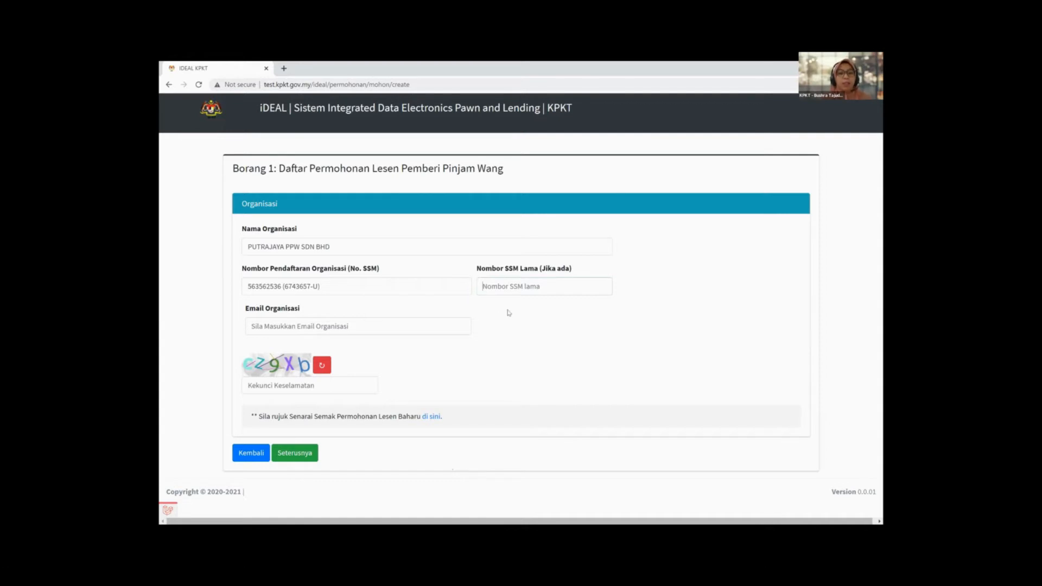
Step: Fill in the organisation's e-mail address and enter the captcha security code
click(380, 326)
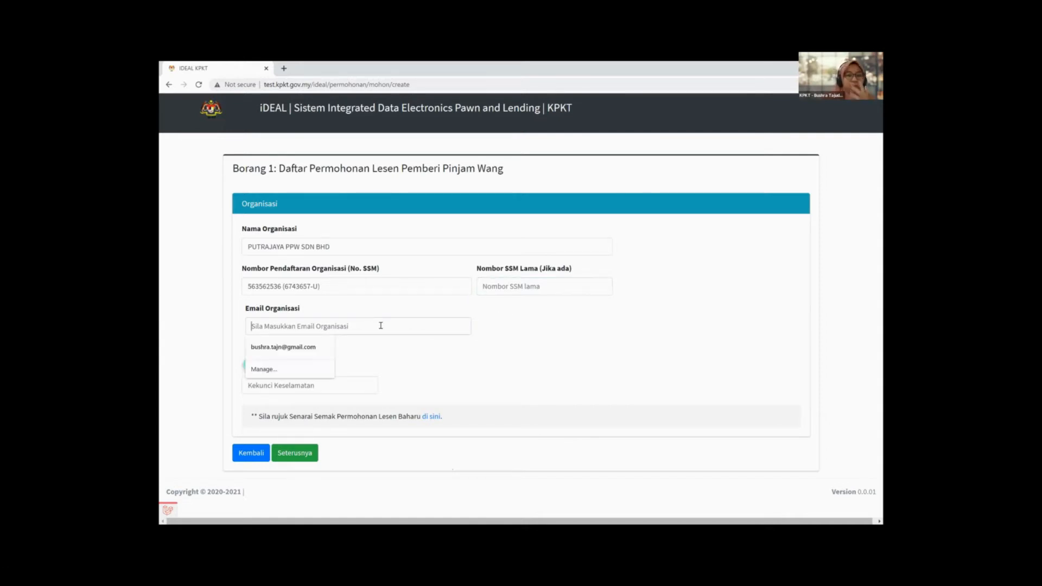
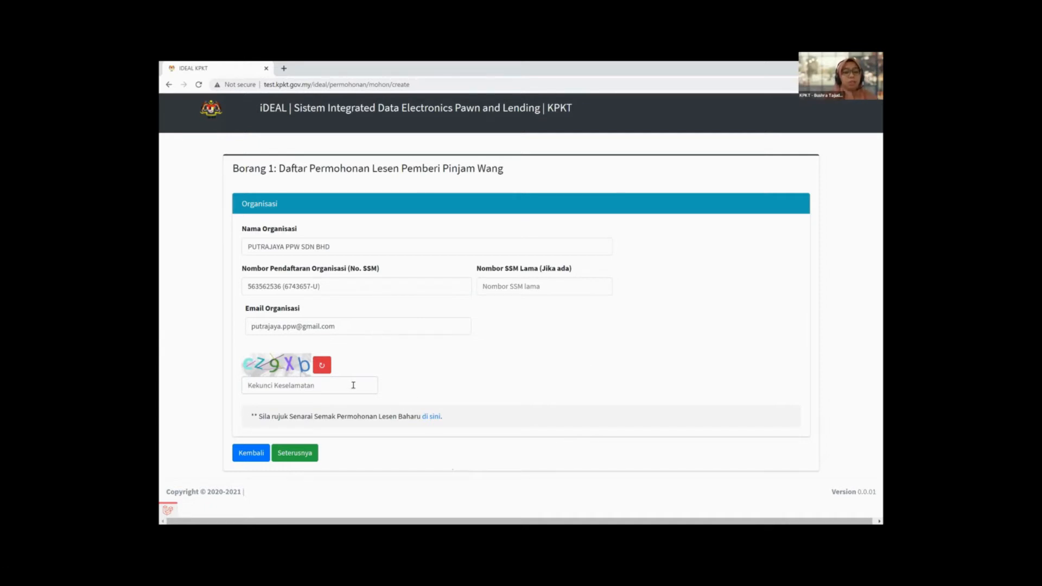
text(cz)
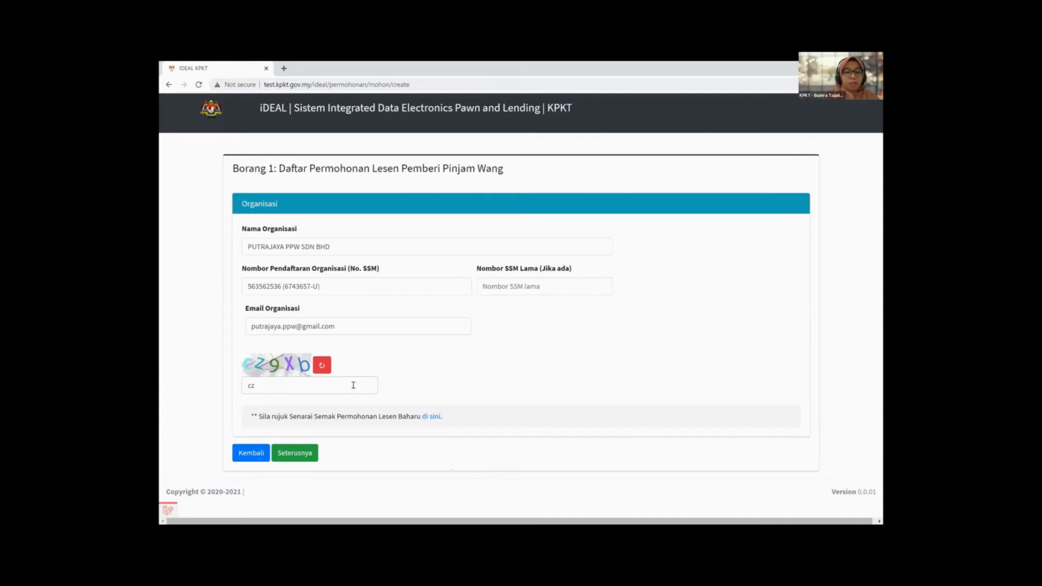
text(9xb)
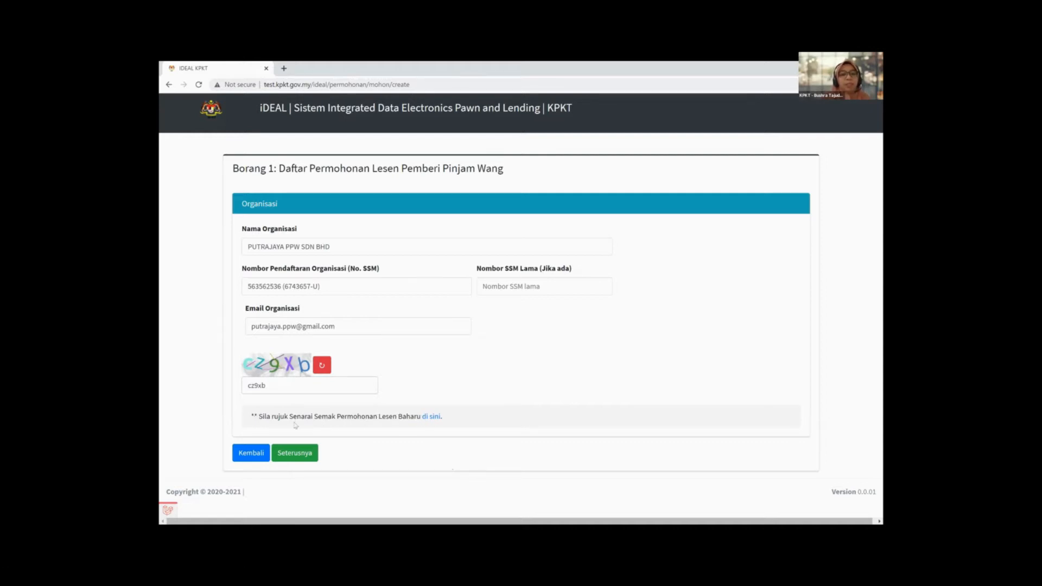
click(435, 418)
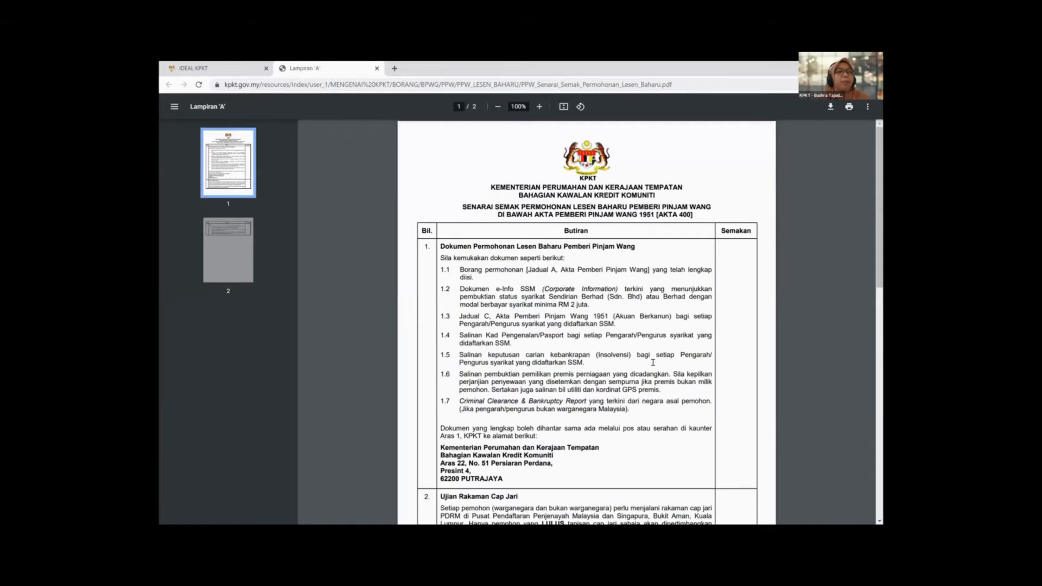
scroll(653, 363, down, 1)
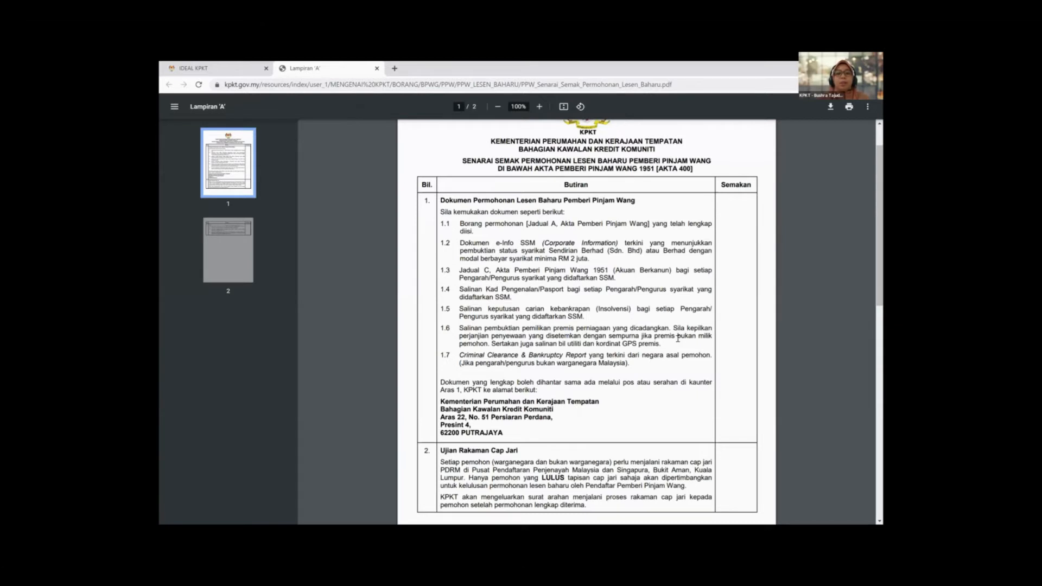
scroll(678, 339, down, 1)
scroll(678, 339, down, 9)
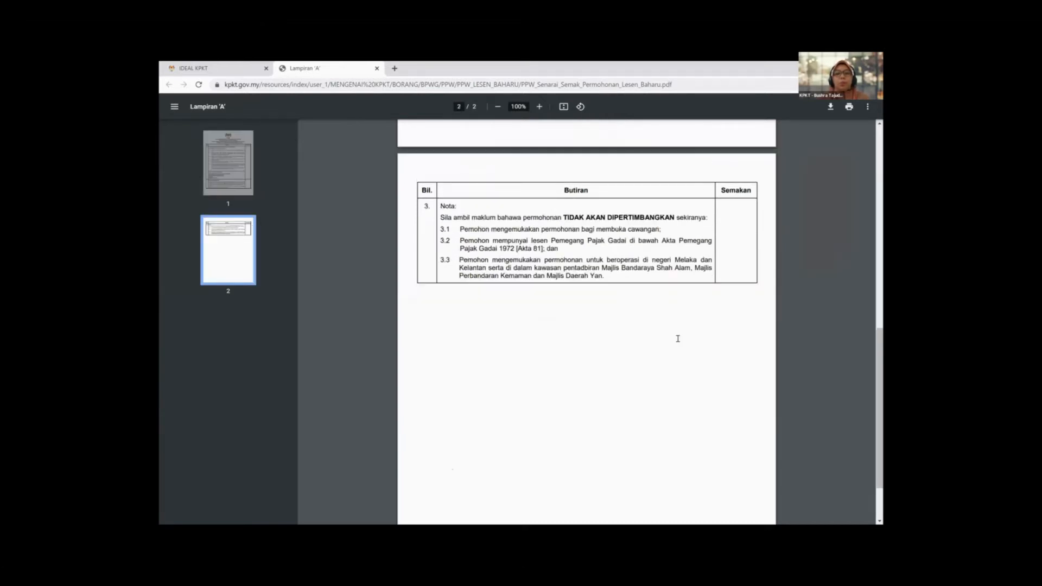
scroll(678, 339, down, 1)
scroll(678, 339, up, 2)
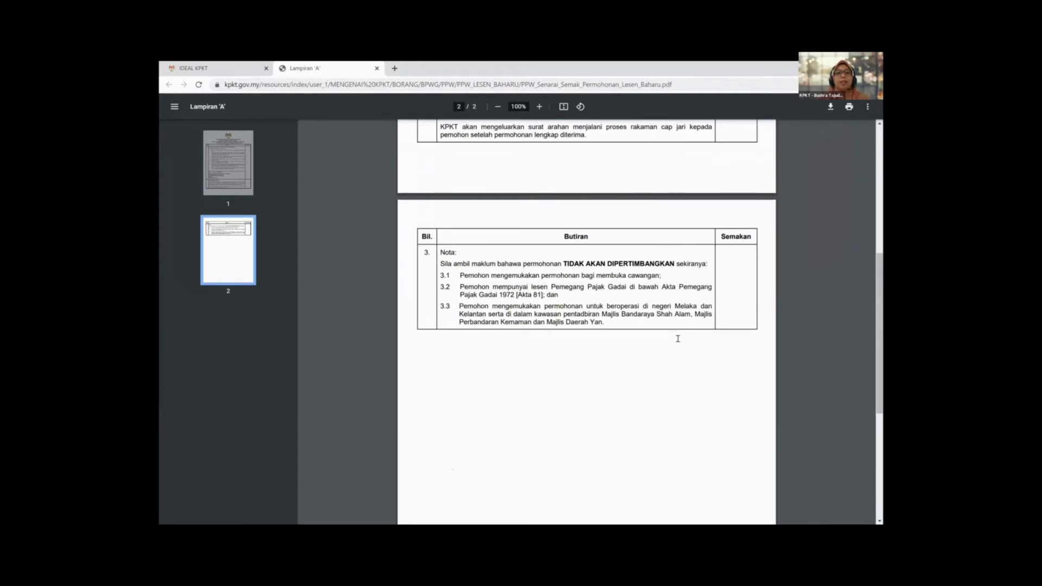
scroll(599, 357, up, 3)
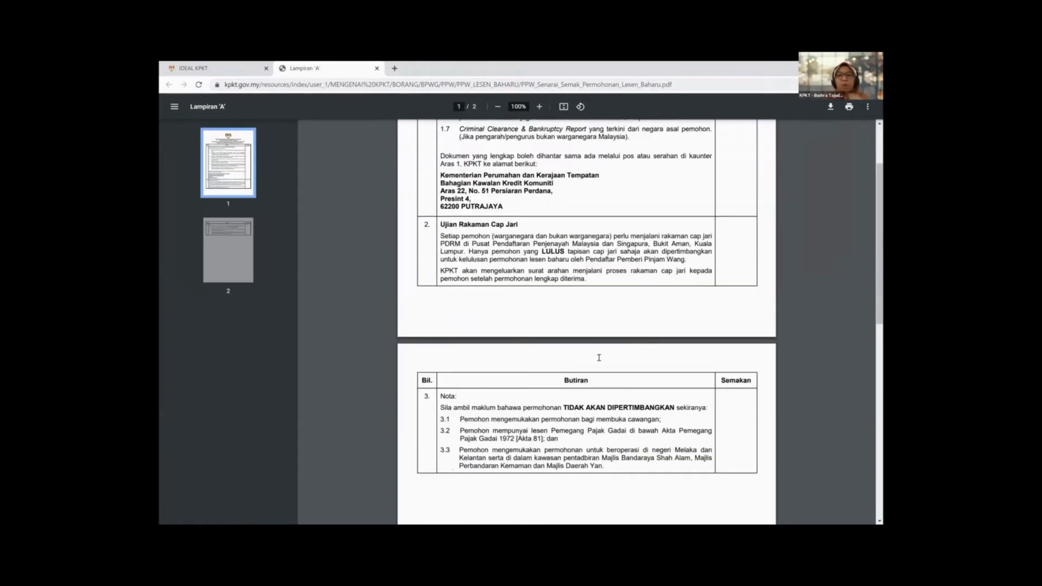
scroll(524, 373, up, 6)
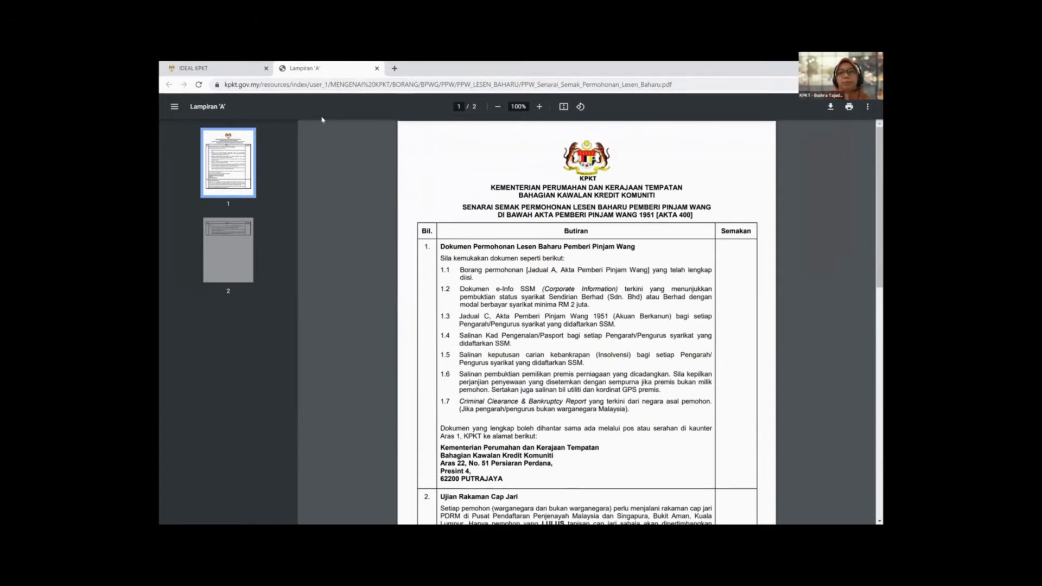
key(ctrl+w)
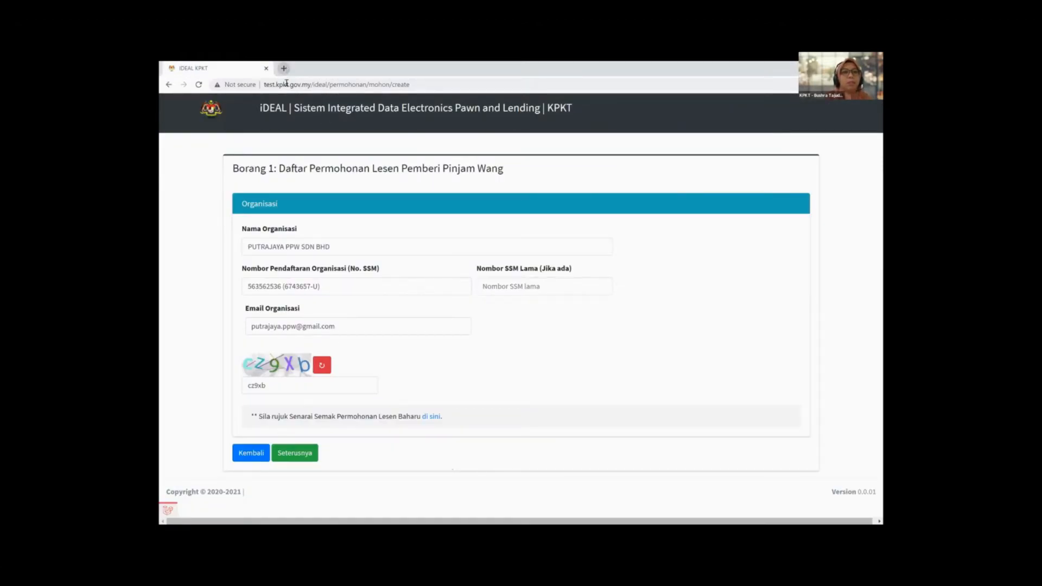
Step: Read the latest status-update e-mail in Mailtrap's Demo inbox, then return to the iDEAL KPKT form
key(ctrl+t)
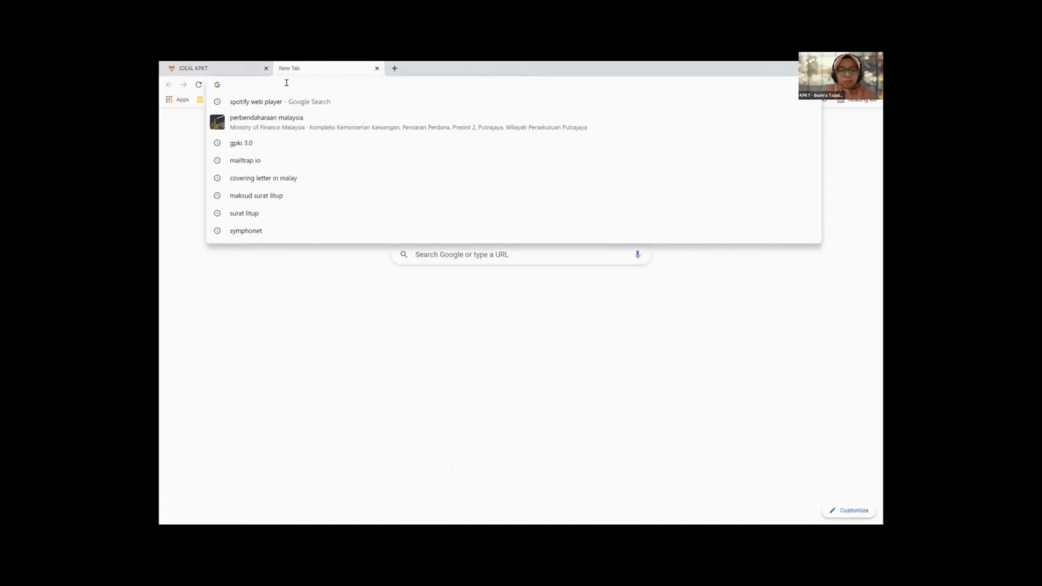
text(mailtrap.io/inboxes/1017323/messages/2211701461)
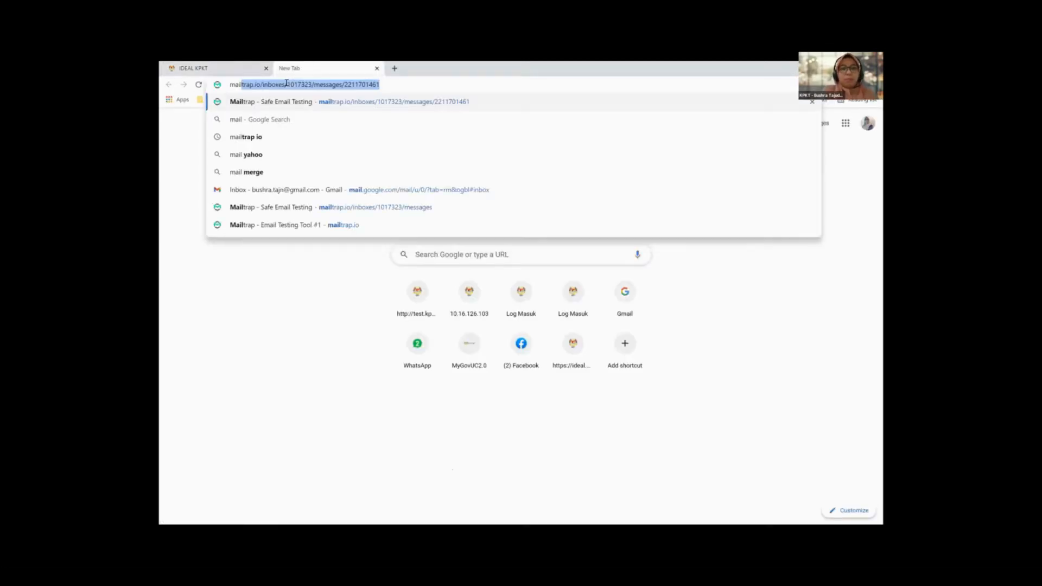
key(Return)
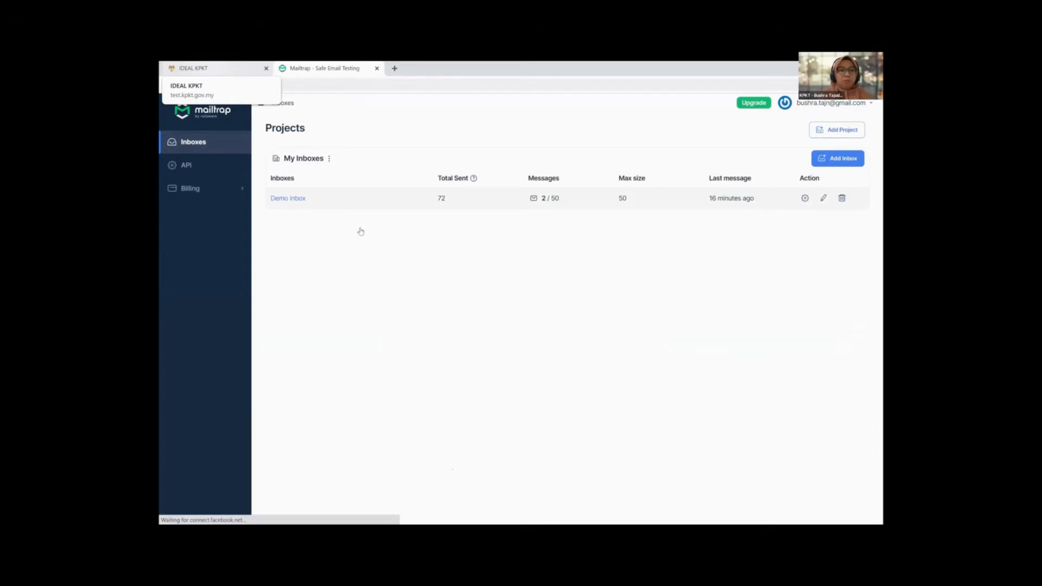
click(335, 201)
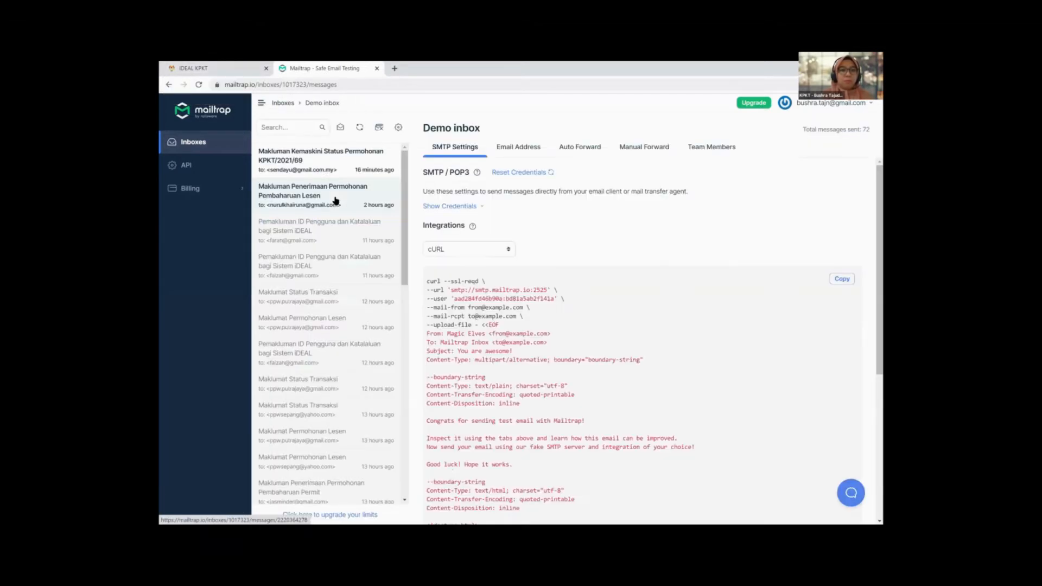
click(327, 153)
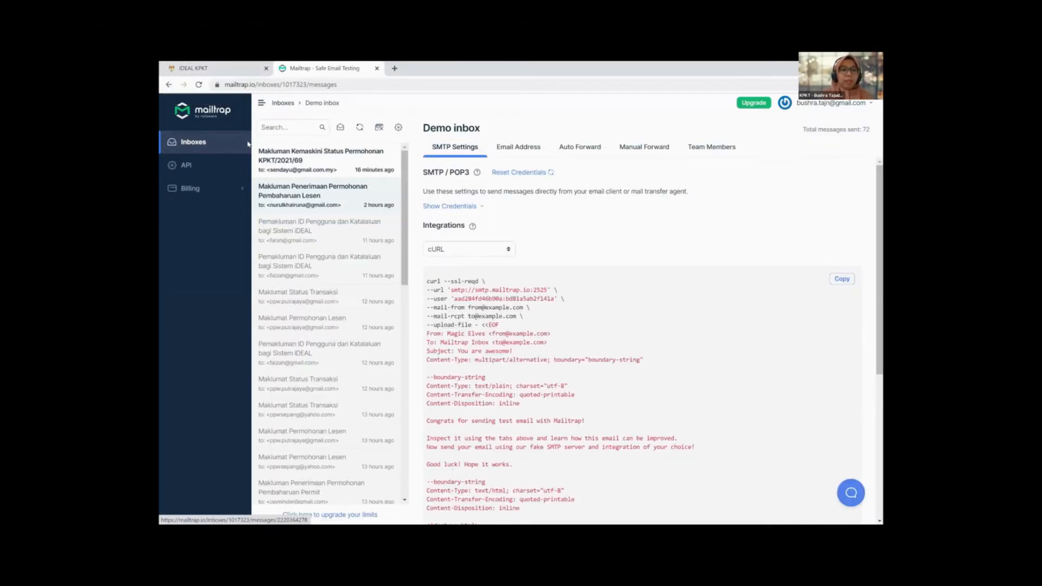
click(205, 146)
key(ctrl+Tab)
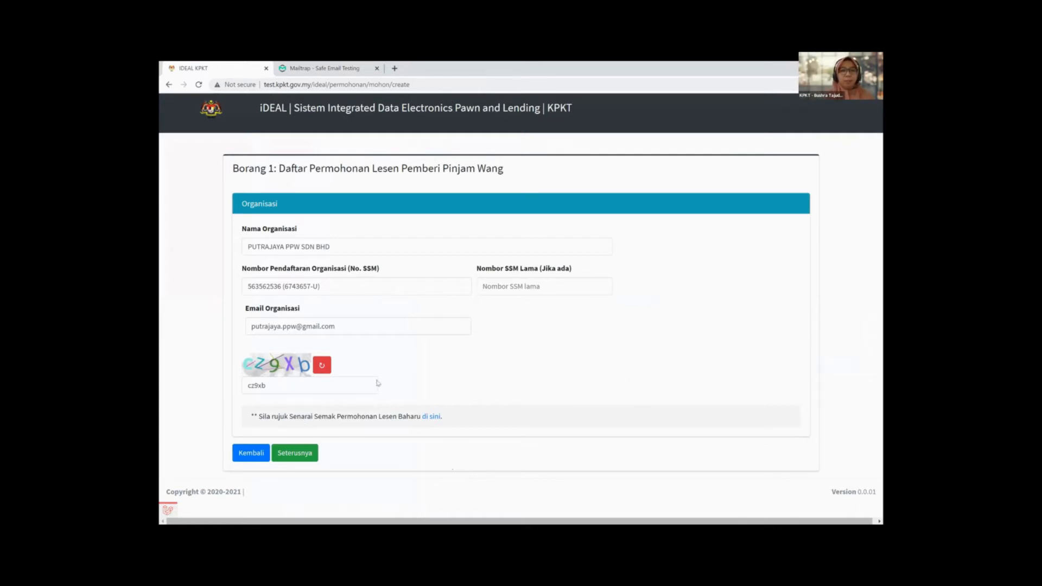
Step: Submit Borang 1 to move on to the Borang 2 organisation details page
click(305, 459)
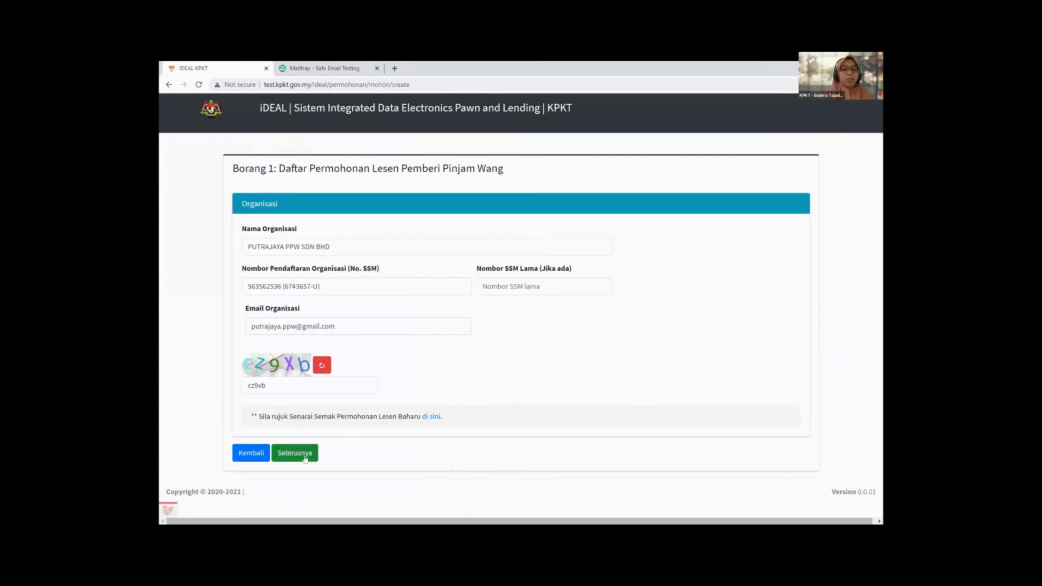
click(305, 453)
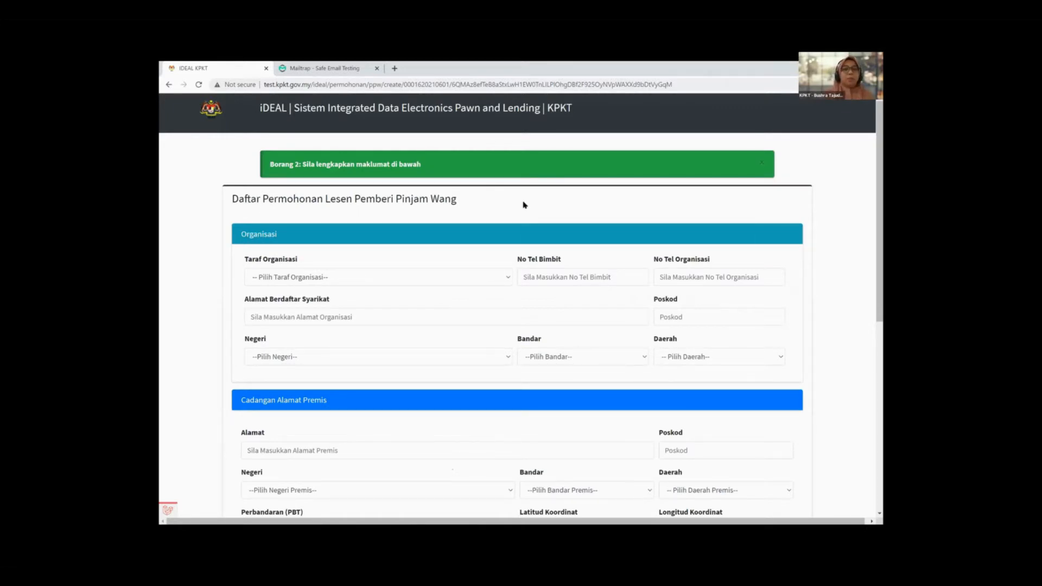
click(307, 69)
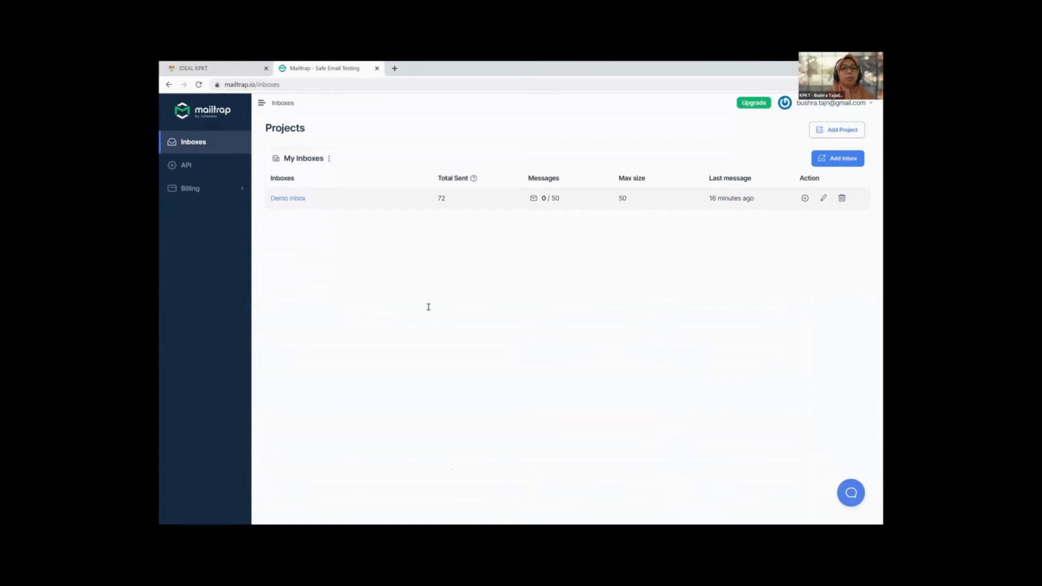
click(289, 198)
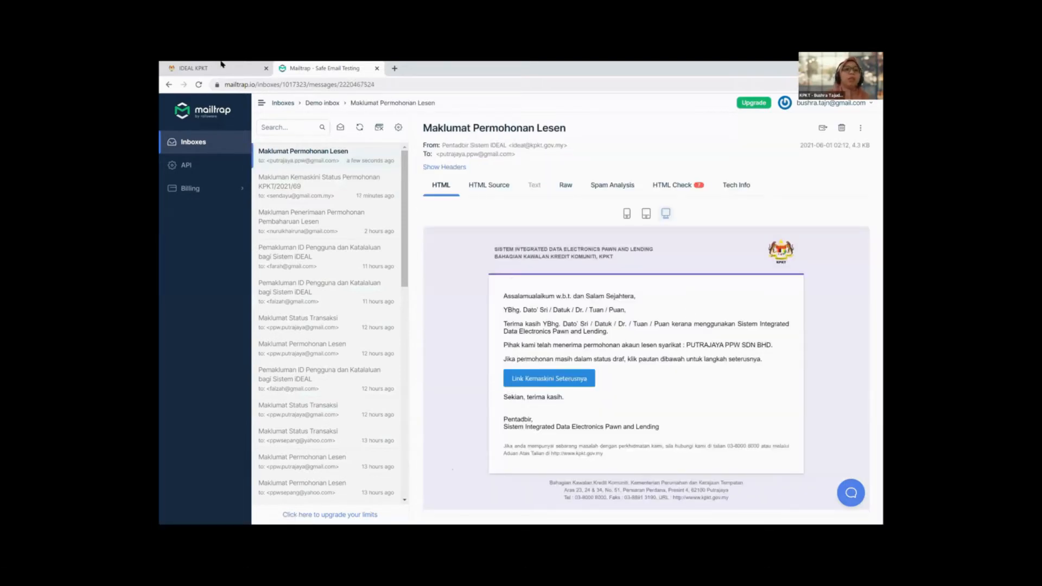
key(ctrl+Tab)
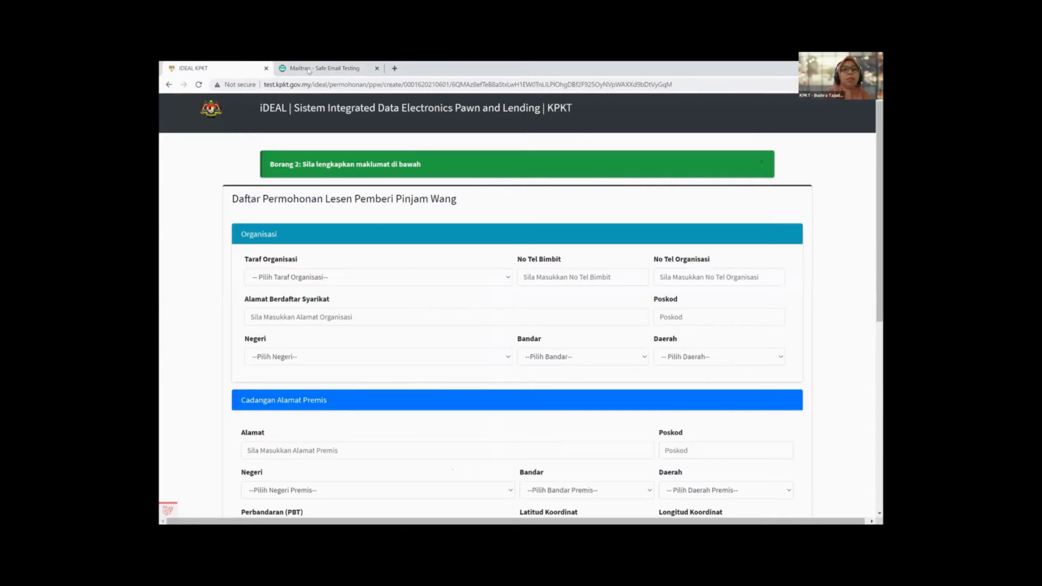
Step: Review every Borang 2 section down to Kembali/Seterusnya, then open the Taraf Organisasi list
key(ctrl+Tab)
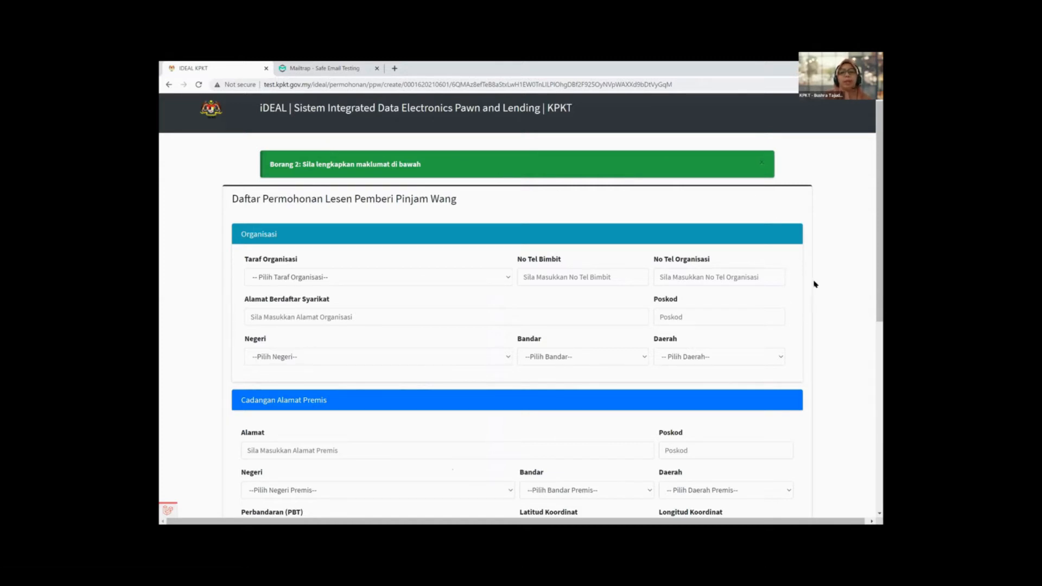
scroll(813, 282, down, 1)
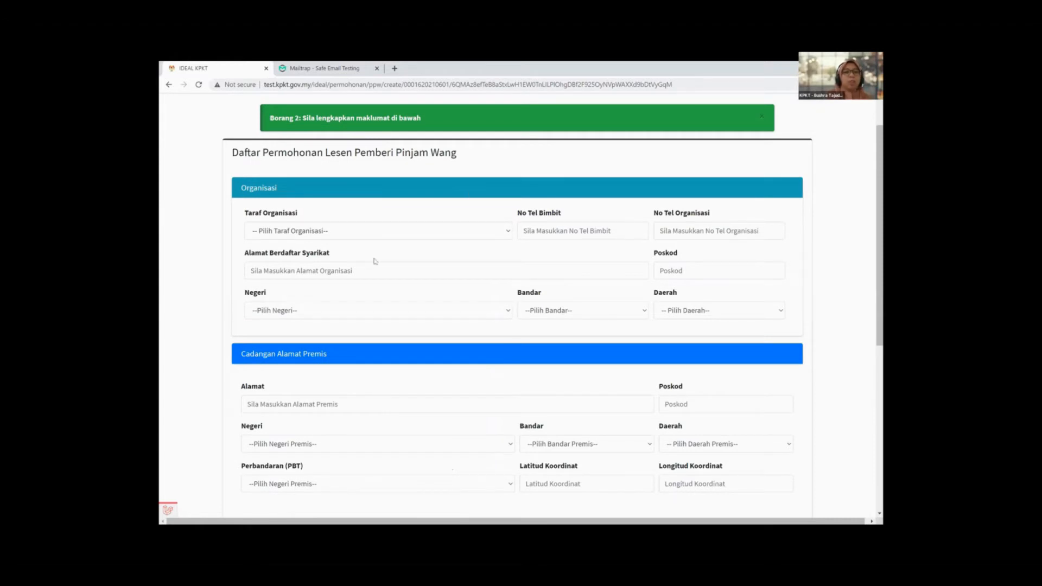
scroll(378, 272, down, 1)
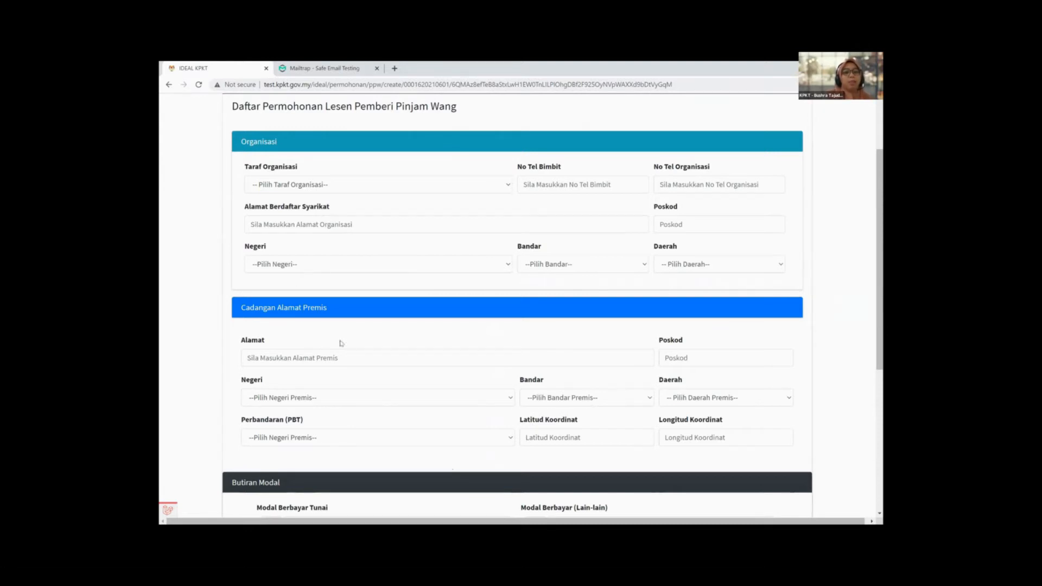
scroll(380, 343, down, 3)
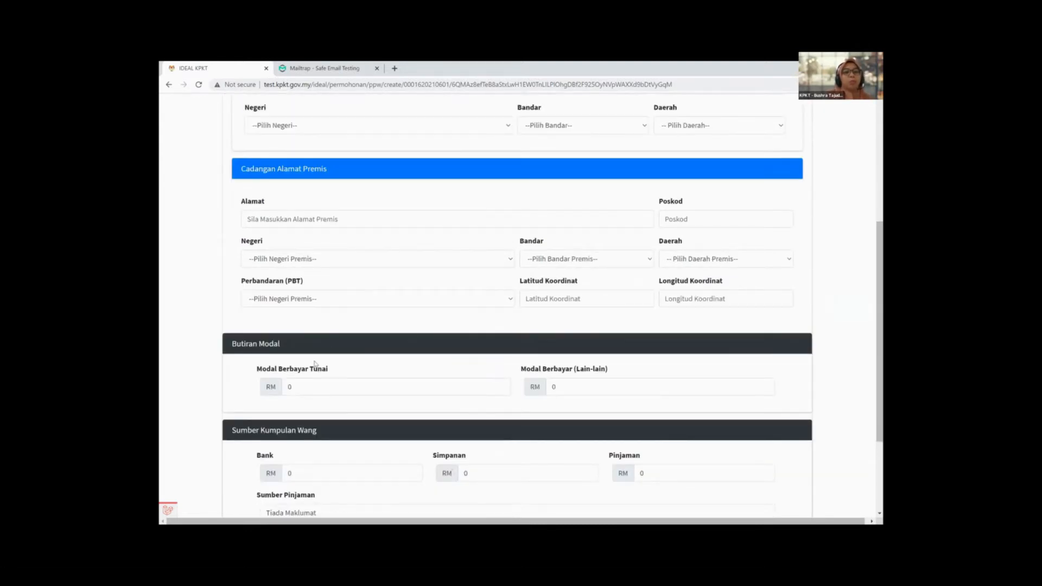
scroll(314, 360, down, 2)
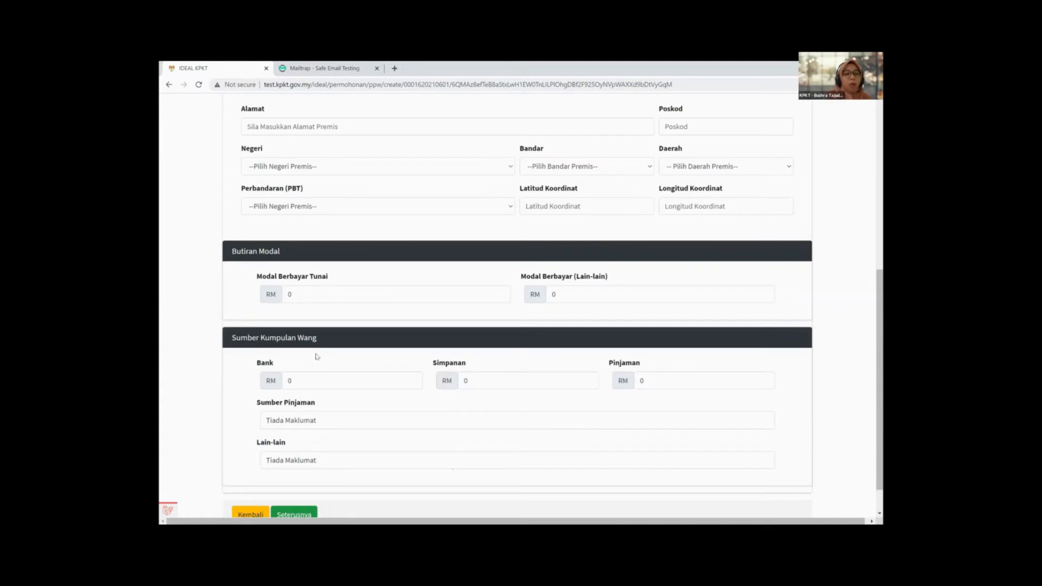
scroll(320, 339, up, 6)
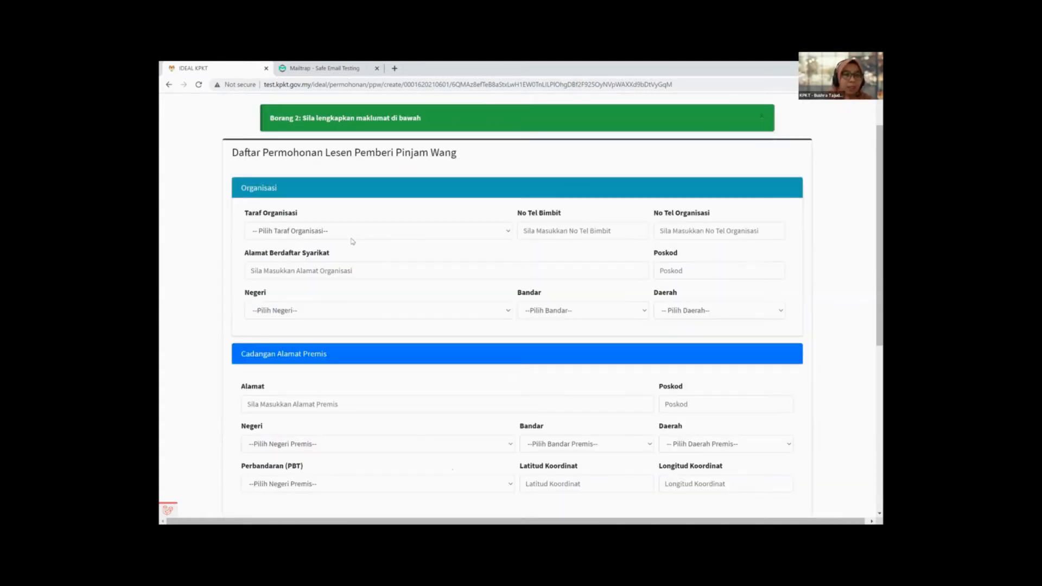
click(354, 230)
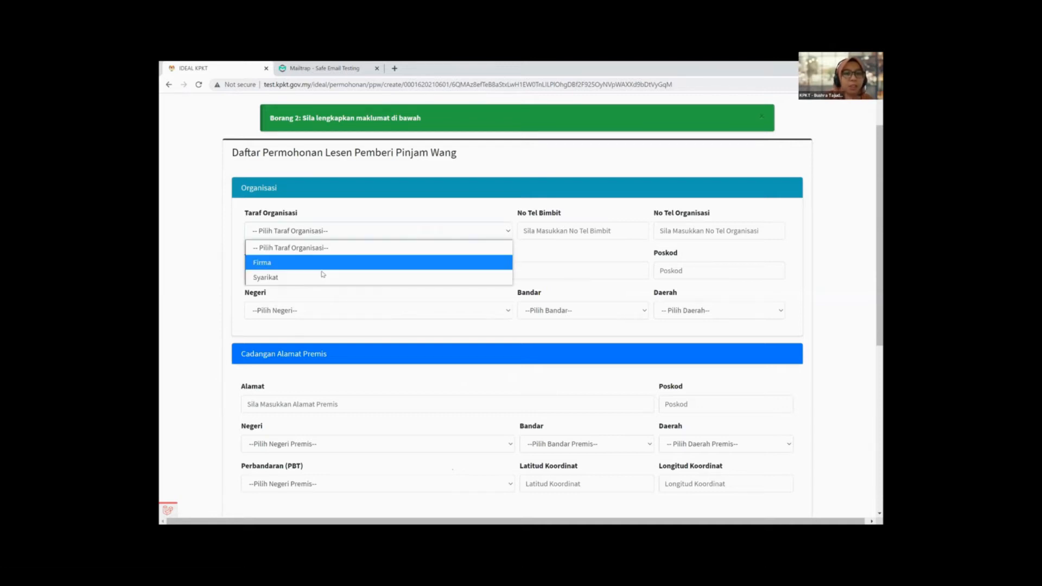
Step: Set Taraf Organisasi to Syarikat and enter the mobile and organisation phone numbers
key(Return)
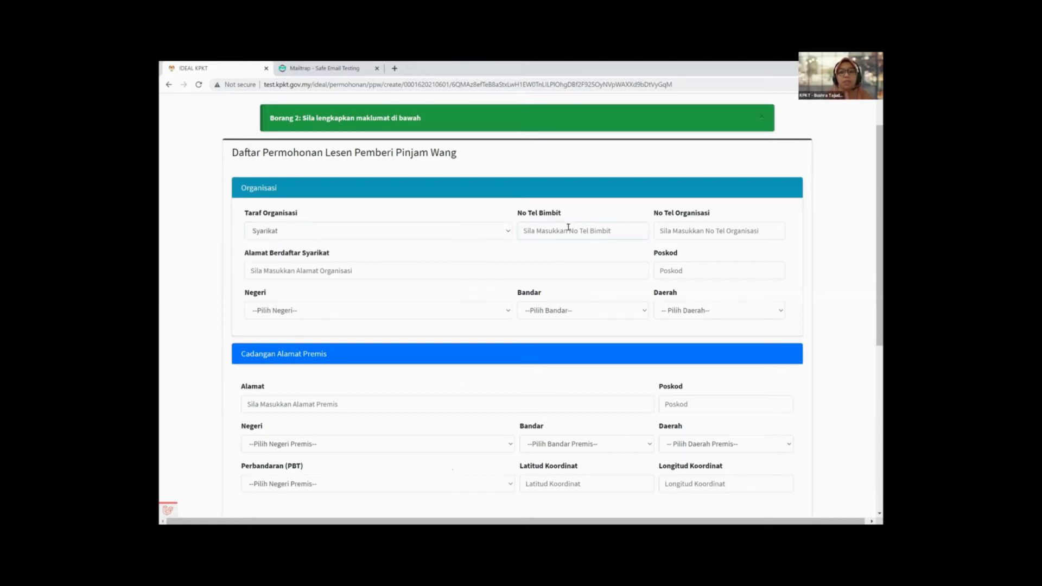
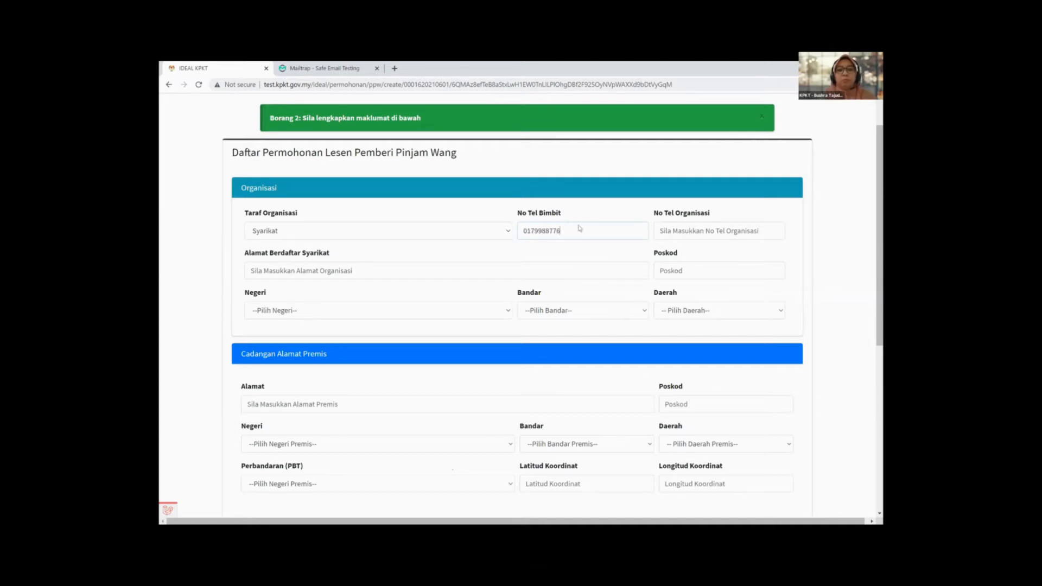
click(718, 242)
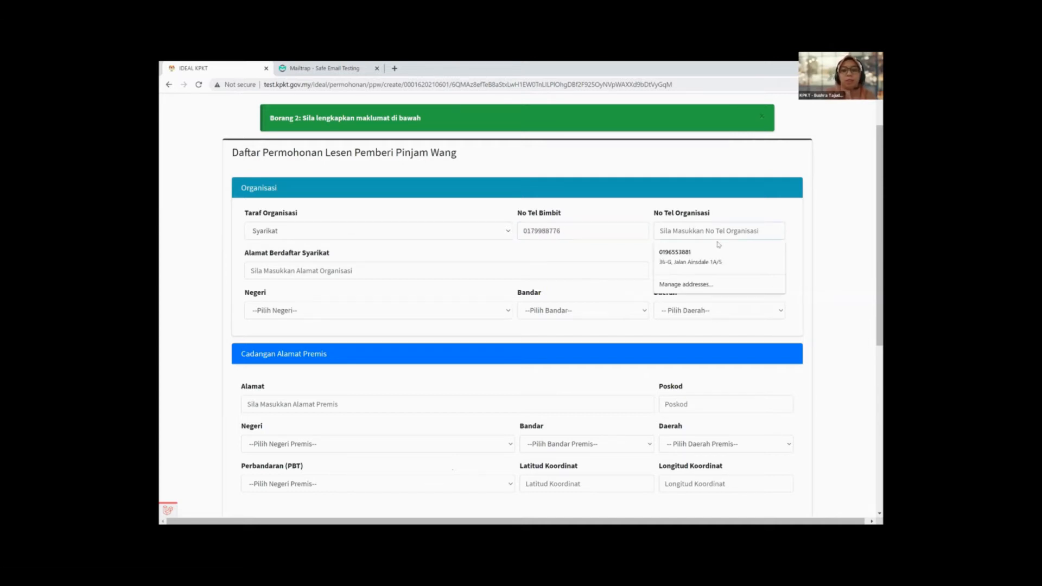
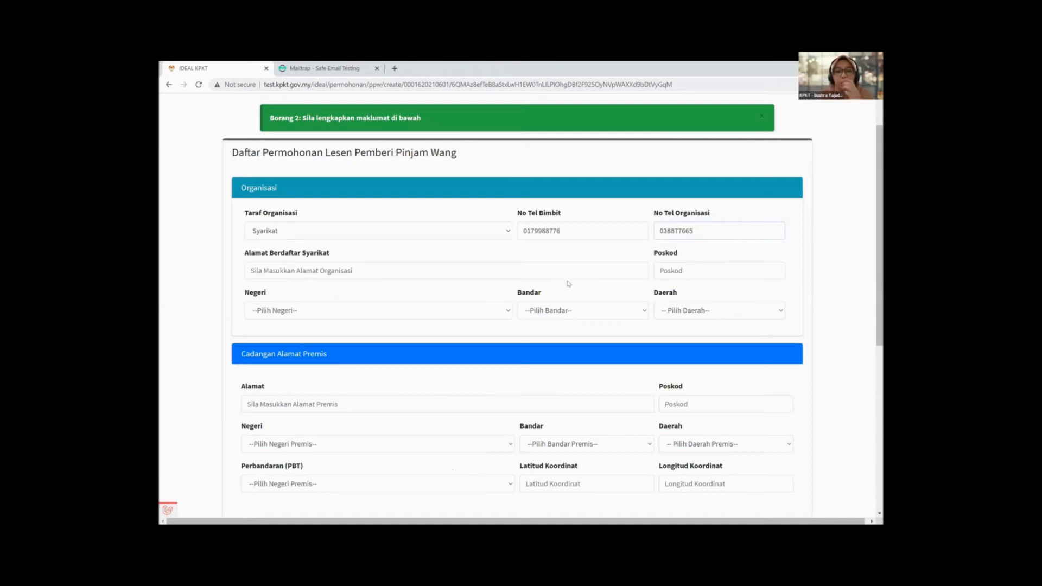
key(Tab)
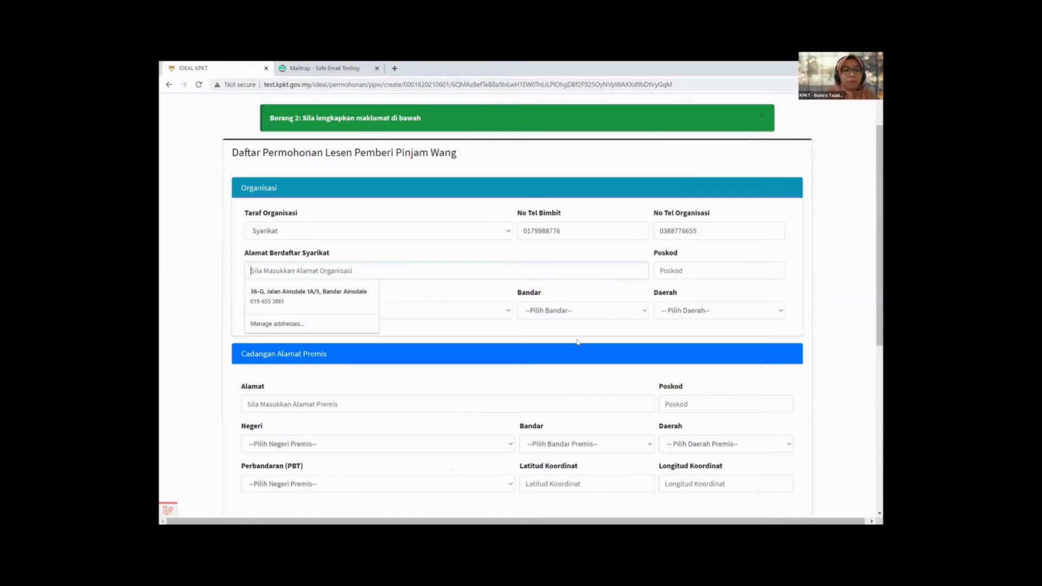
Step: Type the registered company address, correcting typos, and fill in its postcode
text(ARAS)
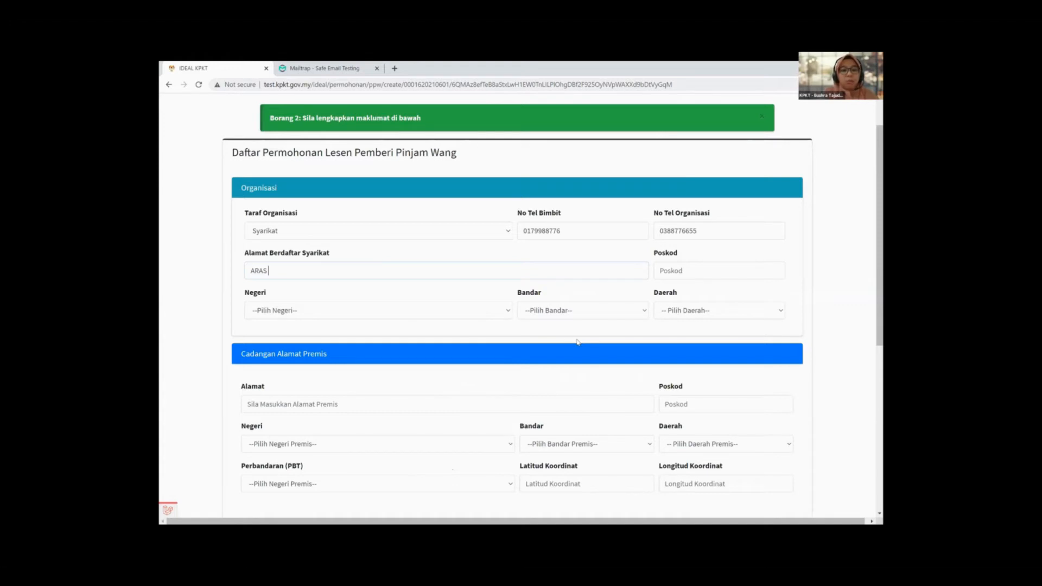
text( 20, PERSIARAN PERDANA, PREINT)
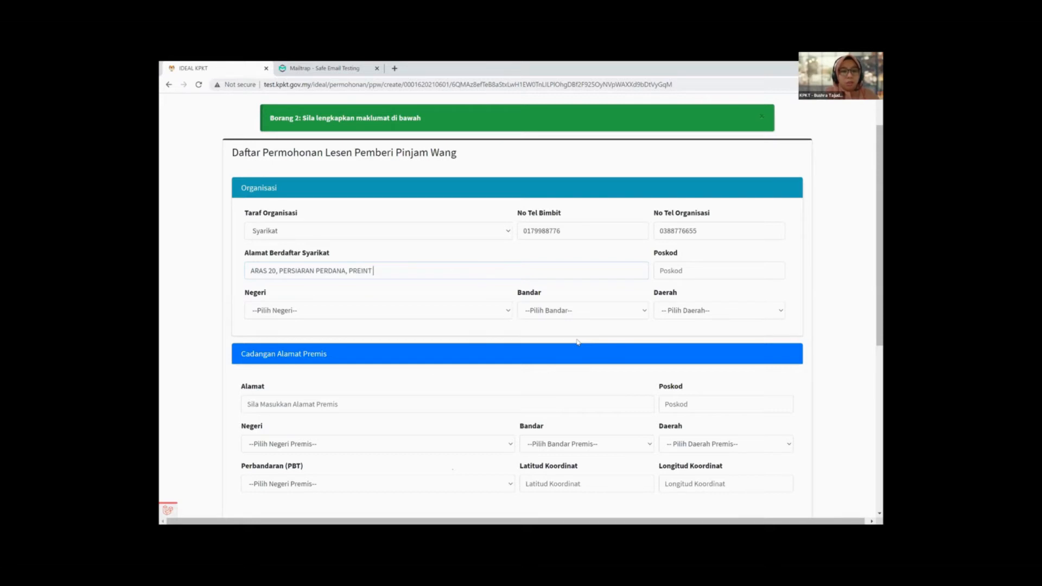
key(BackSpace)
key(BackSpace)
key(BackSpace)
text(SINT 2,)
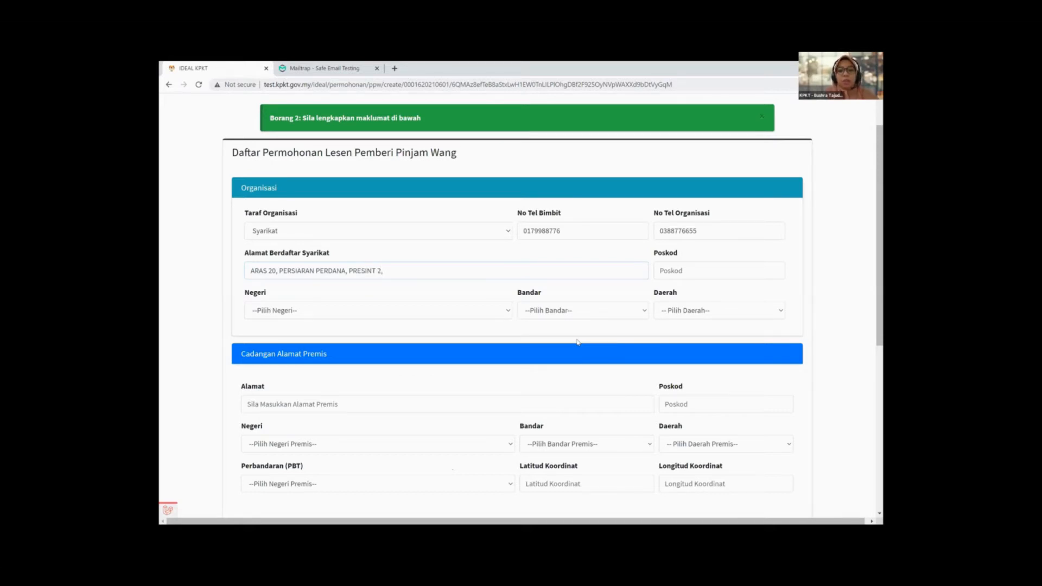
click(761, 272)
text(62100)
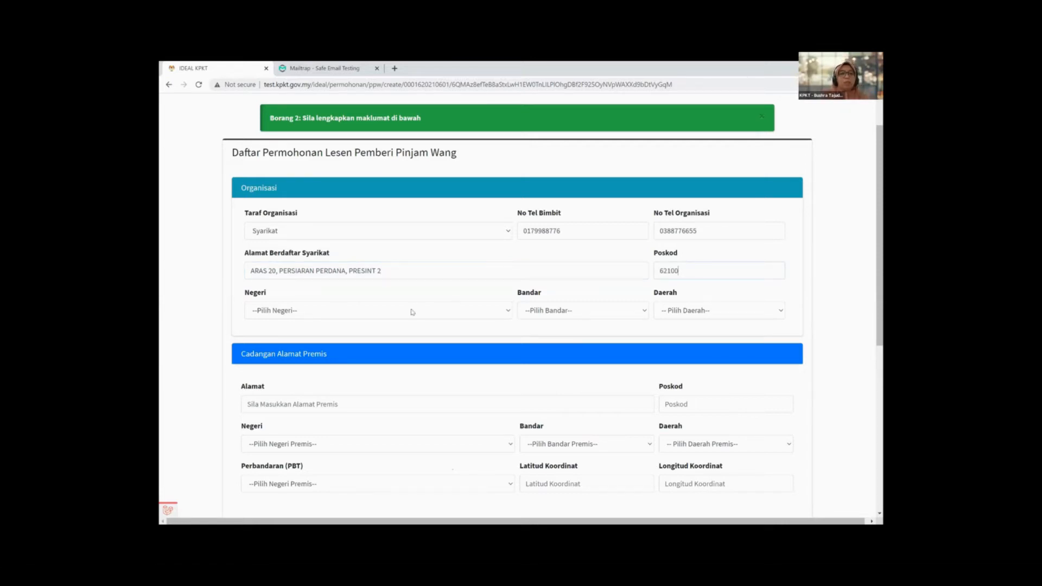
Step: Set the registered address state to Wilayah Persekutuan Putrajaya, with town and district Putrajaya
click(413, 313)
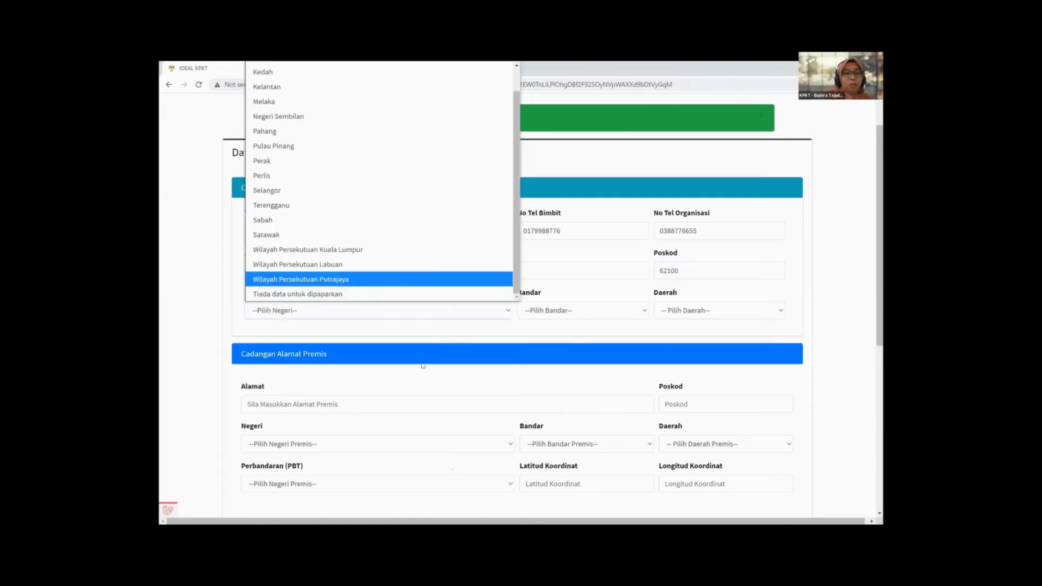
click(437, 322)
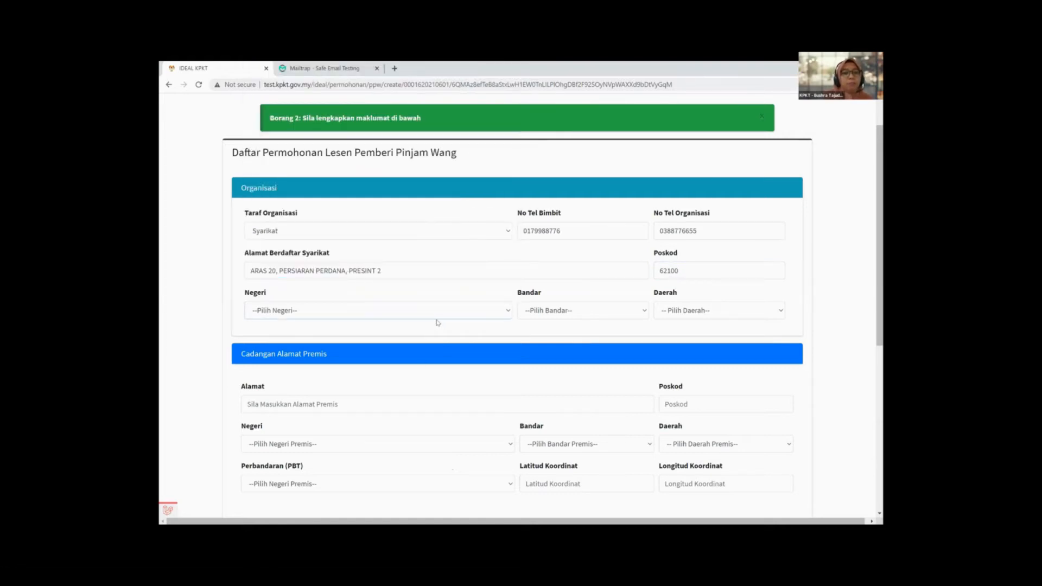
click(580, 312)
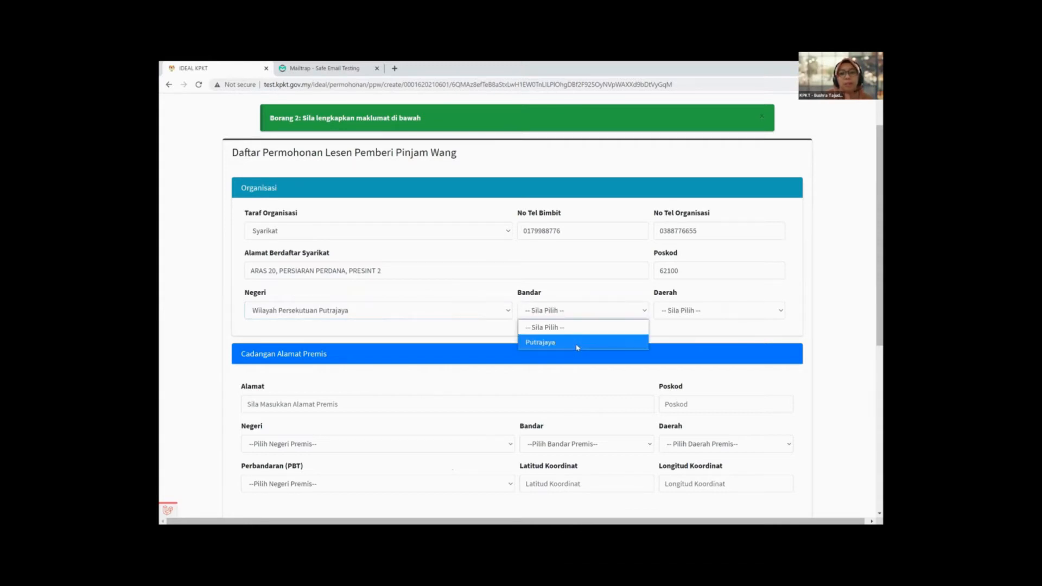
click(578, 344)
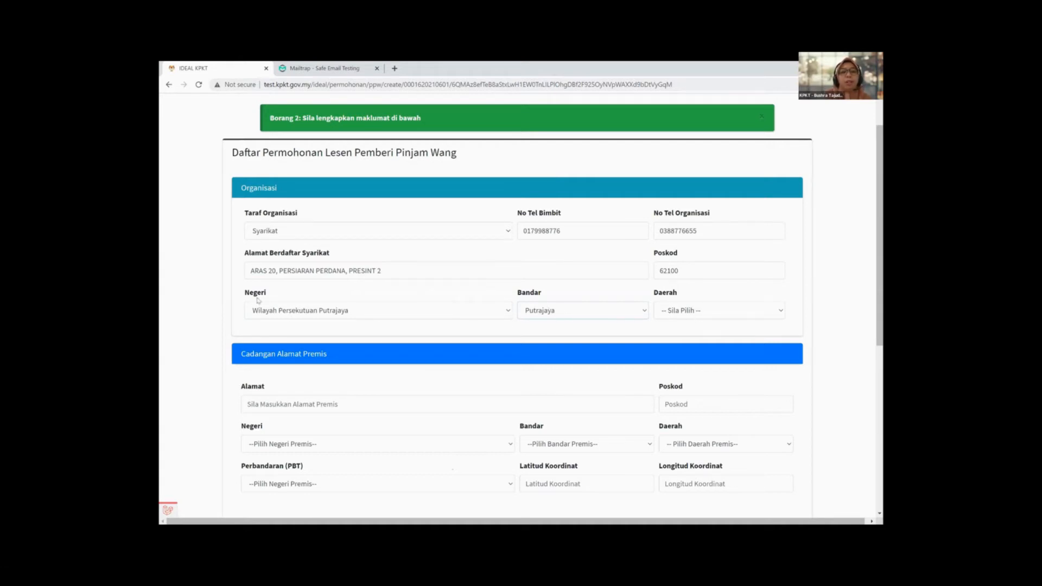
click(705, 311)
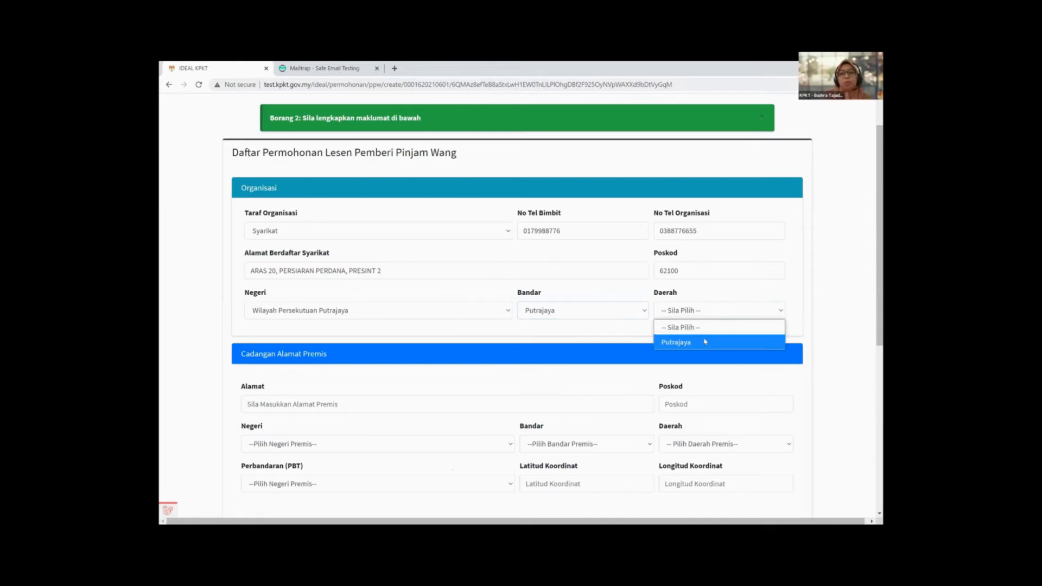
click(706, 341)
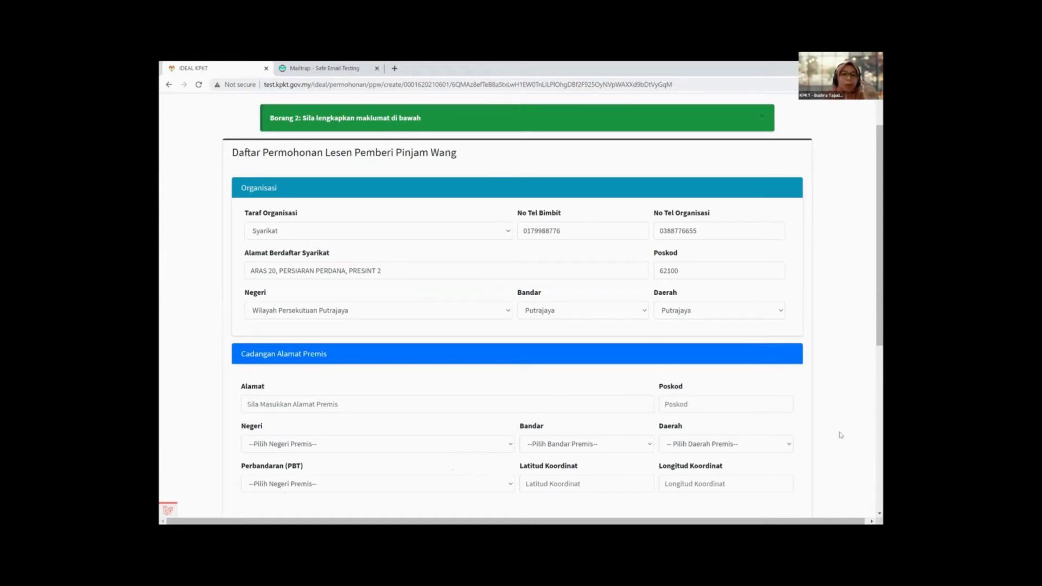
scroll(839, 431, down, 1)
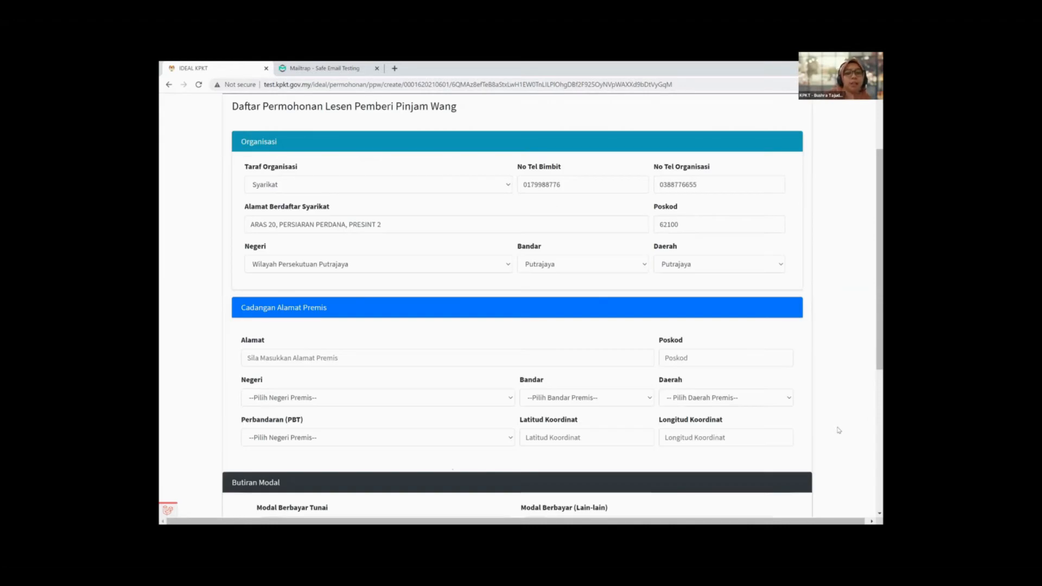
Step: Copy the registered address into the premises address with floor changed to ARAS 10, then add the postcode
scroll(331, 354, down, 1)
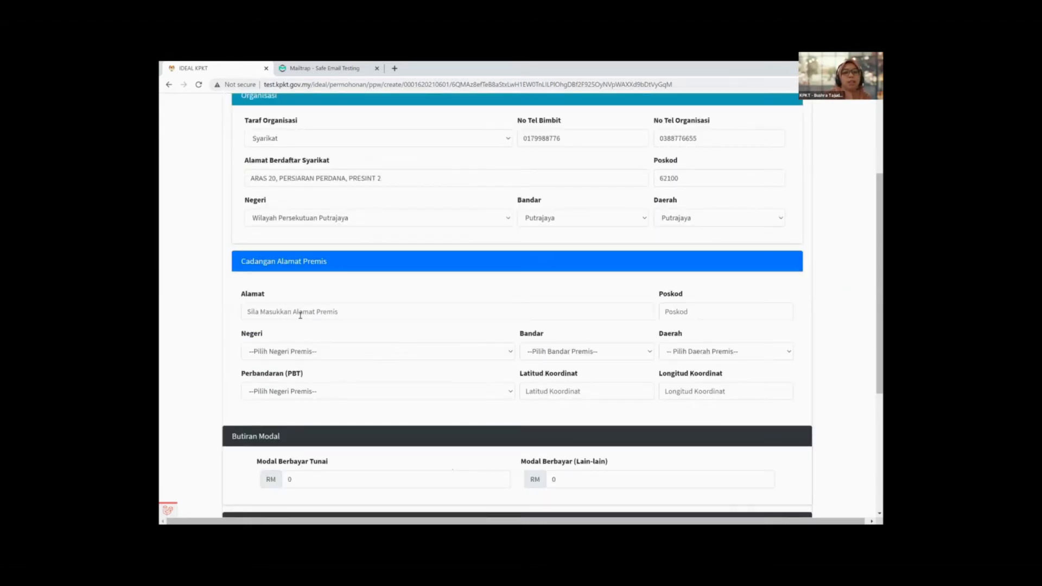
click(300, 312)
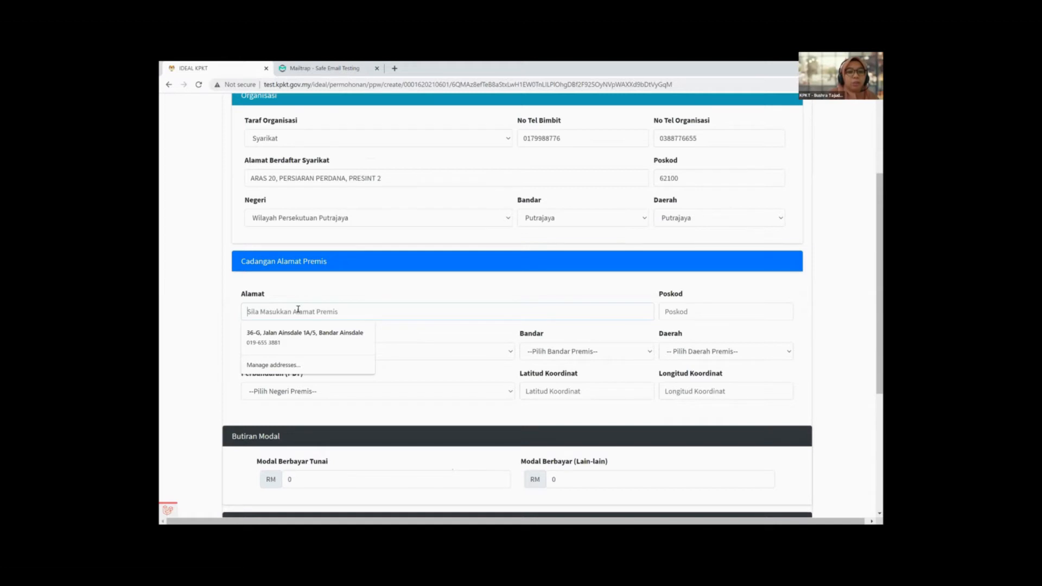
text(ARAS)
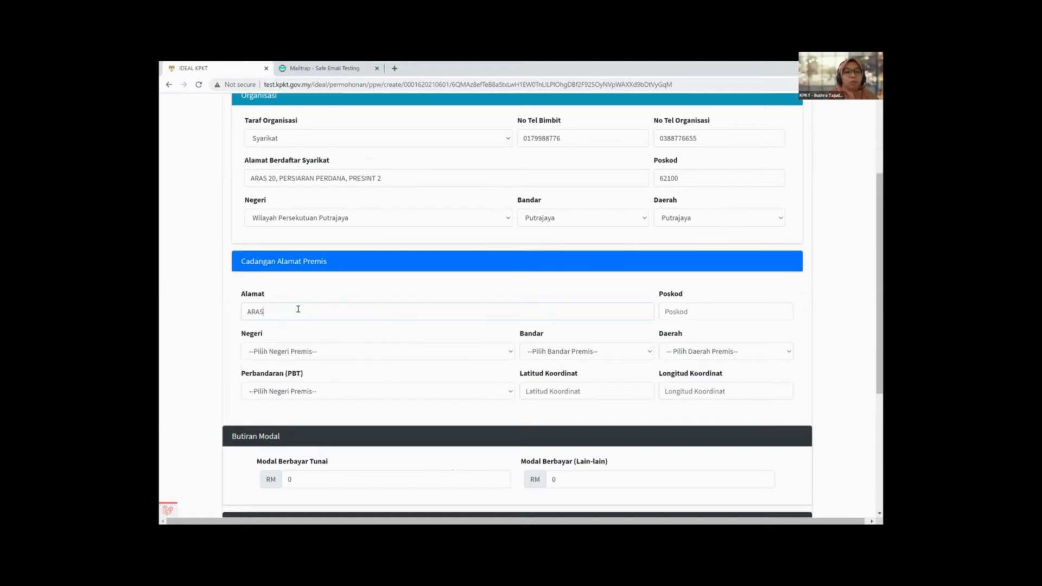
text( 10,)
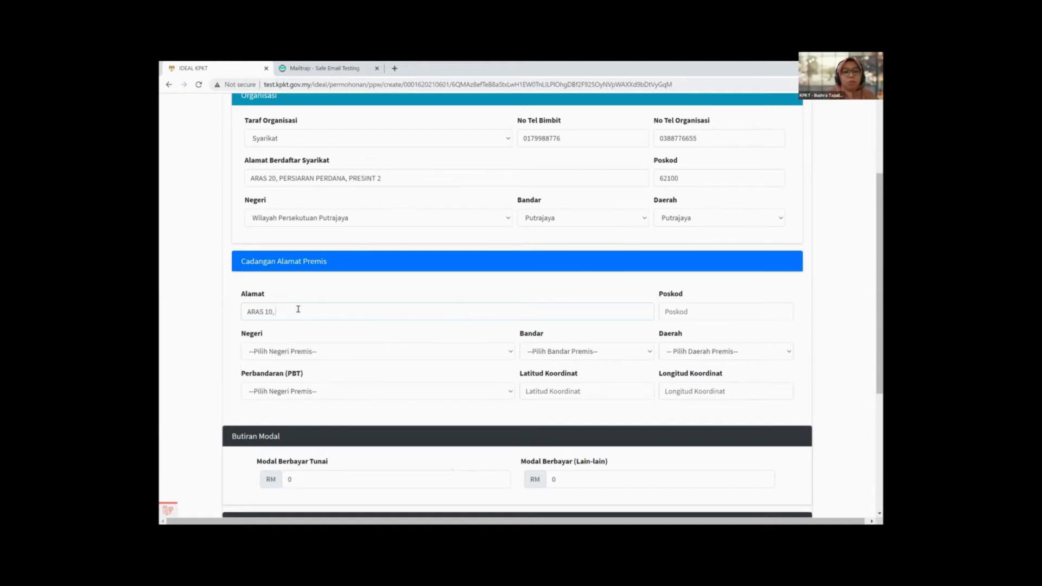
drag(382, 178, 161, 181)
key(ctrl+c)
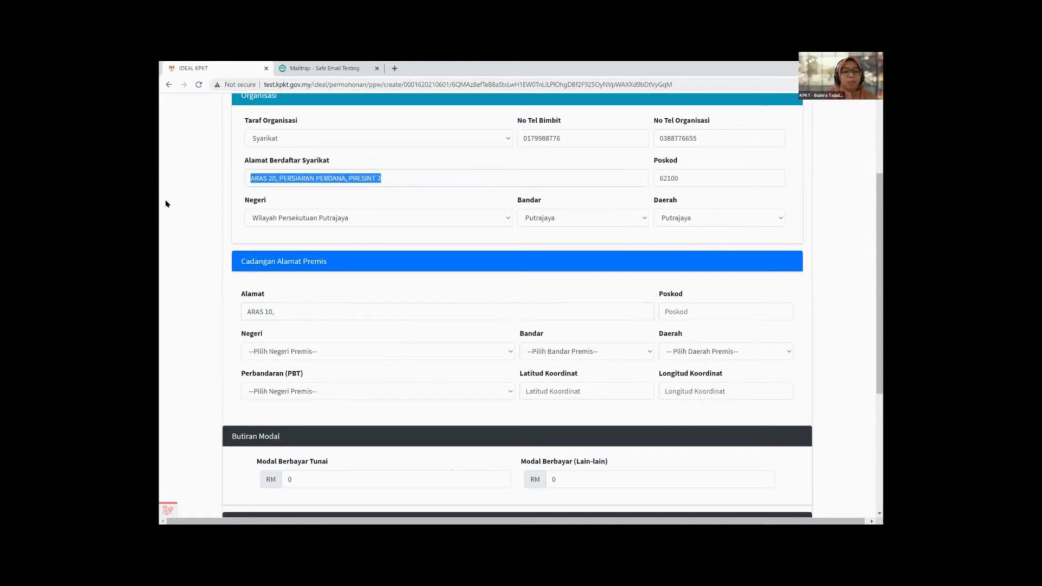
drag(280, 312, 185, 316)
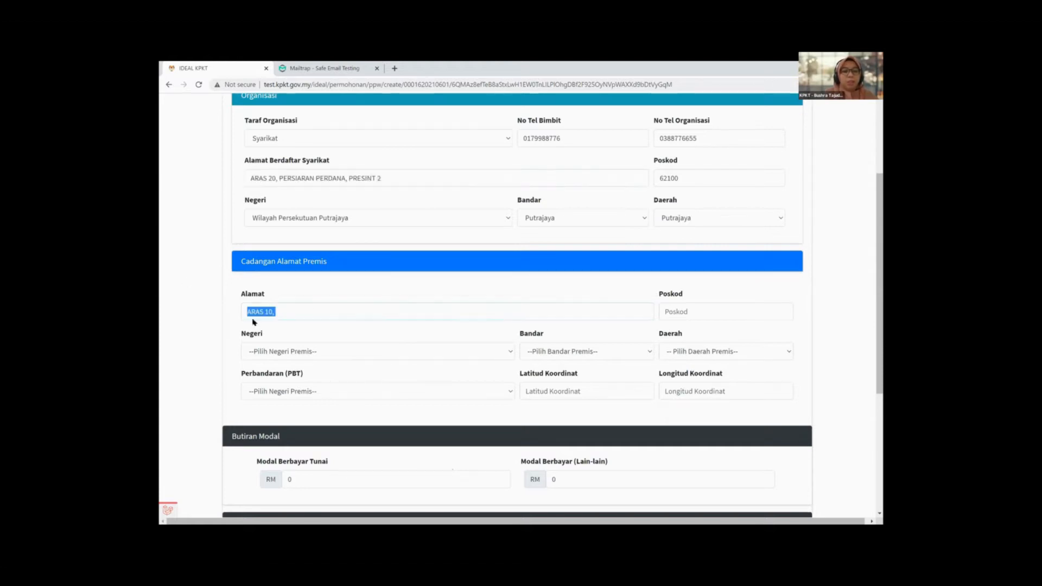
key(ctrl+v)
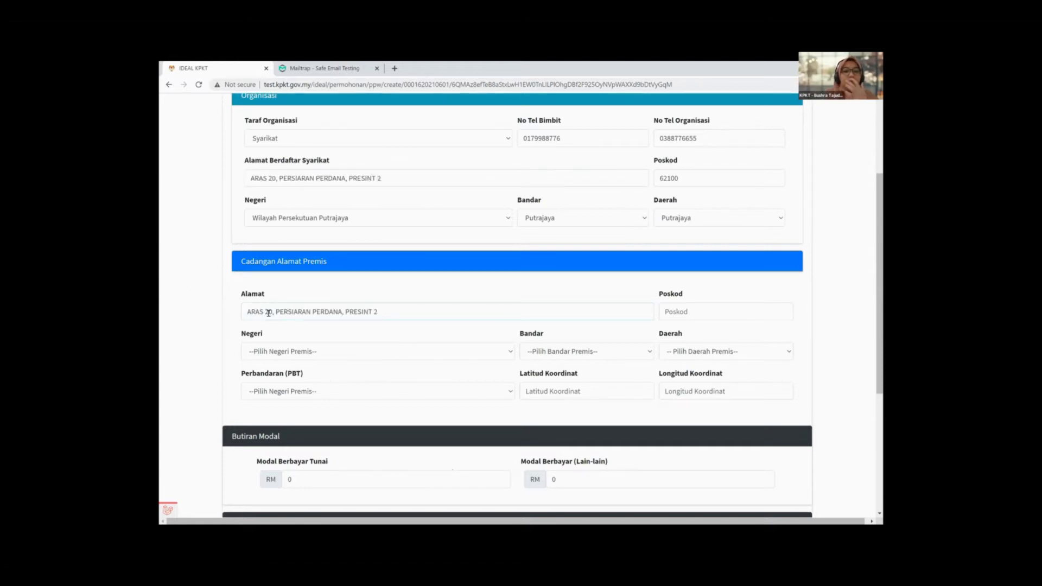
click(268, 313)
key(BackSpace)
text(1)
click(691, 312)
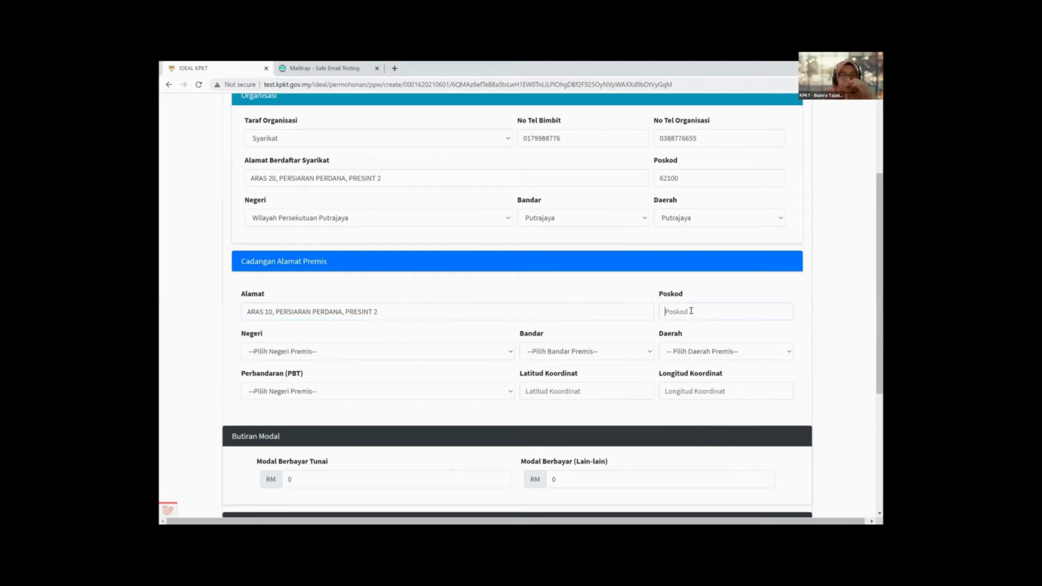
text(62)
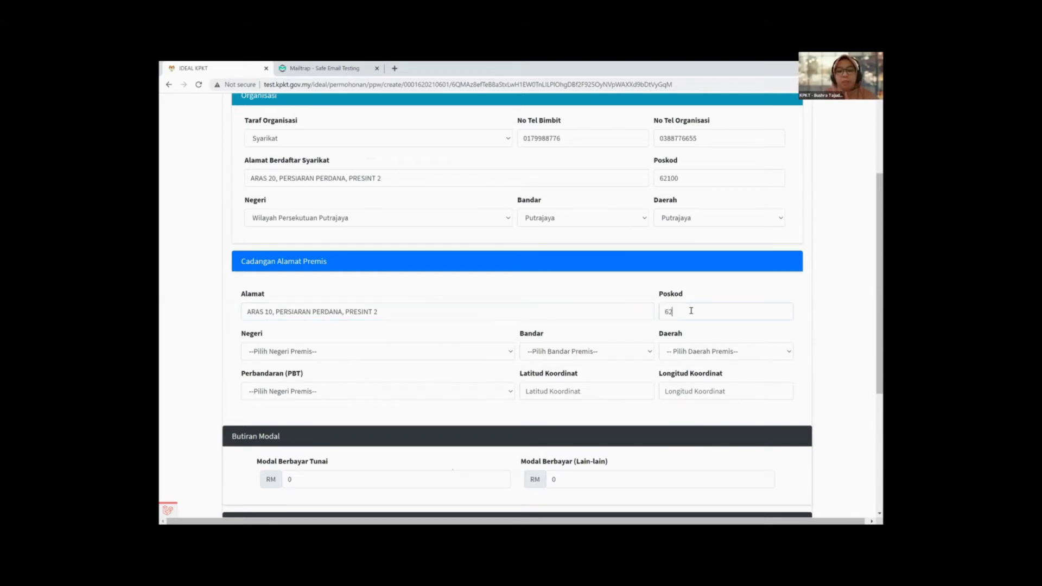
text(100)
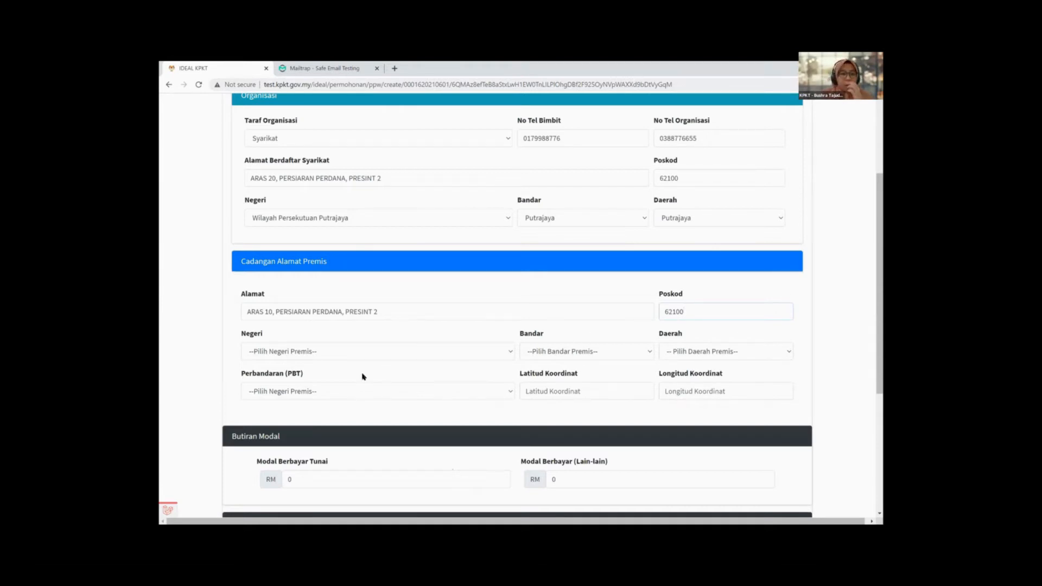
Step: Set the premises state to Wilayah Persekutuan Putrajaya, with town and district Putrajaya
click(369, 357)
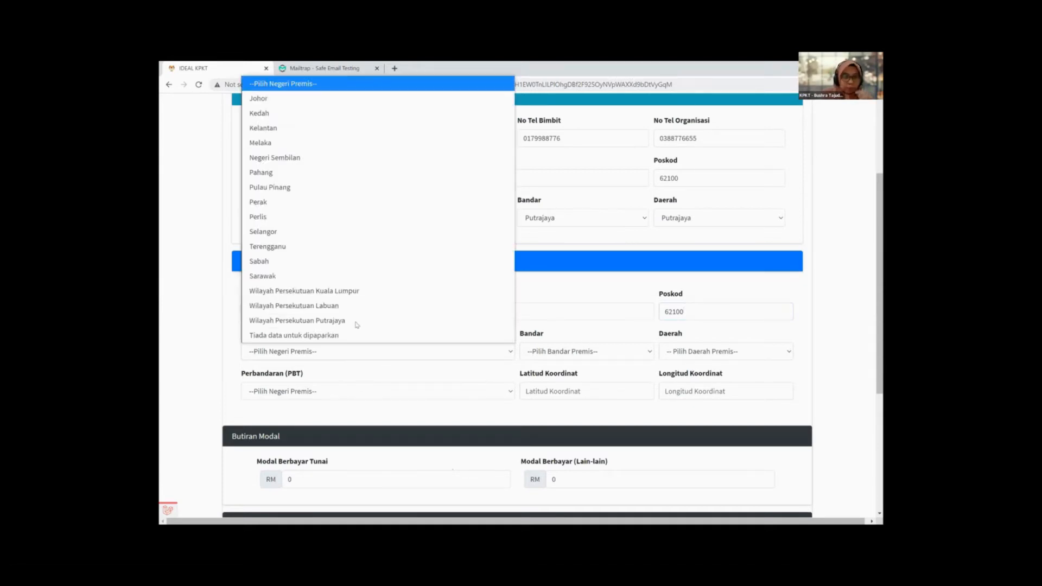
click(502, 320)
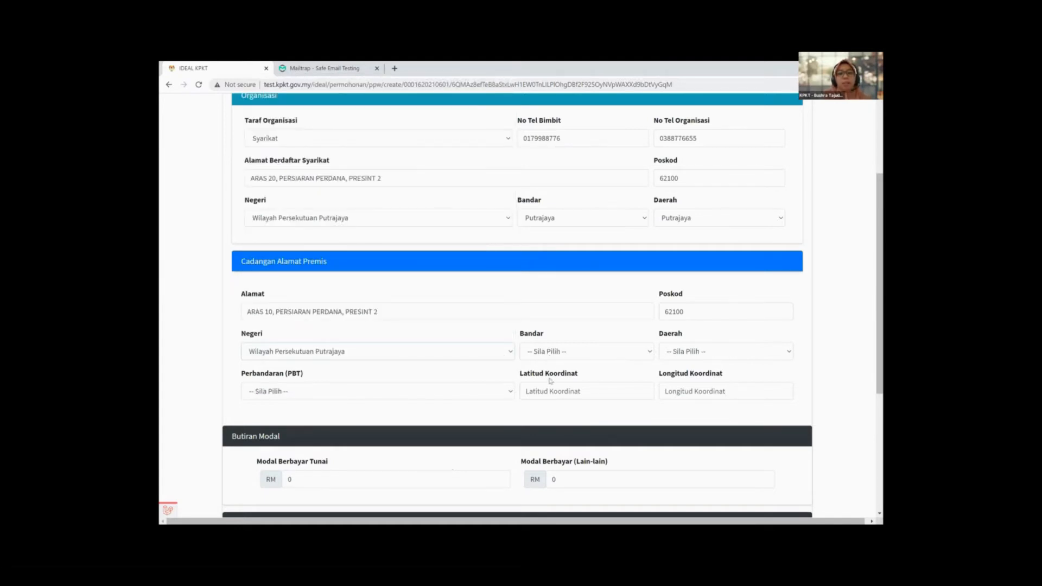
click(550, 352)
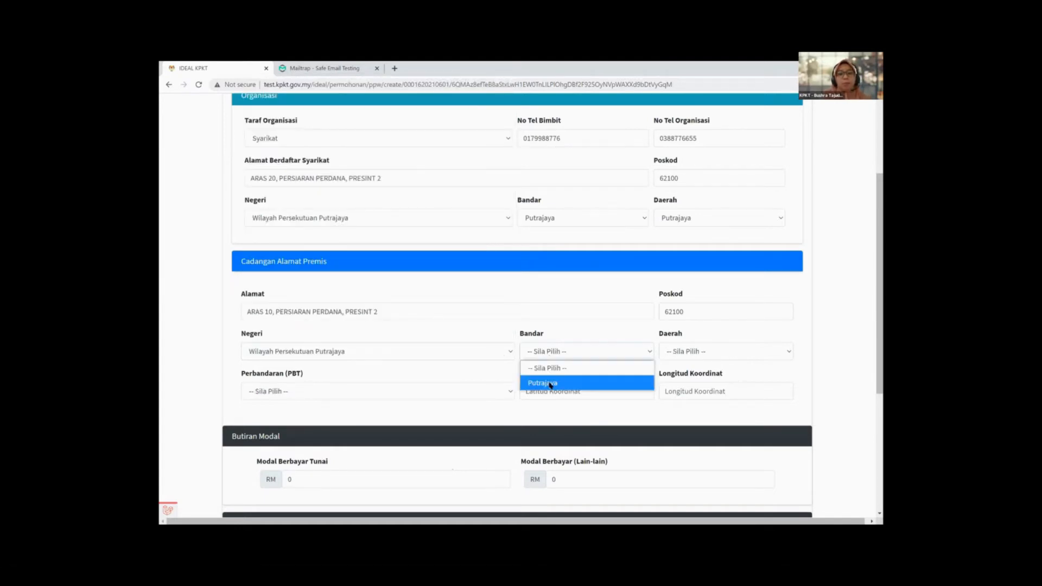
key(Return)
click(688, 352)
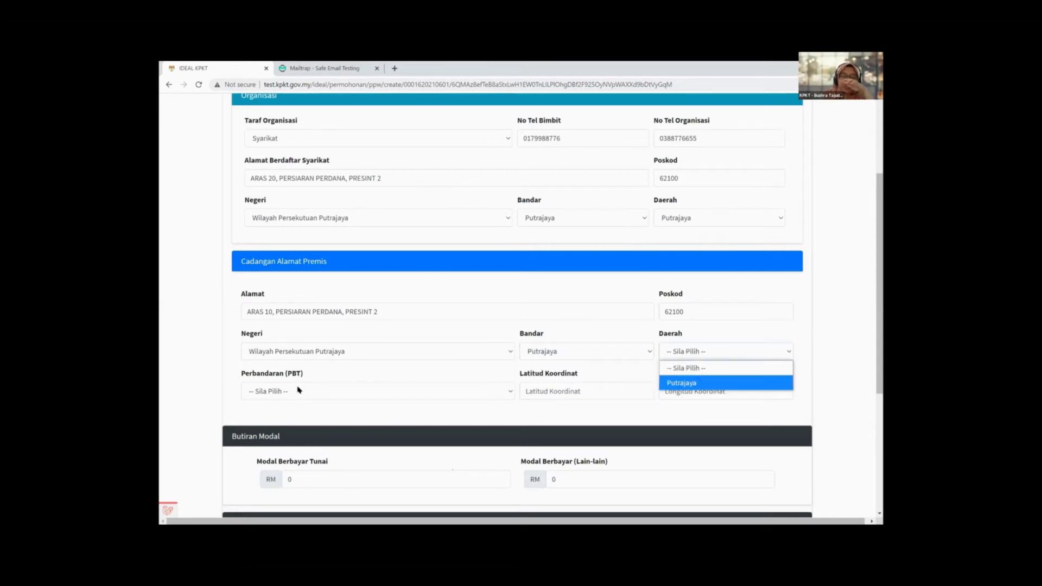
key(Return)
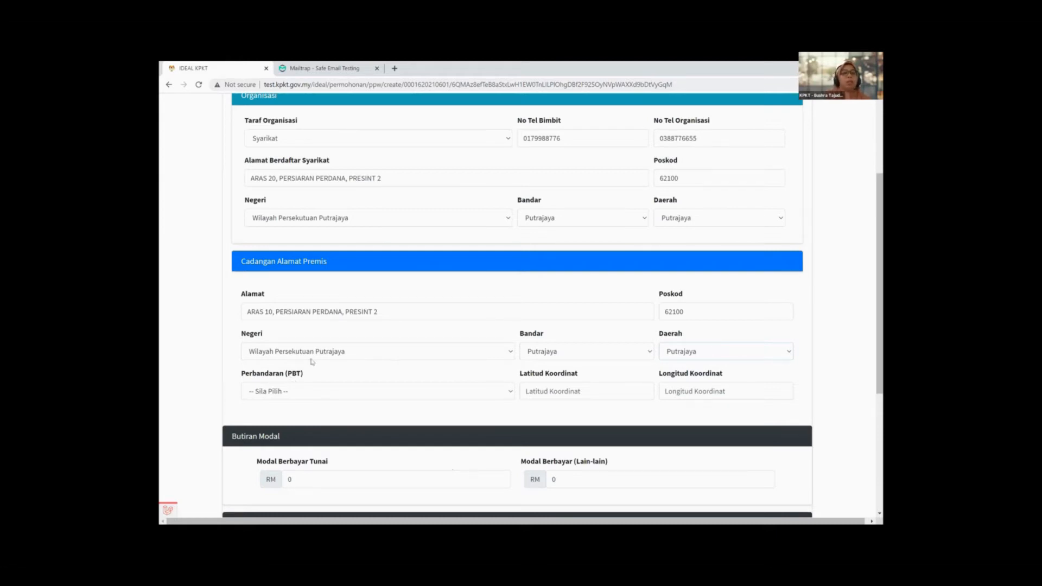
click(323, 398)
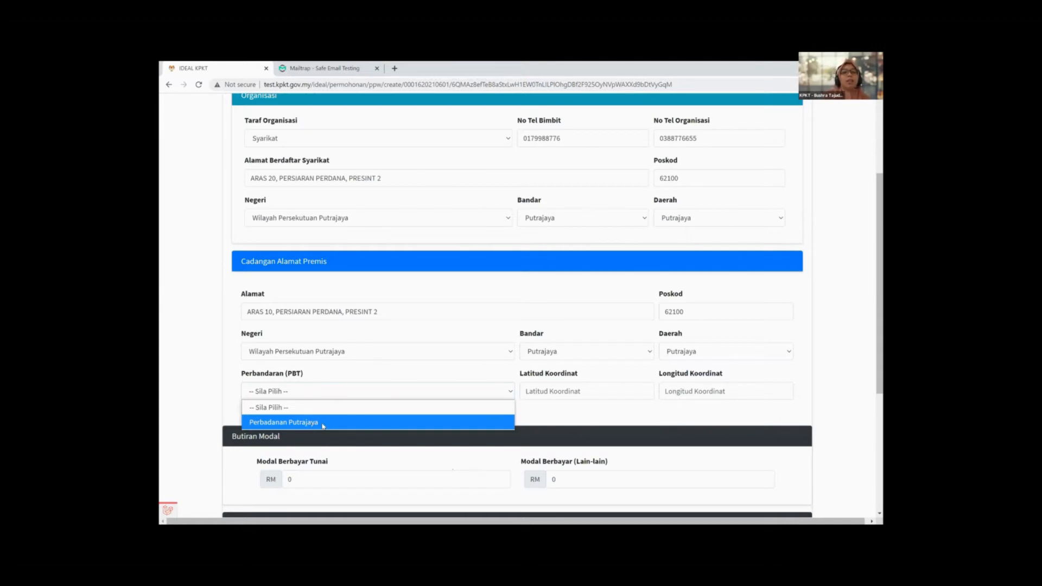
Step: Choose Perbadanan Putrajaya as the premises' Perbandaran (PBT)
click(288, 387)
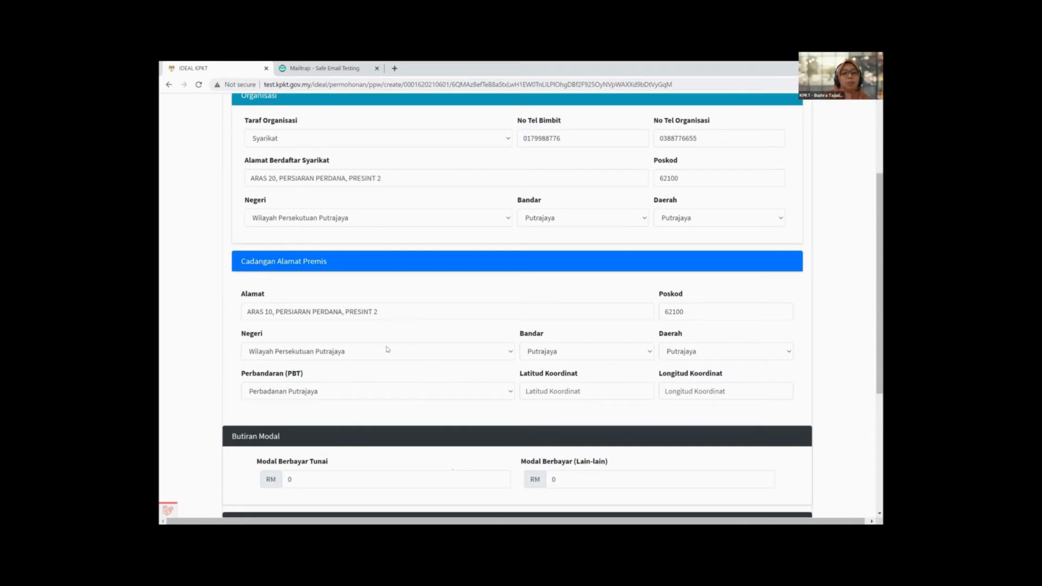
click(323, 395)
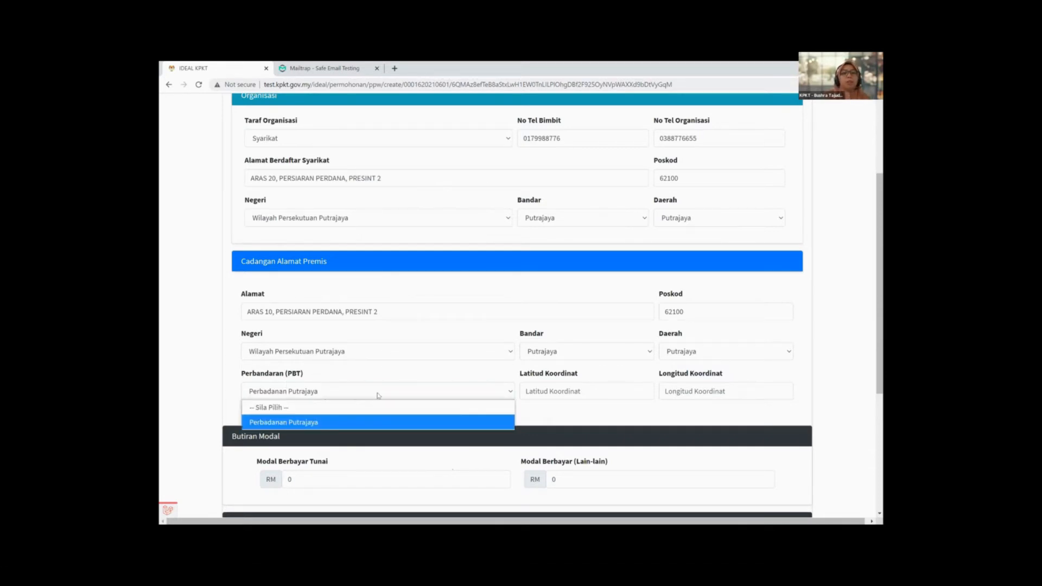
click(550, 390)
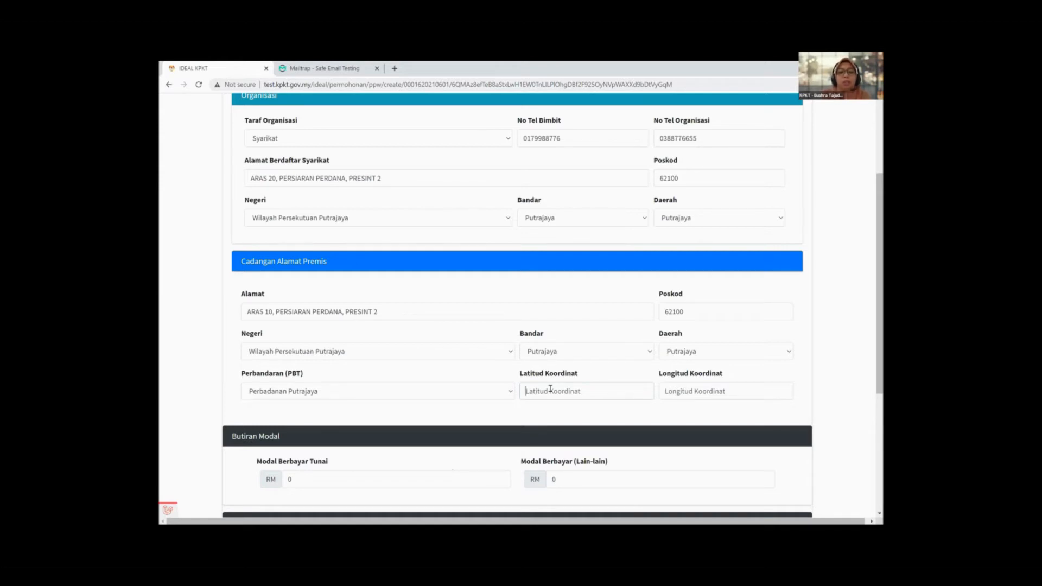
Step: Enter latitude 800.40 and longitude 499.00, then scroll to the bottom of the form
text(800.40)
click(680, 390)
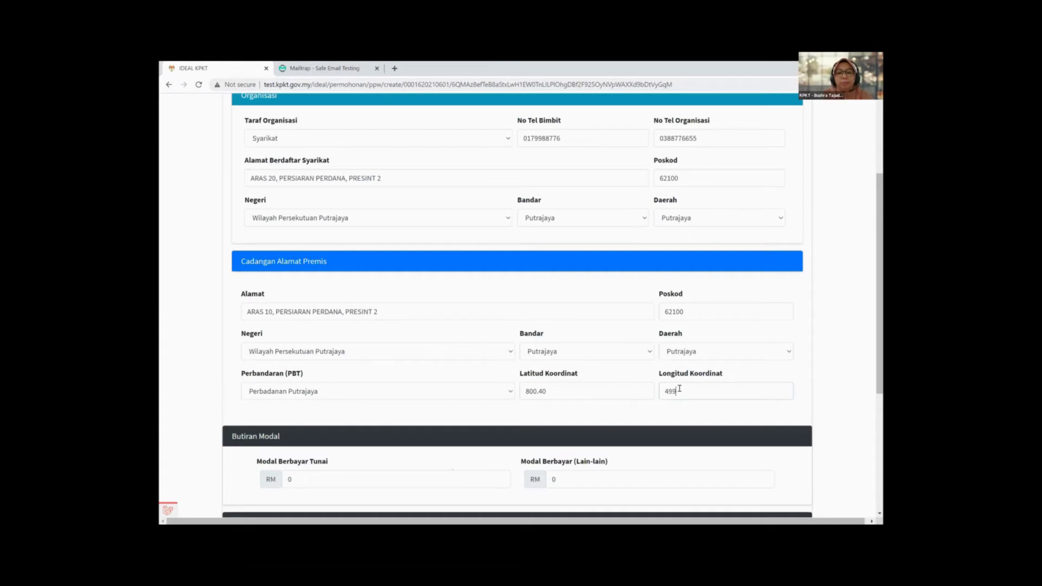
text(.00)
scroll(668, 377, down, 1)
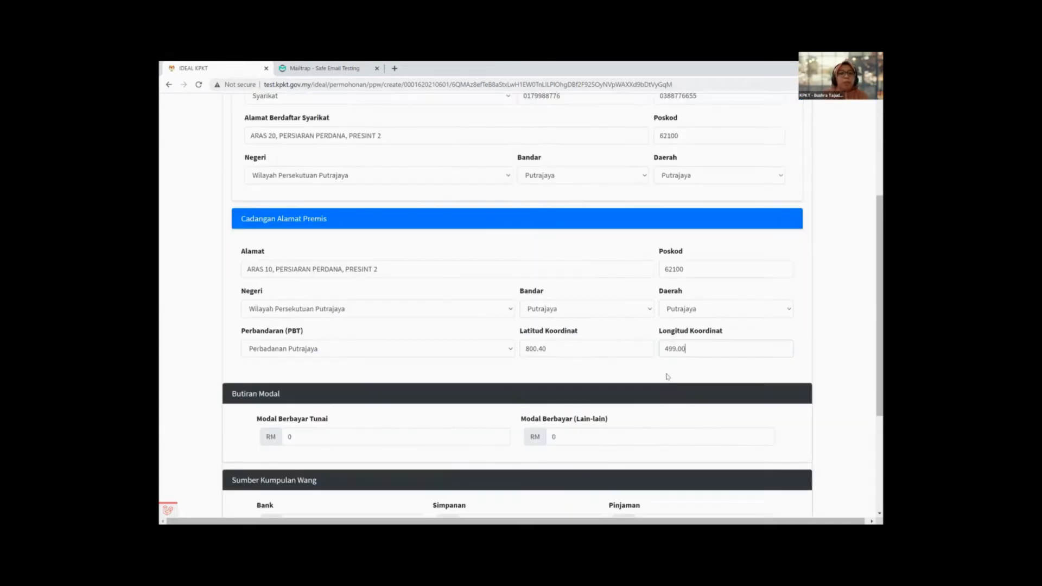
scroll(637, 353, down, 2)
scroll(652, 319, up, 3)
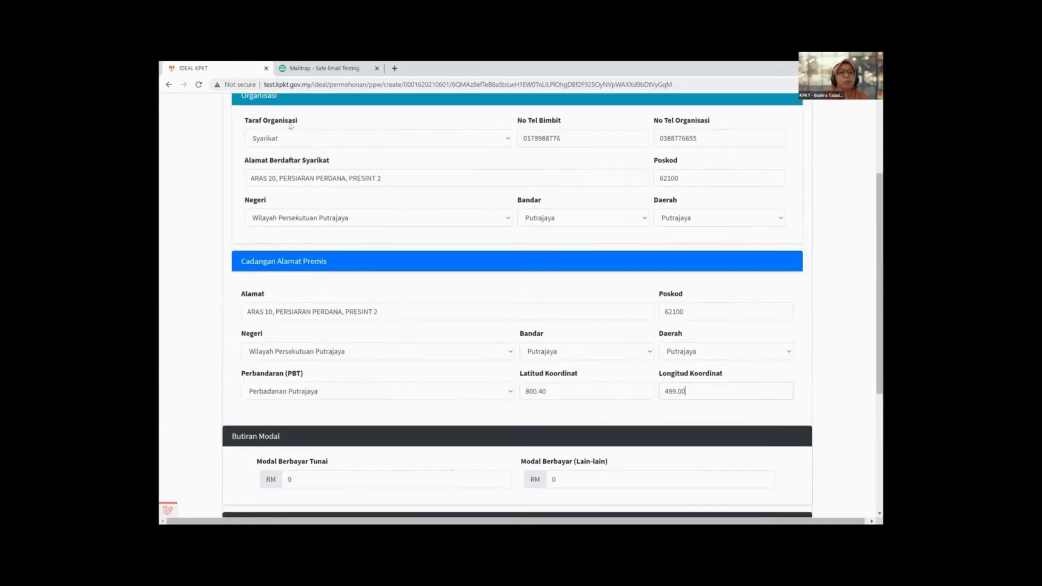
scroll(269, 141, up, 1)
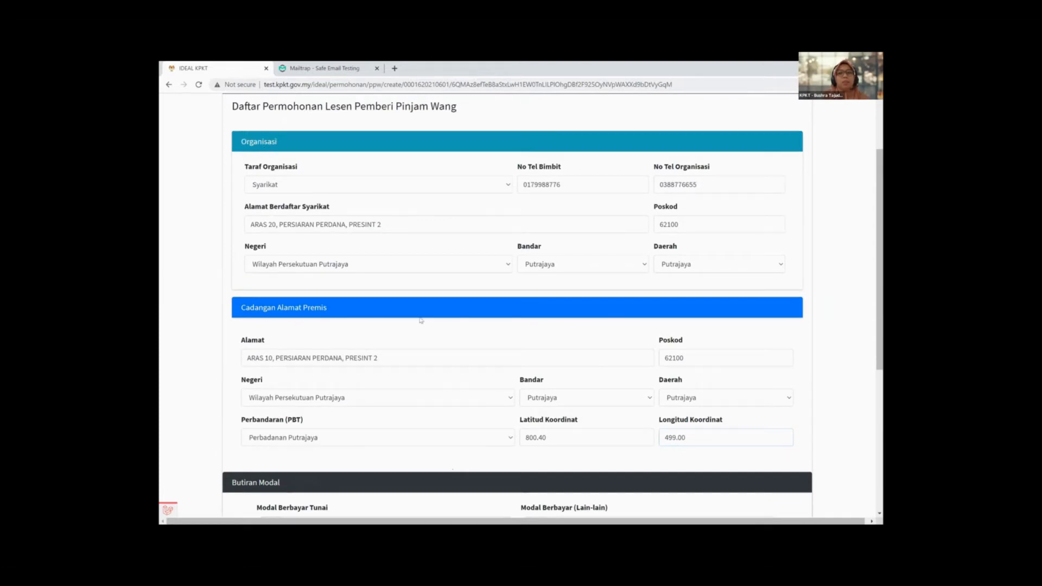
scroll(421, 320, down, 4)
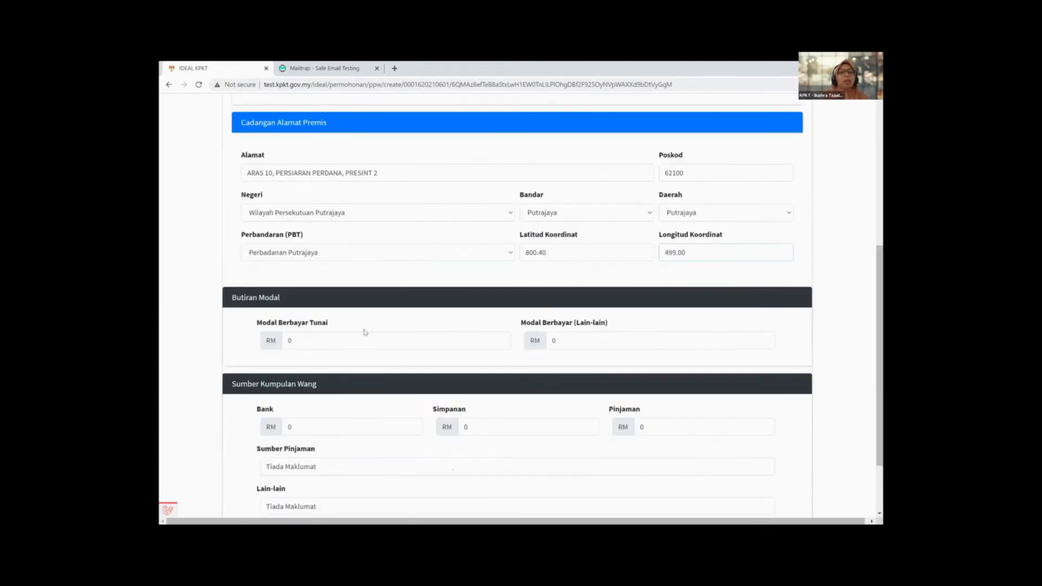
scroll(299, 258, down, 1)
scroll(245, 261, down, 1)
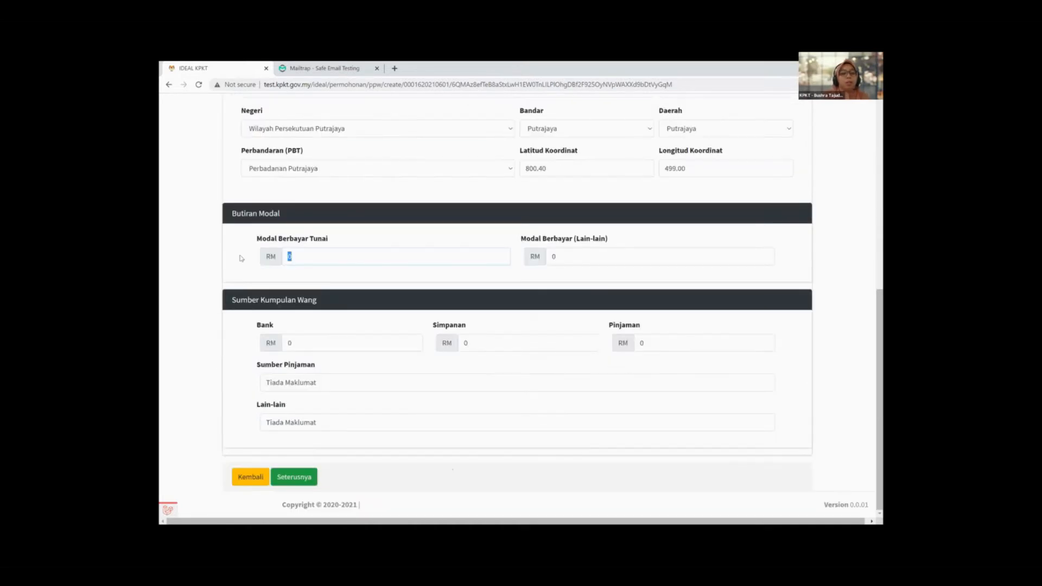
Step: Set Modal Berbayar Tunai to 4,000,000
key(BackSpace)
text(4,000,00)
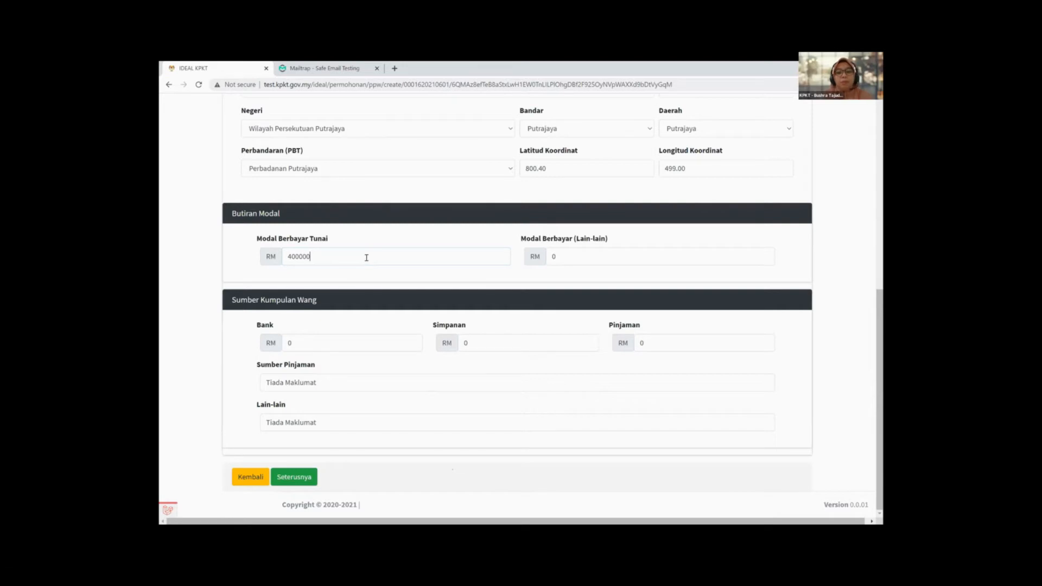
text(0)
click(441, 244)
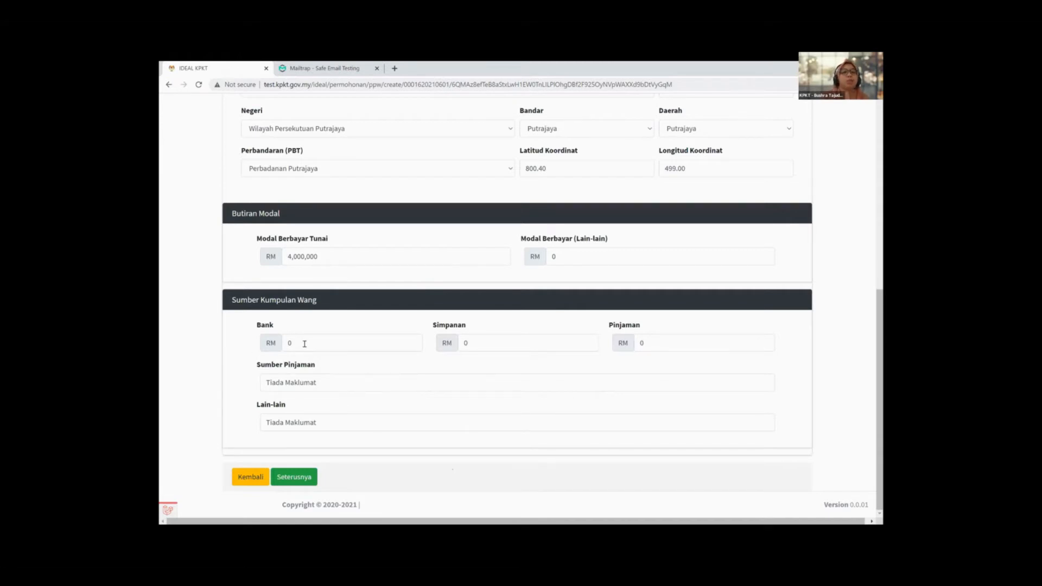
Step: Fill Bank 2,000,000, Simpanan 1,000,000 and Pinjaman 1,000,000
drag(305, 343, 252, 346)
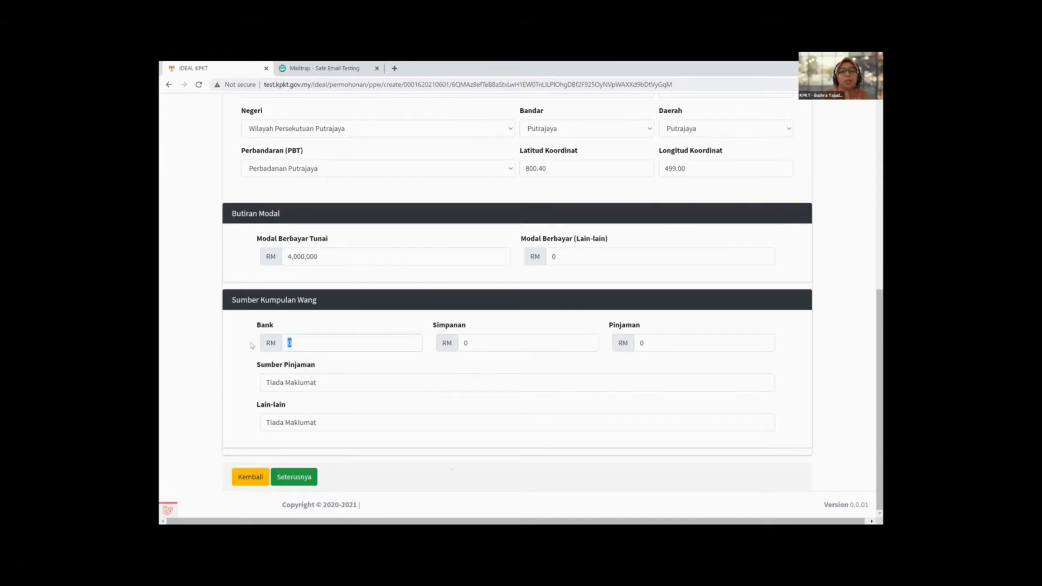
text(2000000)
key(Tab)
text(100,)
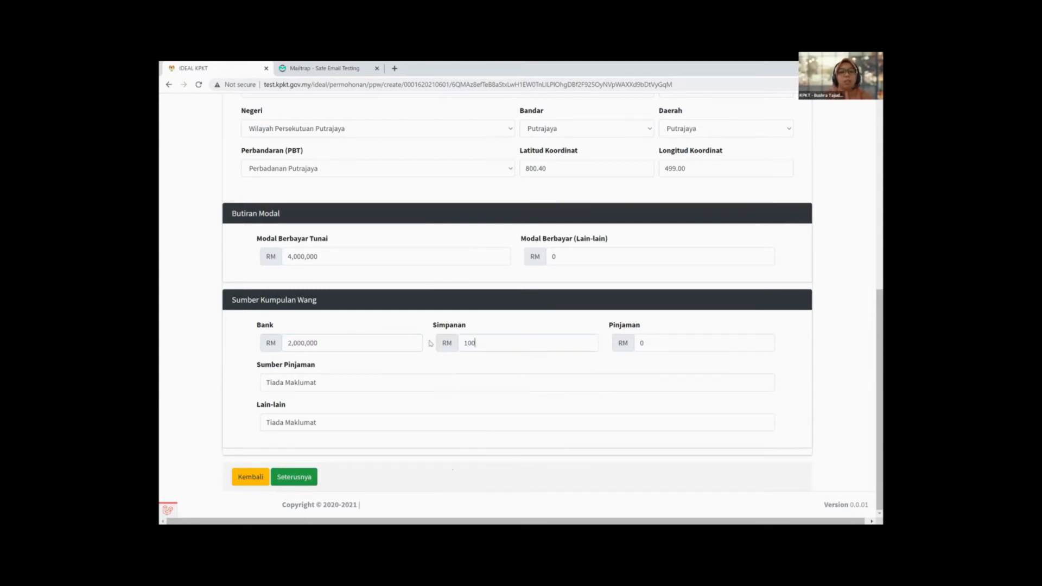
text(000)
click(360, 295)
click(495, 340)
text(000)
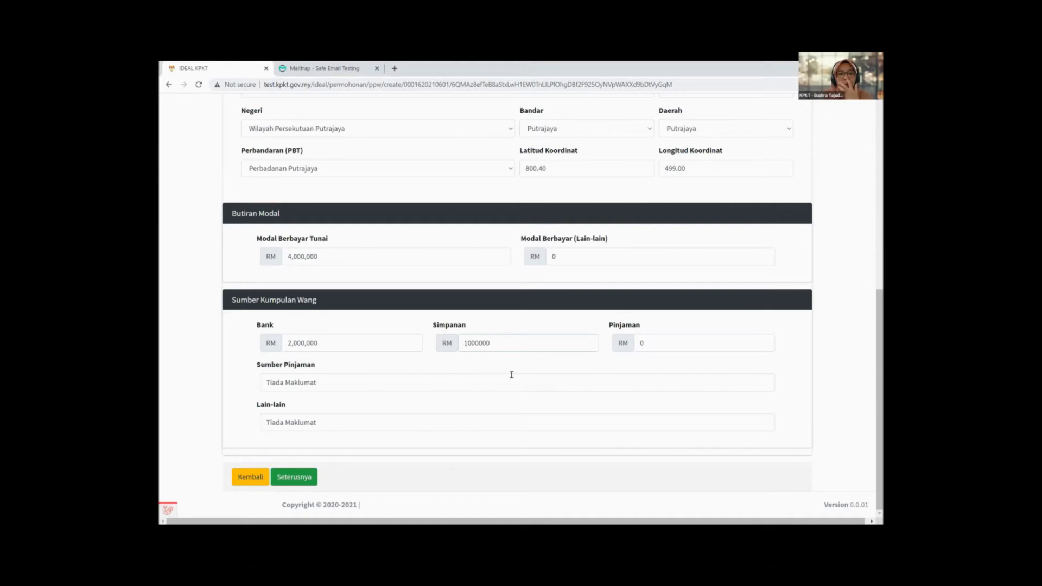
key(Tab)
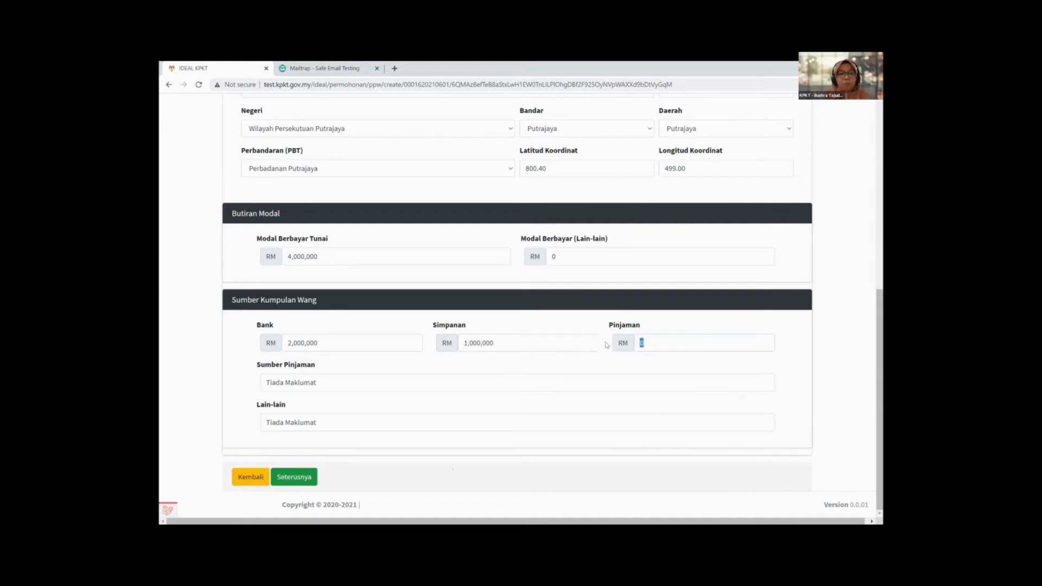
text(1,0)
text(00)
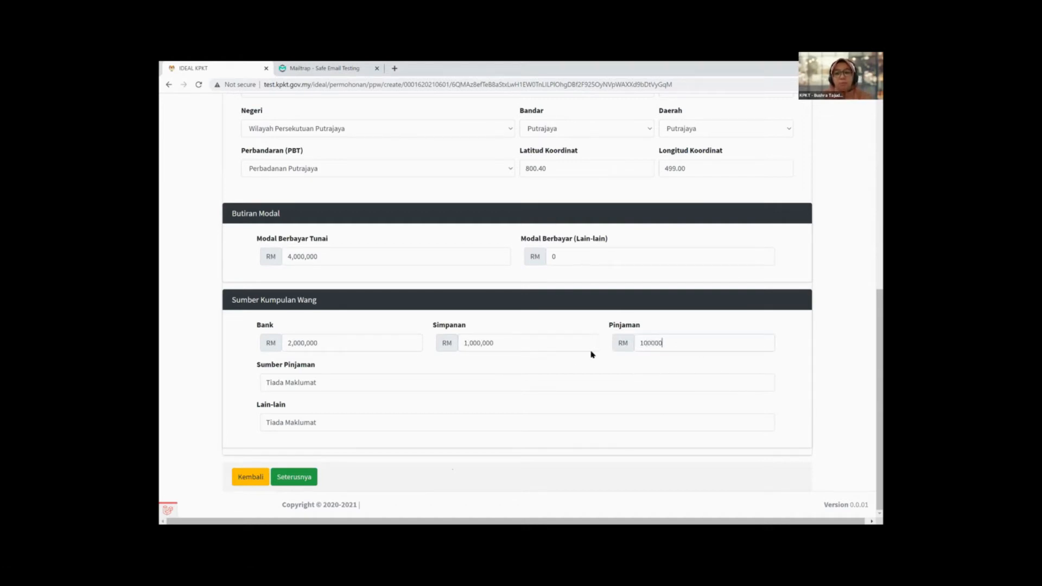
text(,000)
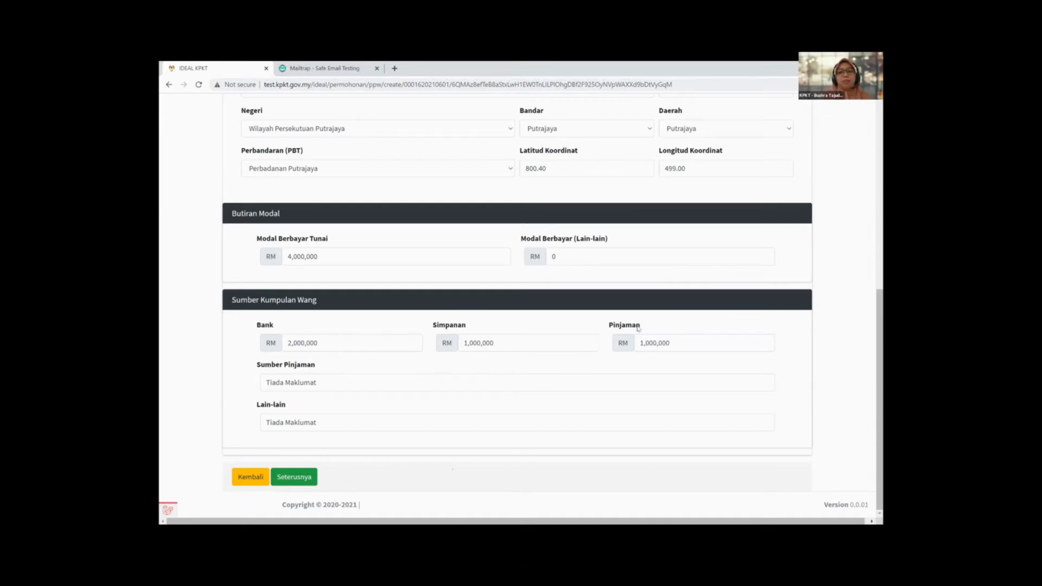
Step: Replace the loan source with Keluarga and submit Borang 2 with Seterusnya
click(331, 380)
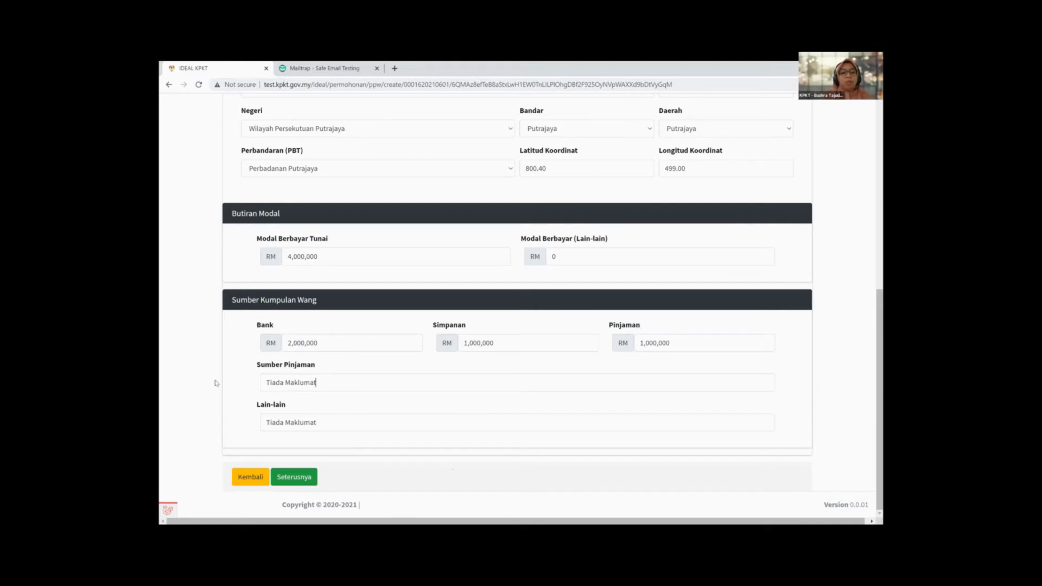
key(ctrl+a)
text(Keluarga)
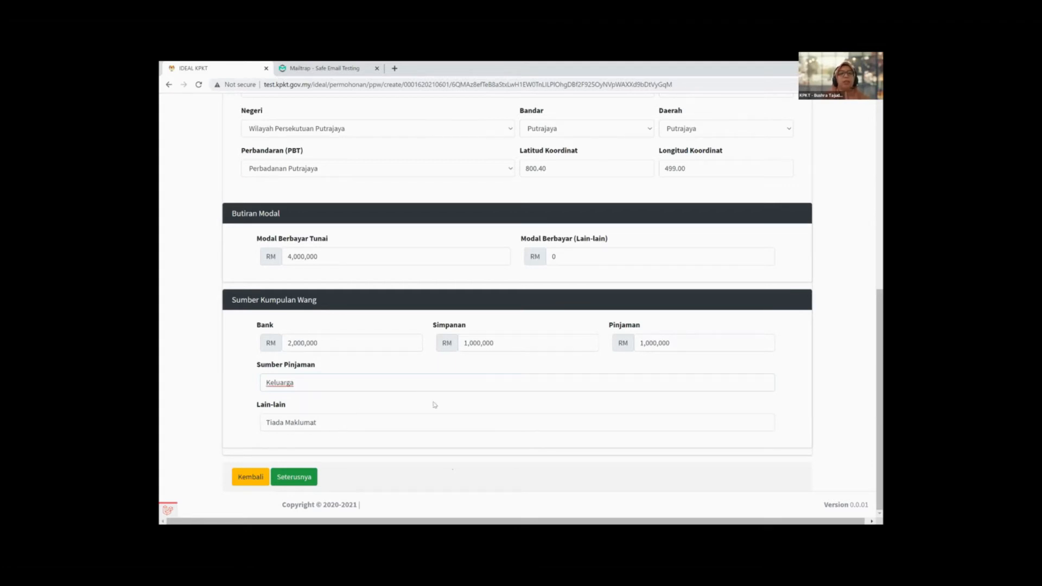
scroll(456, 415, up, 5)
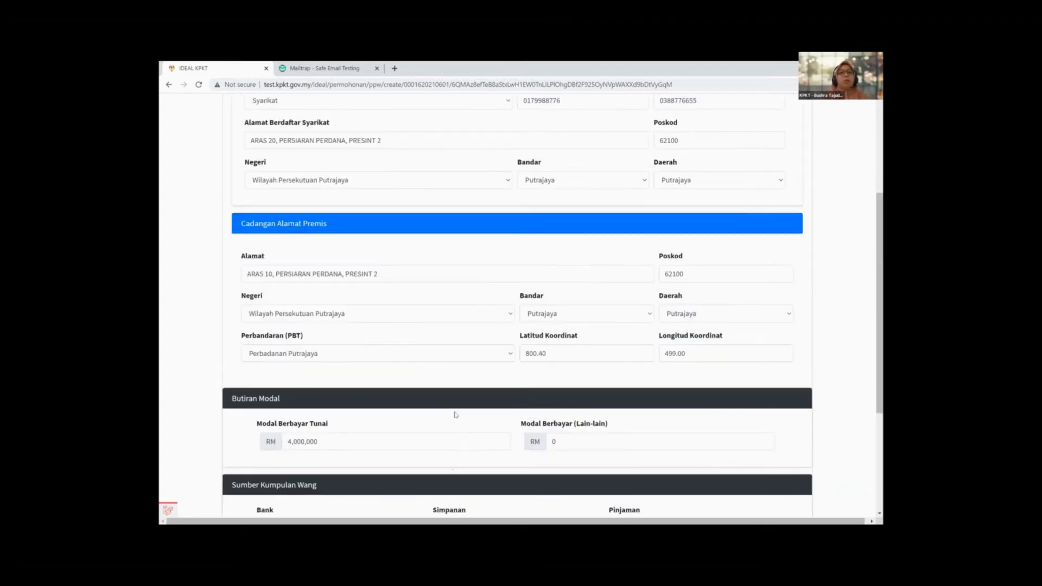
scroll(416, 205, up, 4)
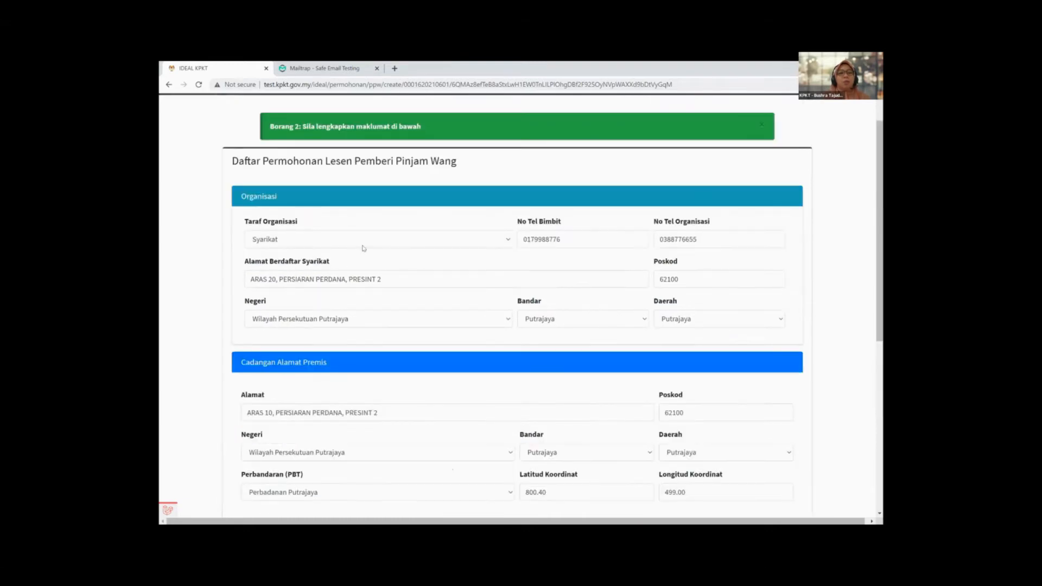
scroll(363, 250, down, 3)
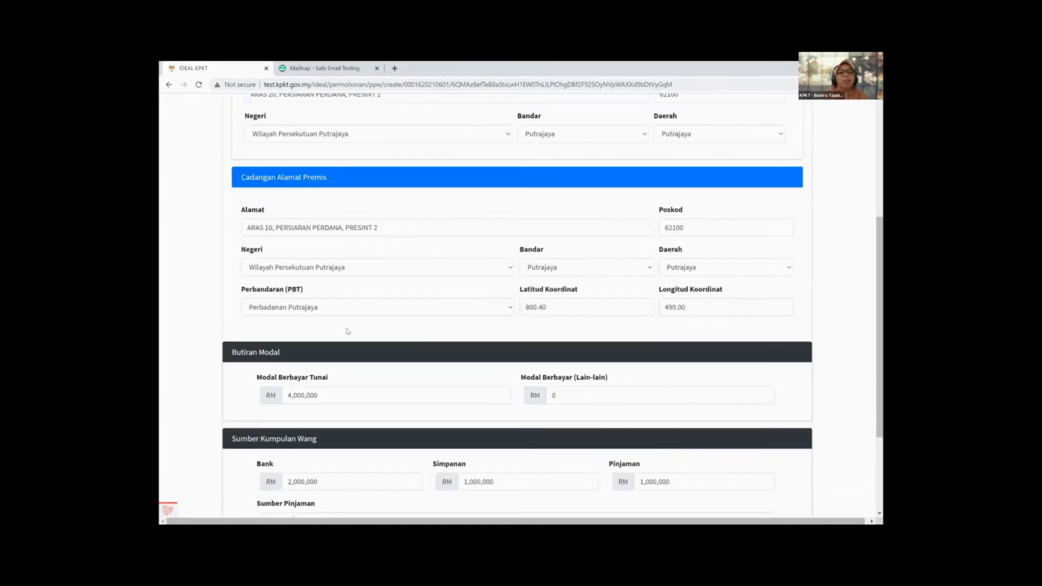
scroll(303, 469, down, 3)
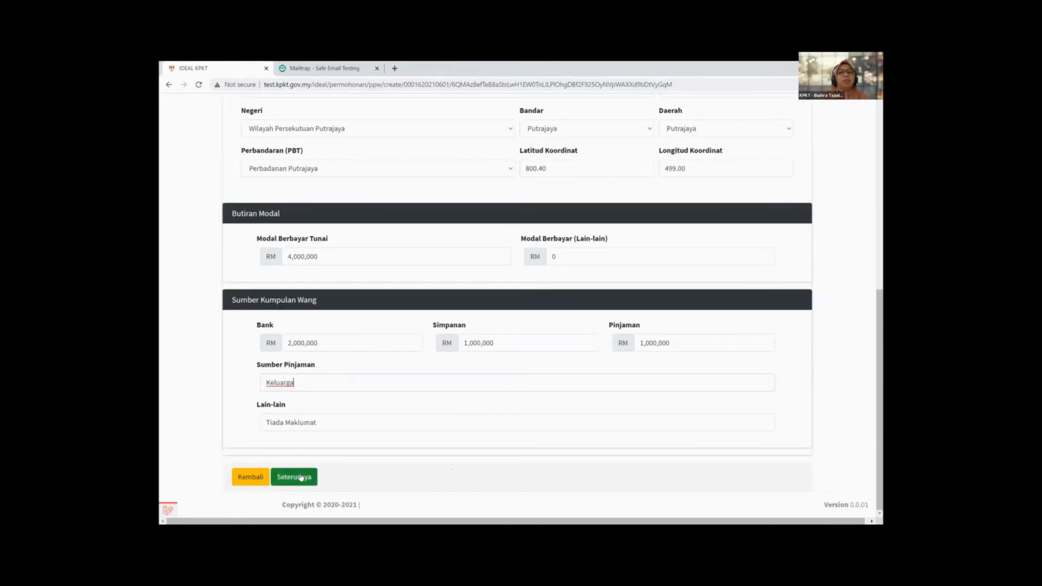
click(301, 478)
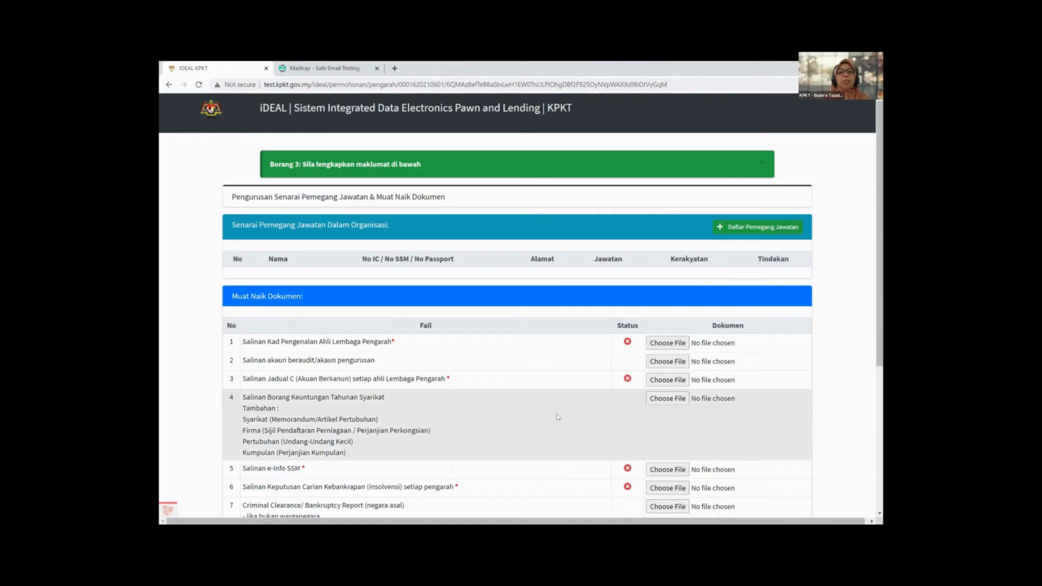
Step: Scroll through Borang 3 to check the office-holder section
scroll(557, 416, down, 1)
scroll(520, 380, up, 1)
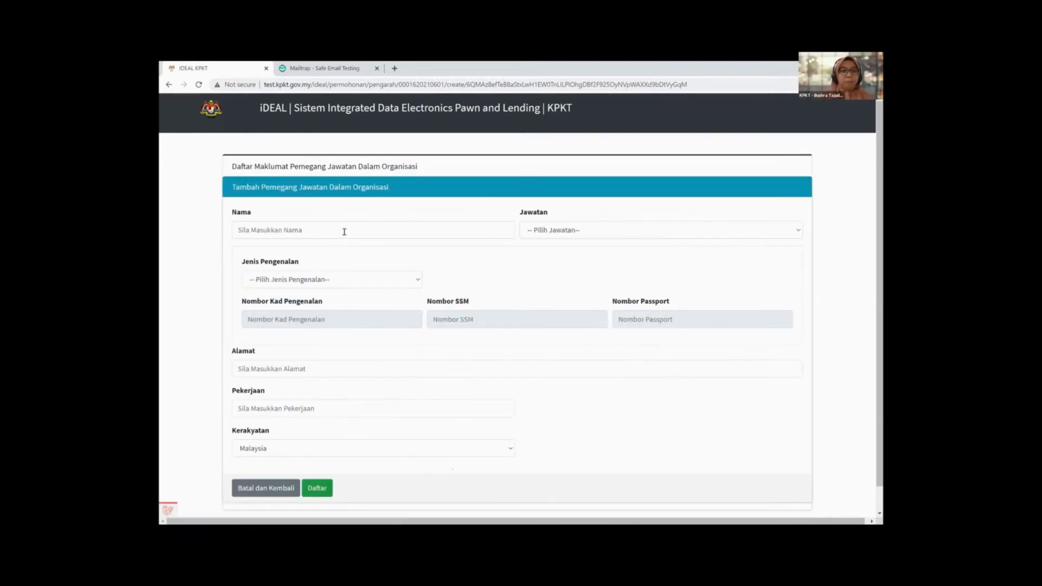
Step: Enter the office holder's full name and choose Pengarah as Jawatan
click(344, 232)
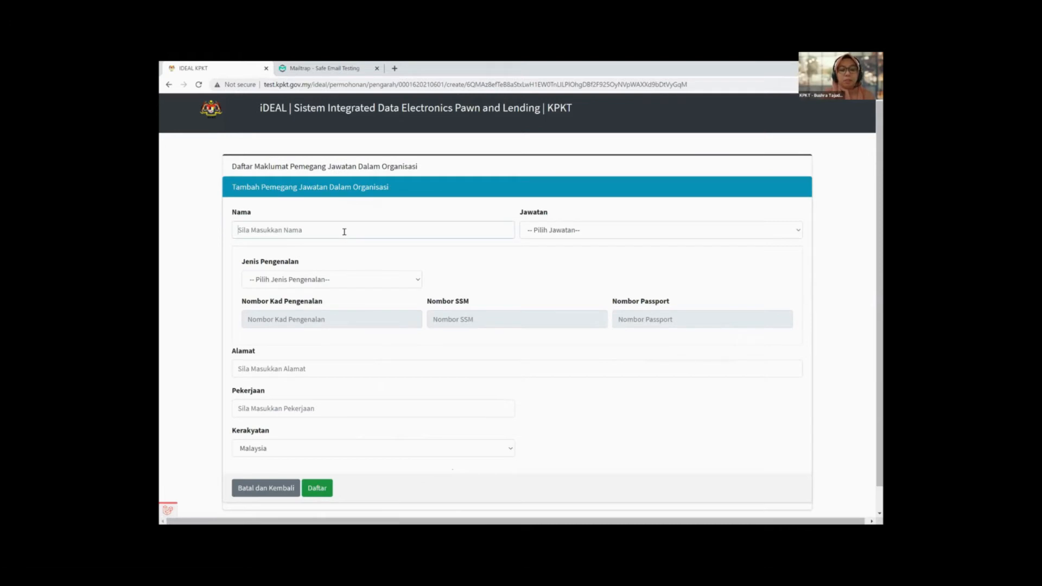
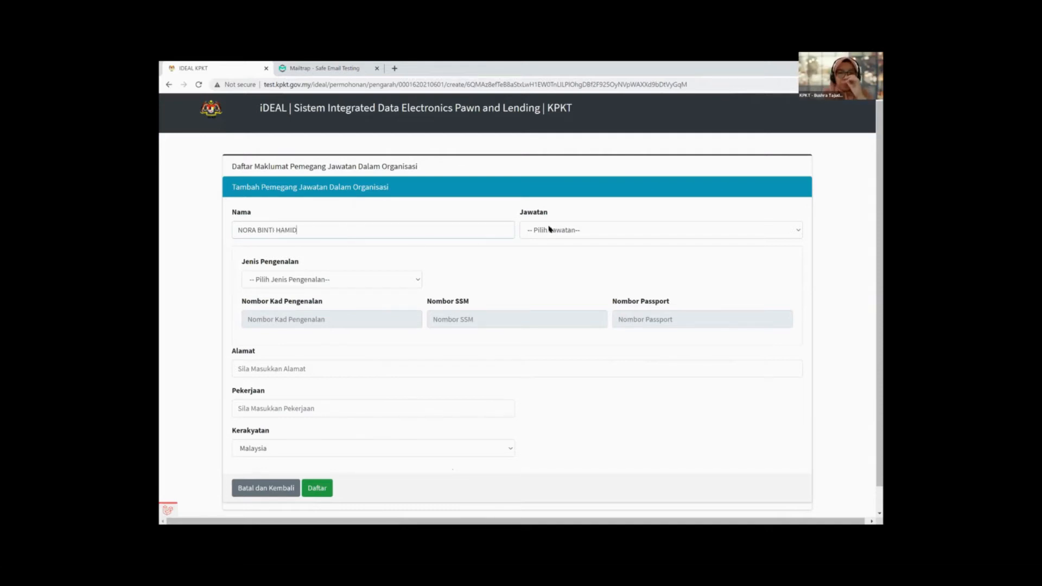
click(550, 231)
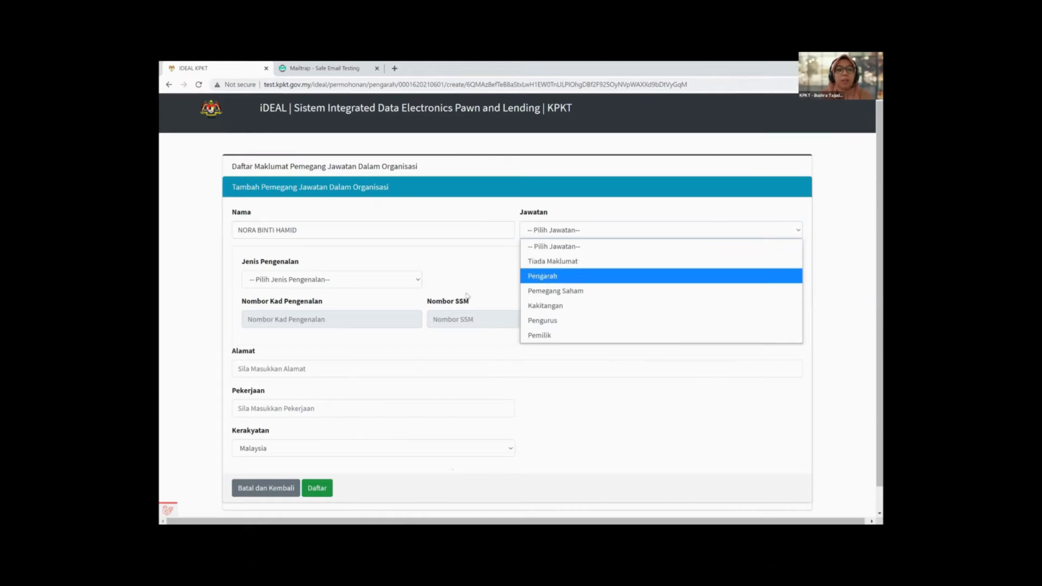
key(Return)
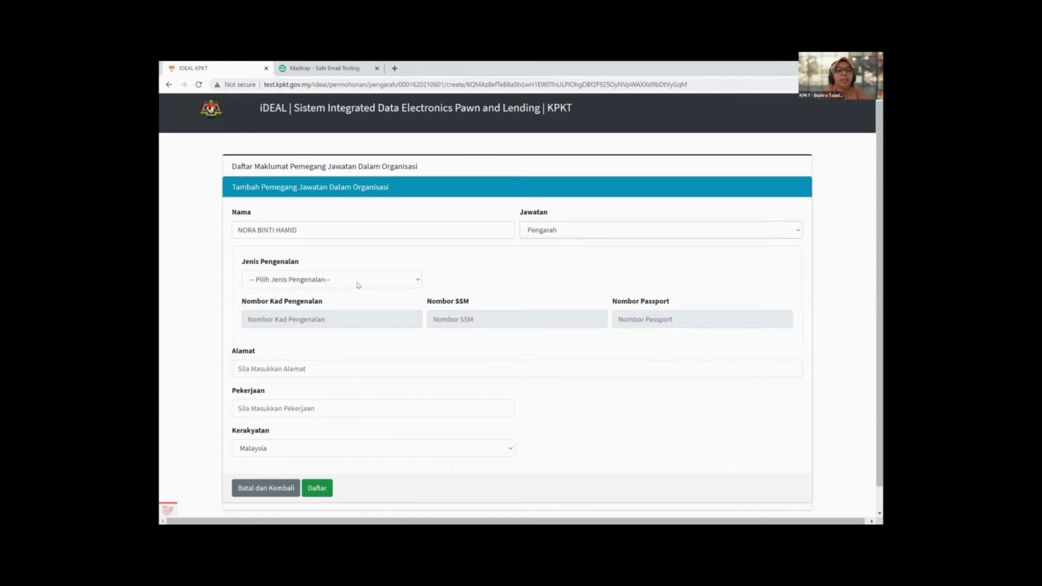
click(358, 281)
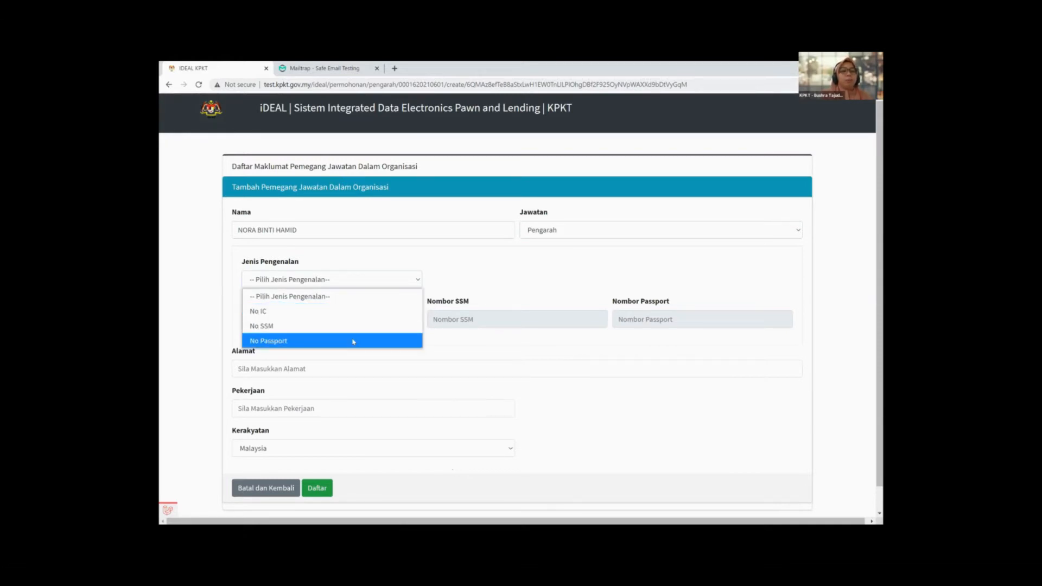
key(Up)
key(Up)
Step: Set Jenis Pengenalan to No IC and enter the director's IC number
click(524, 286)
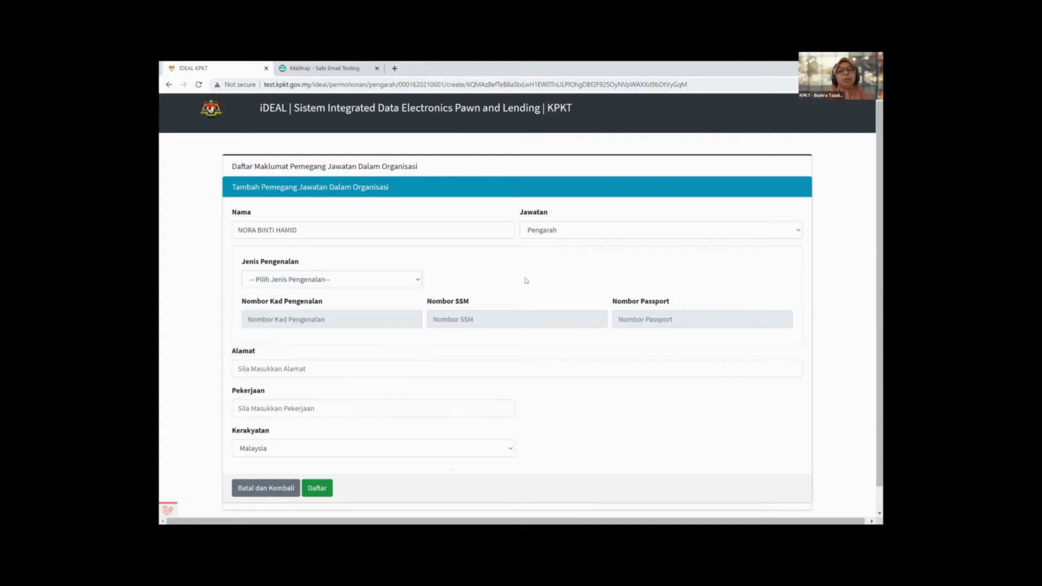
click(363, 280)
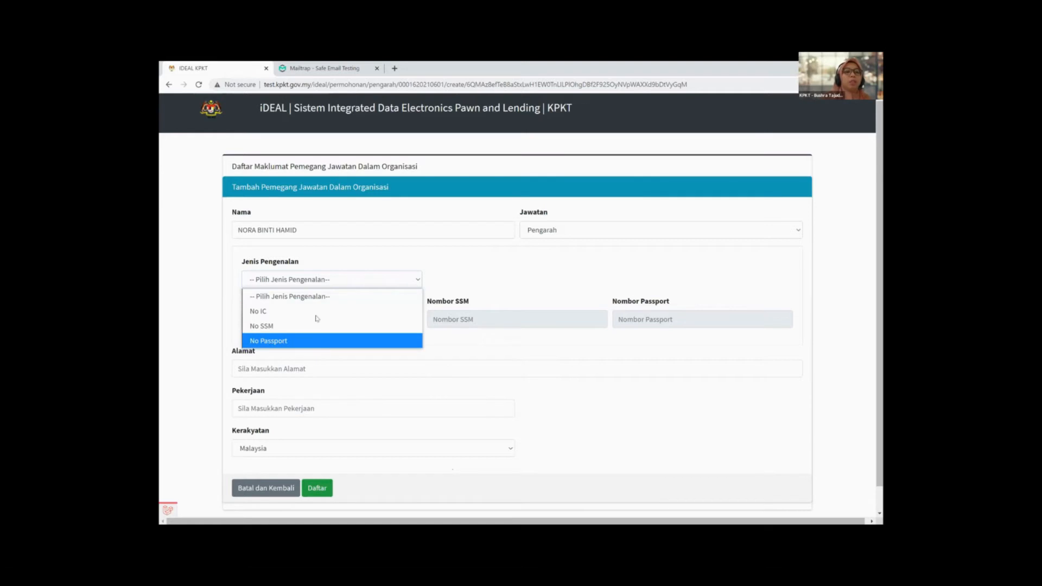
click(361, 312)
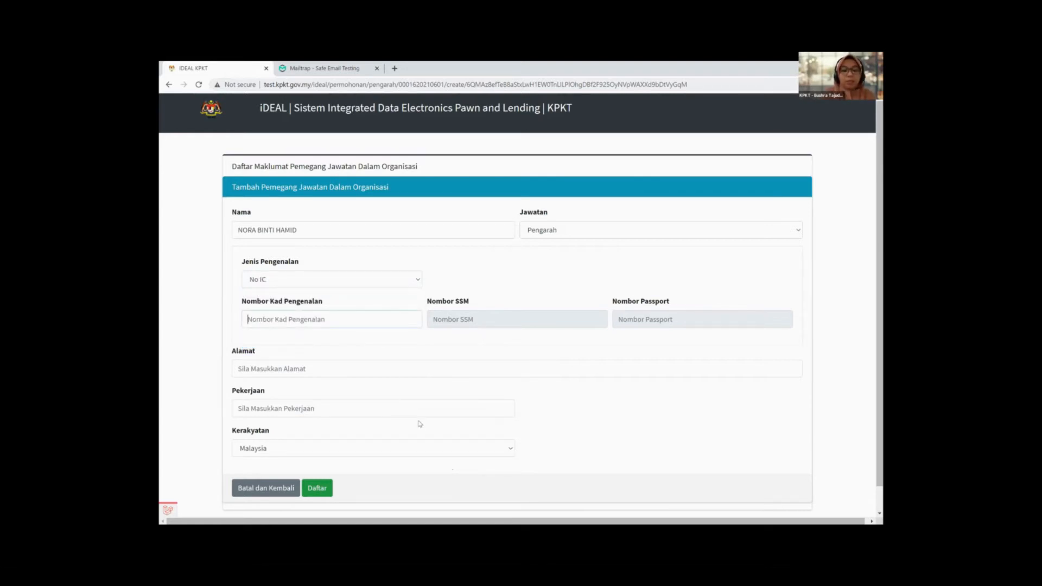
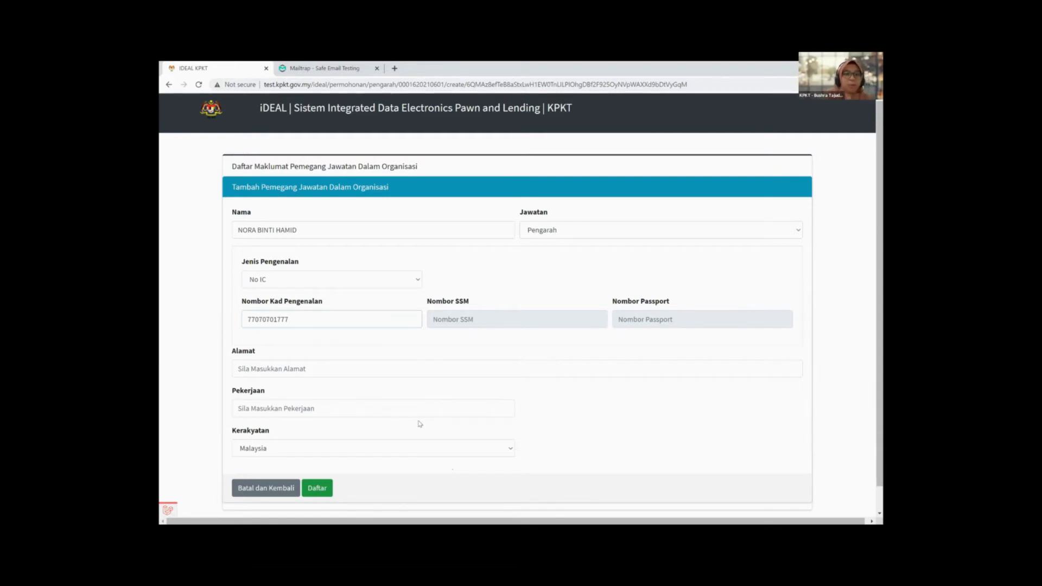
Step: Enter the director's home address and occupation Pengarah Urusan, then submit
scroll(558, 380, down, 1)
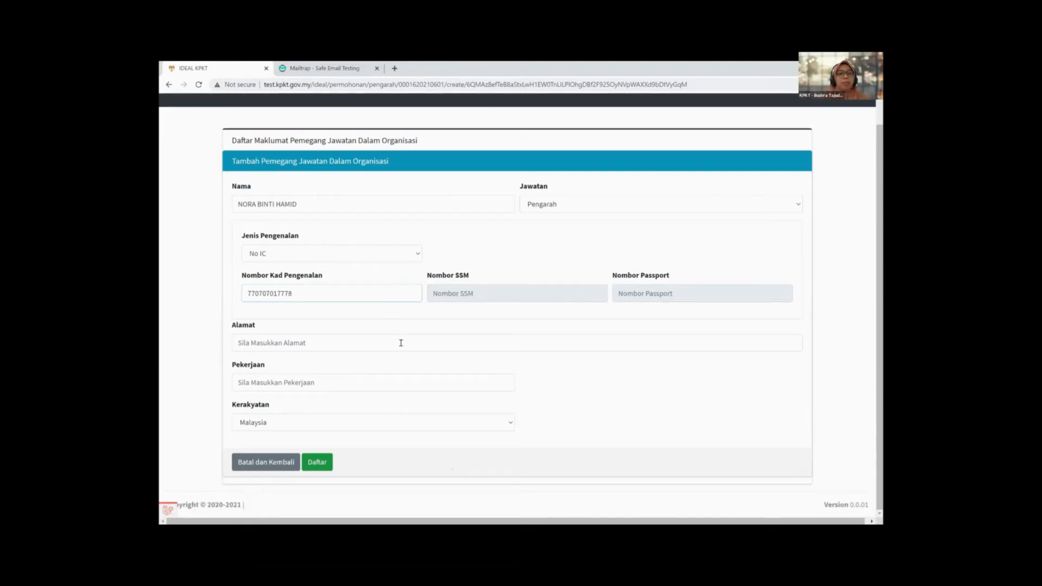
click(401, 343)
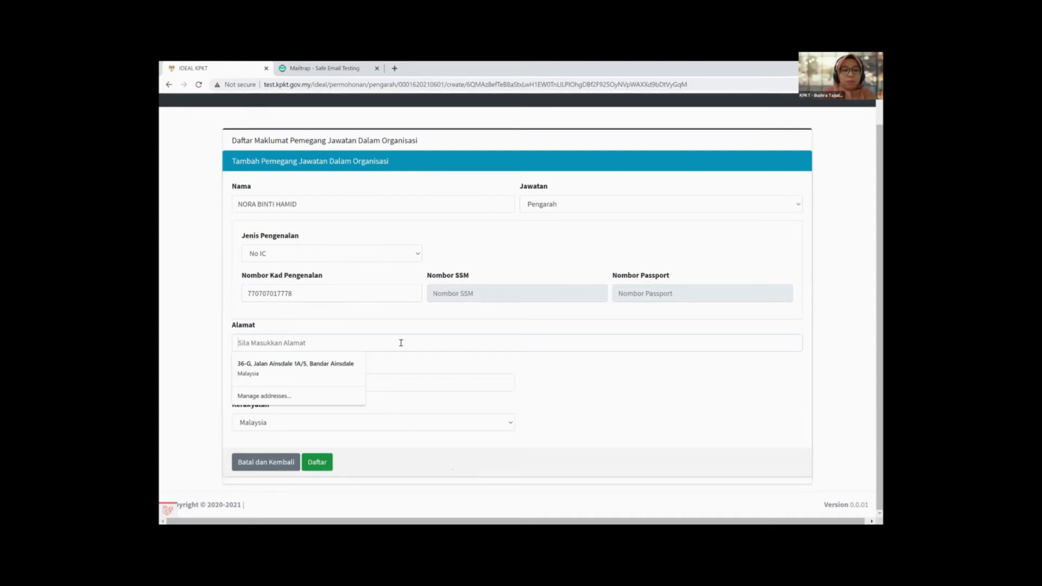
text(SEREM)
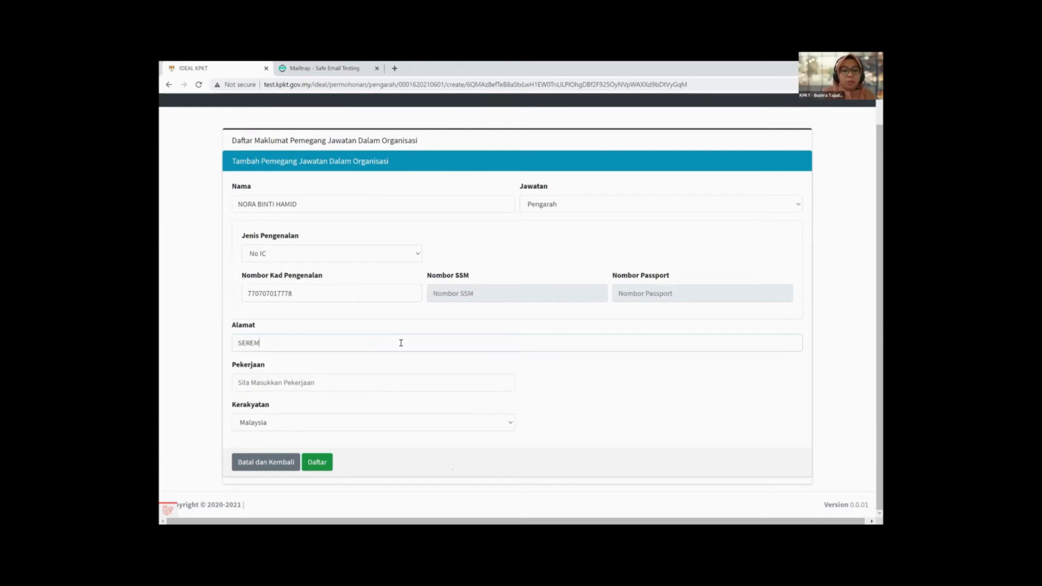
text(BAN)
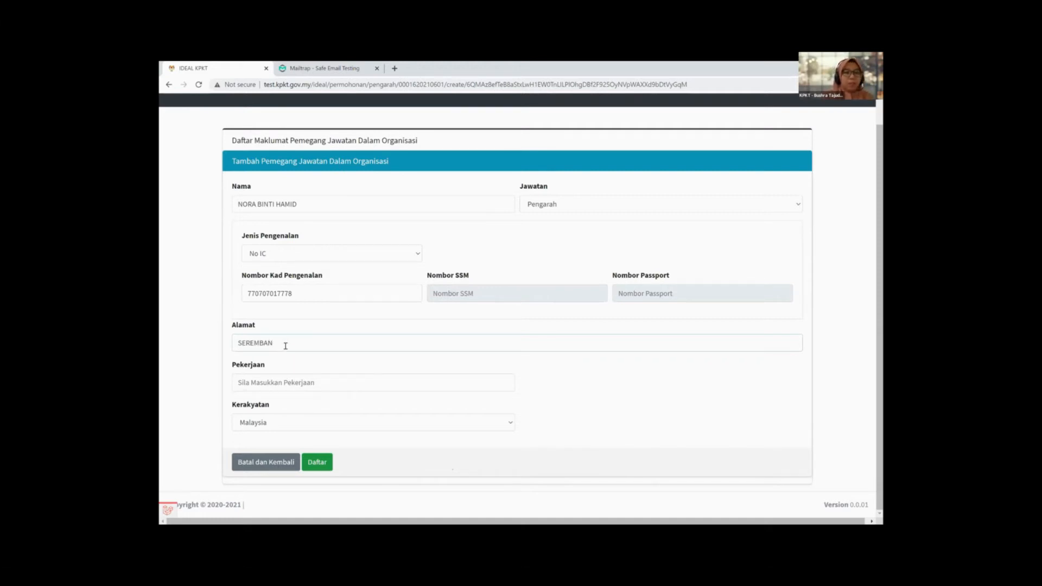
text(2,)
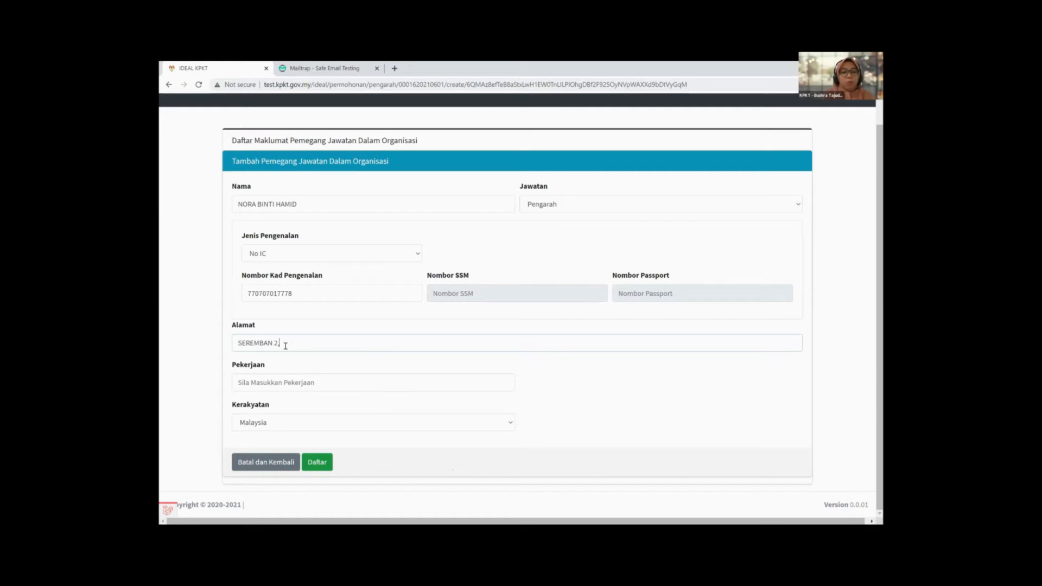
text( NEGERI SEMBI)
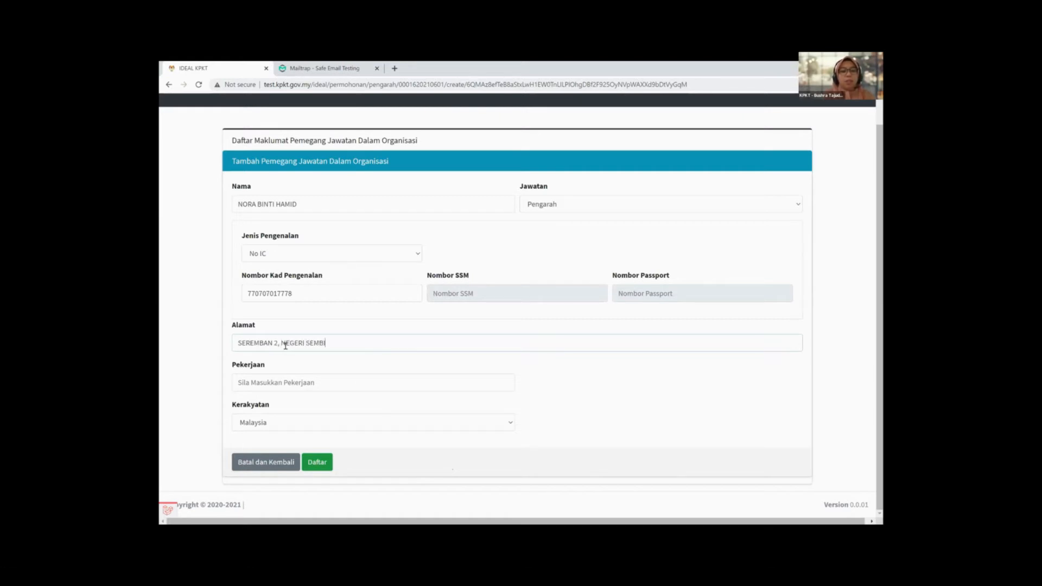
text(LAN)
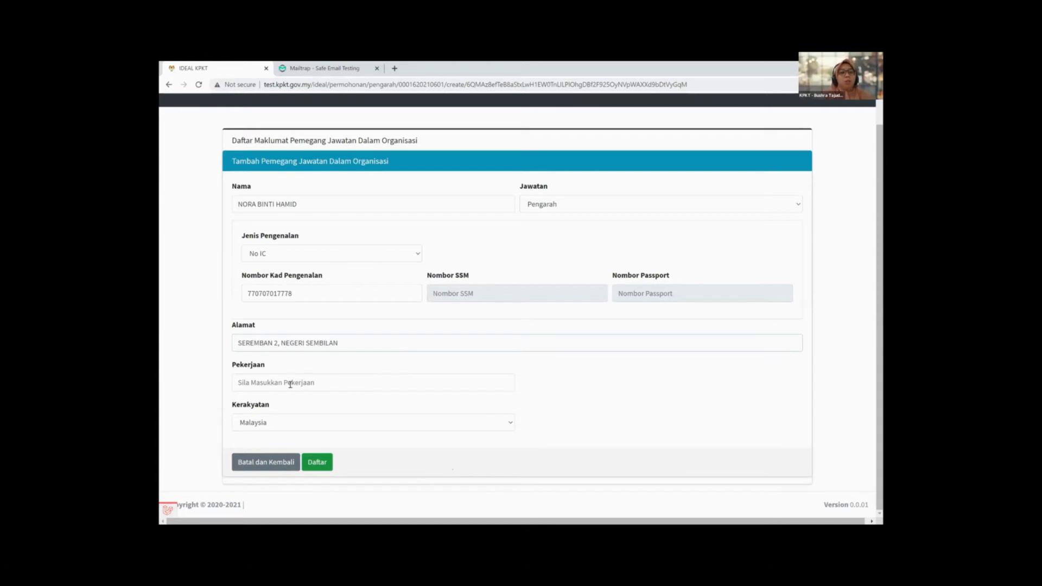
click(293, 382)
text(Pen)
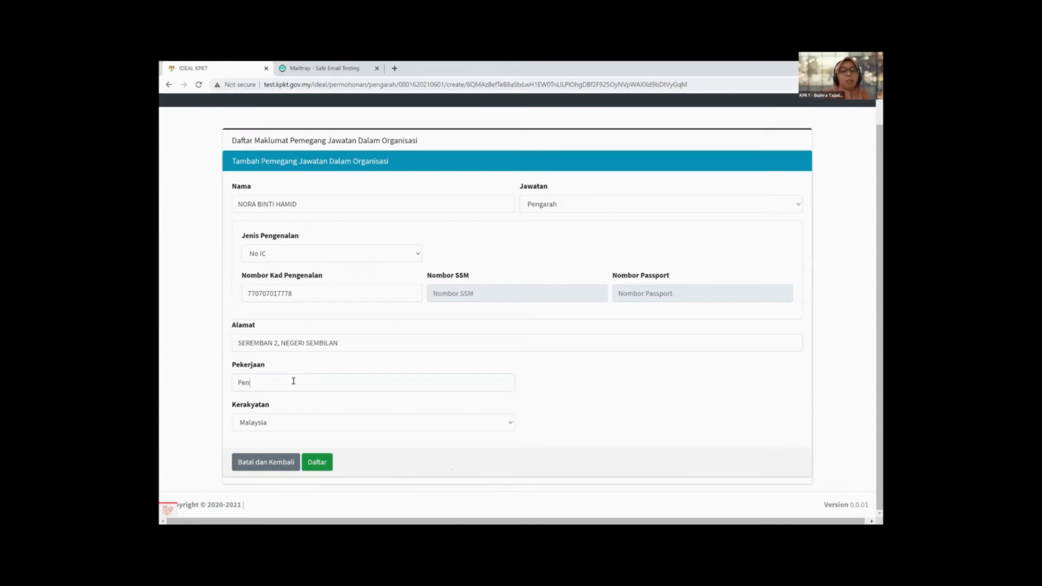
text(garah Urusan)
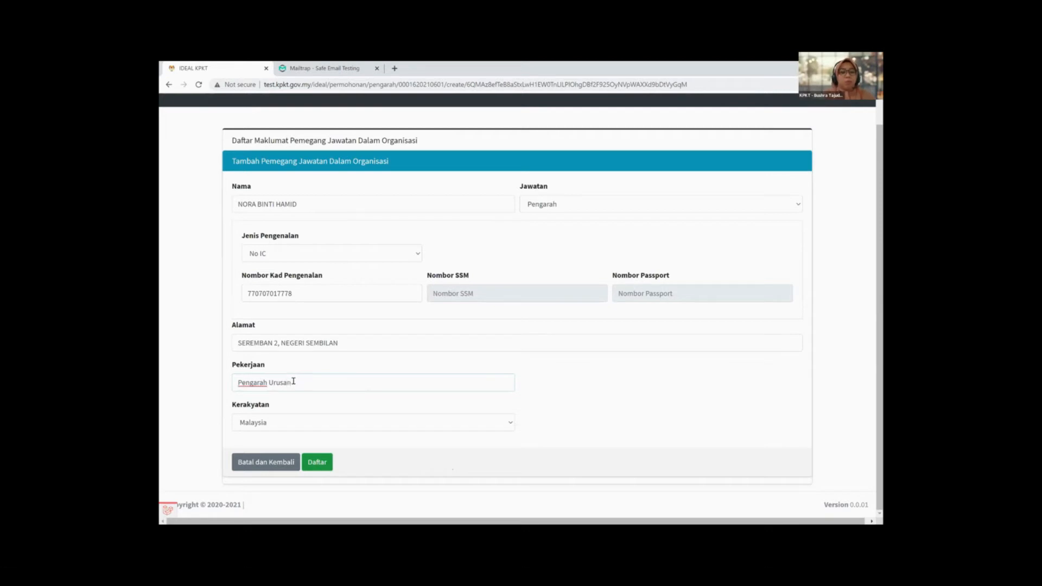
click(322, 464)
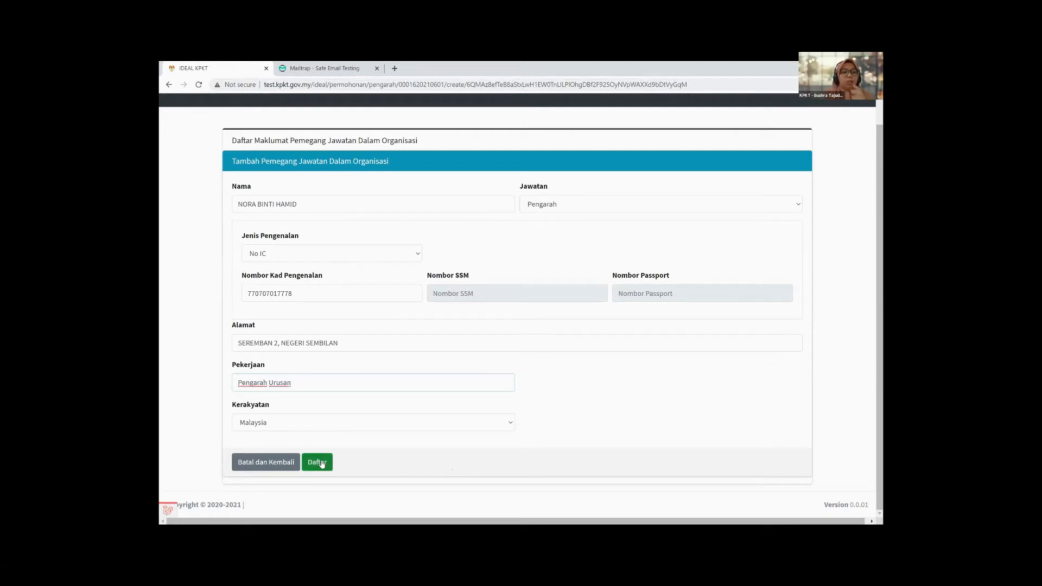
Step: Save the director with Daftar and start a new blank office-holder form
click(321, 463)
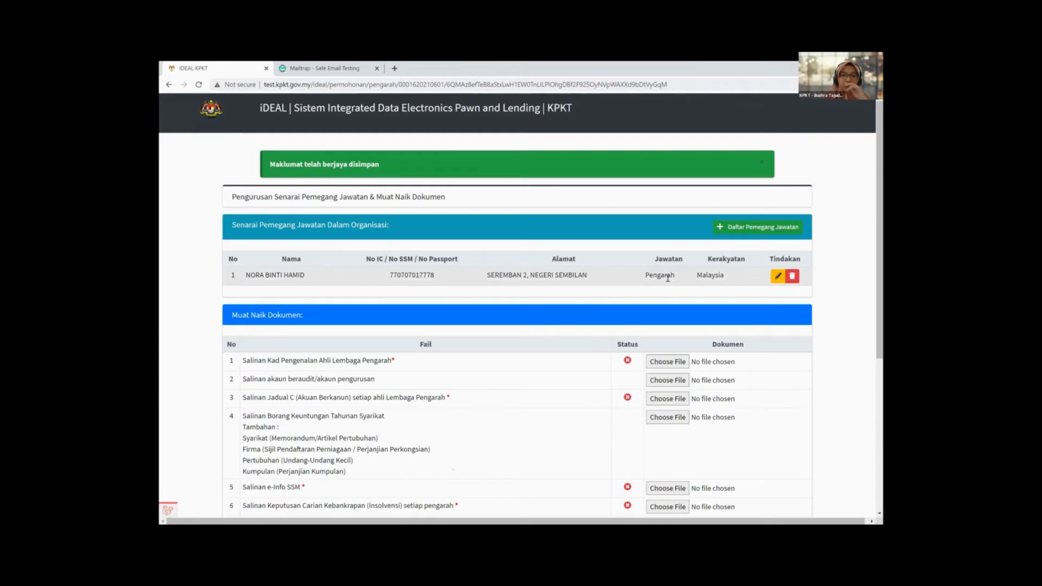
click(742, 229)
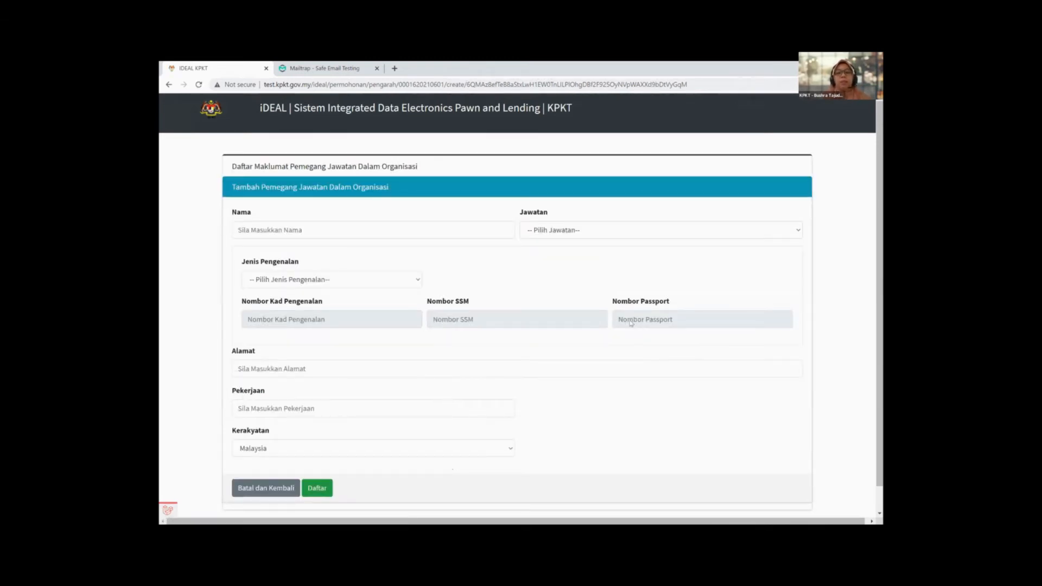
Step: Enter ABC SDN BHD as Pemegang Saham, identified by No SSM with its SSM number
click(291, 226)
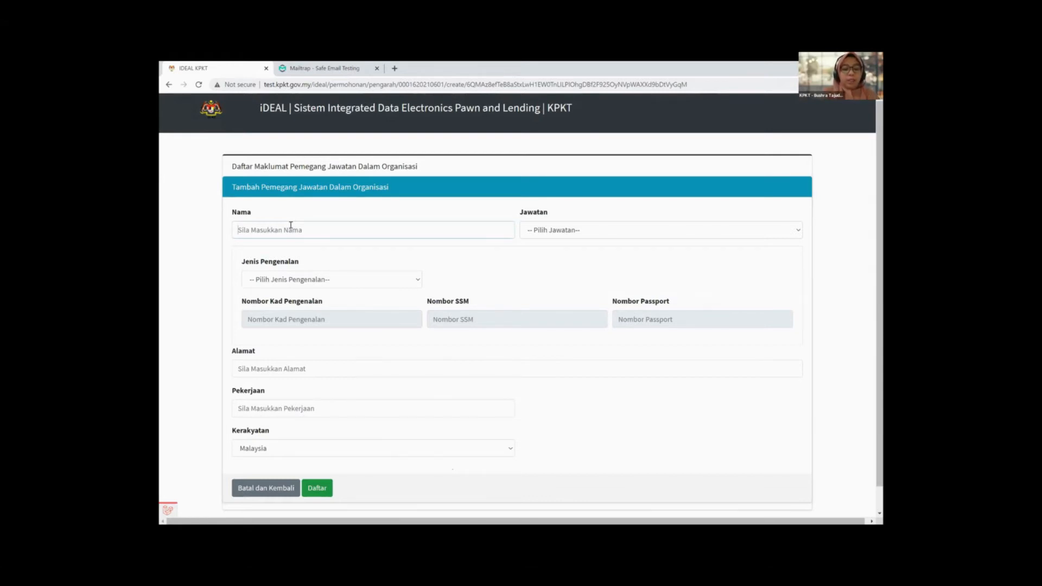
text(ABC SDN BHD)
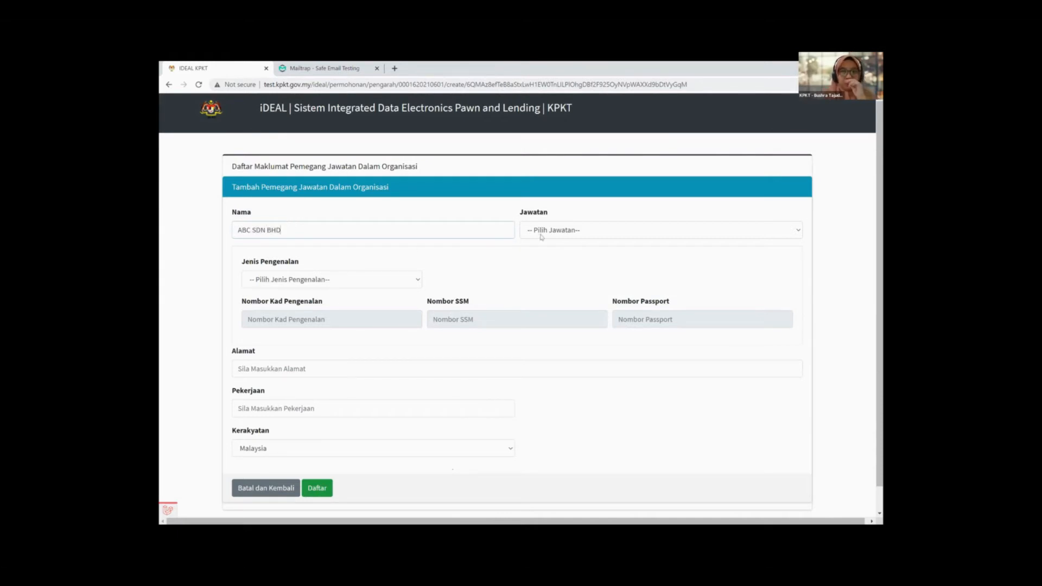
click(584, 234)
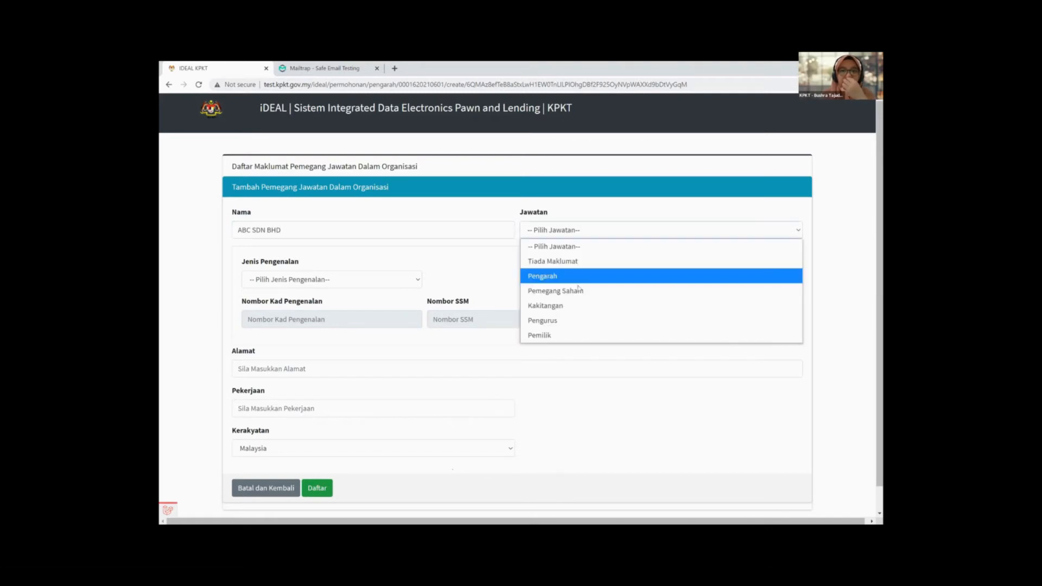
key(Return)
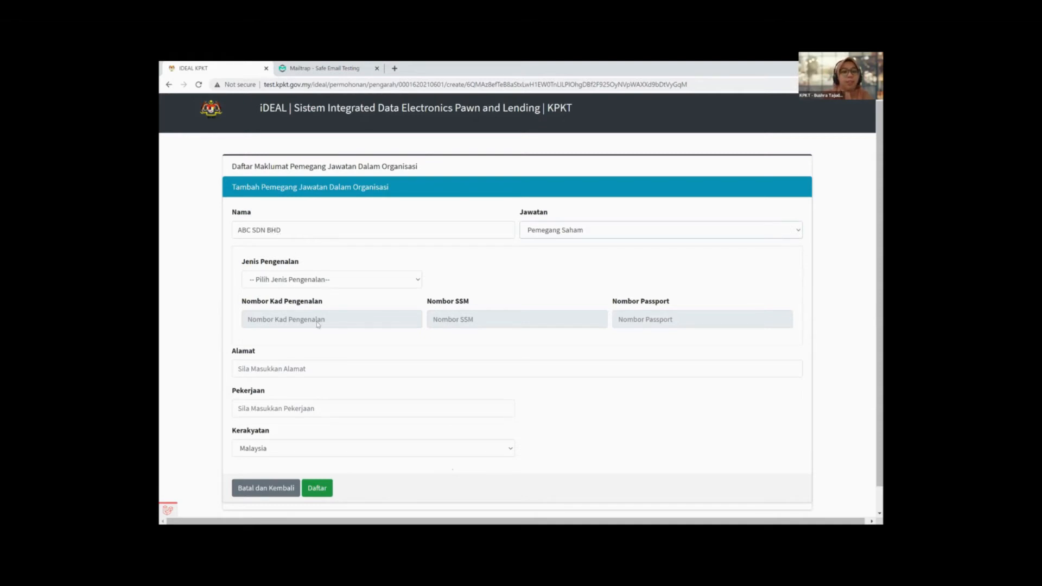
click(319, 280)
key(Return)
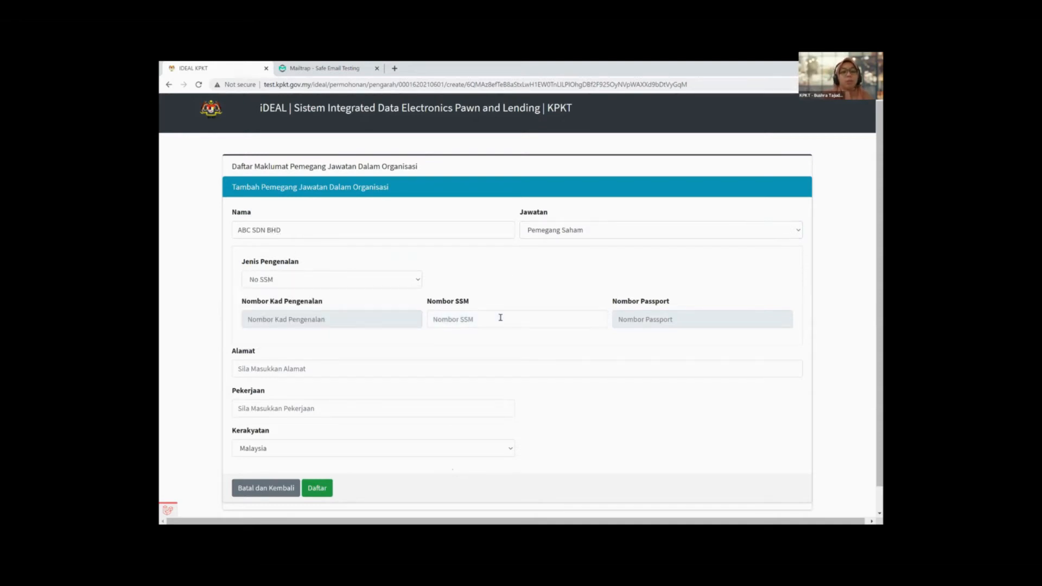
click(501, 317)
text(676726473)
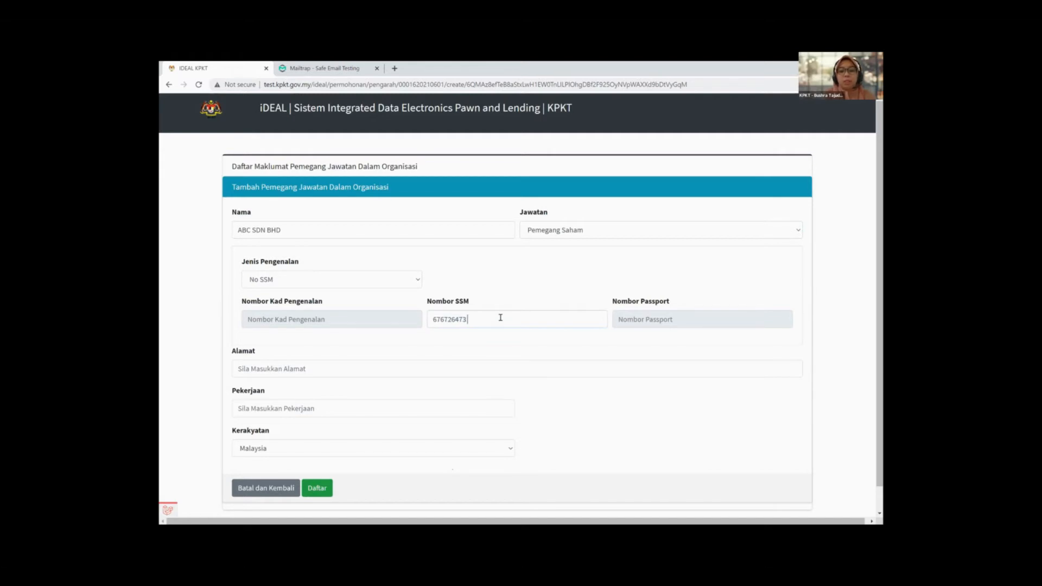
text(-U)
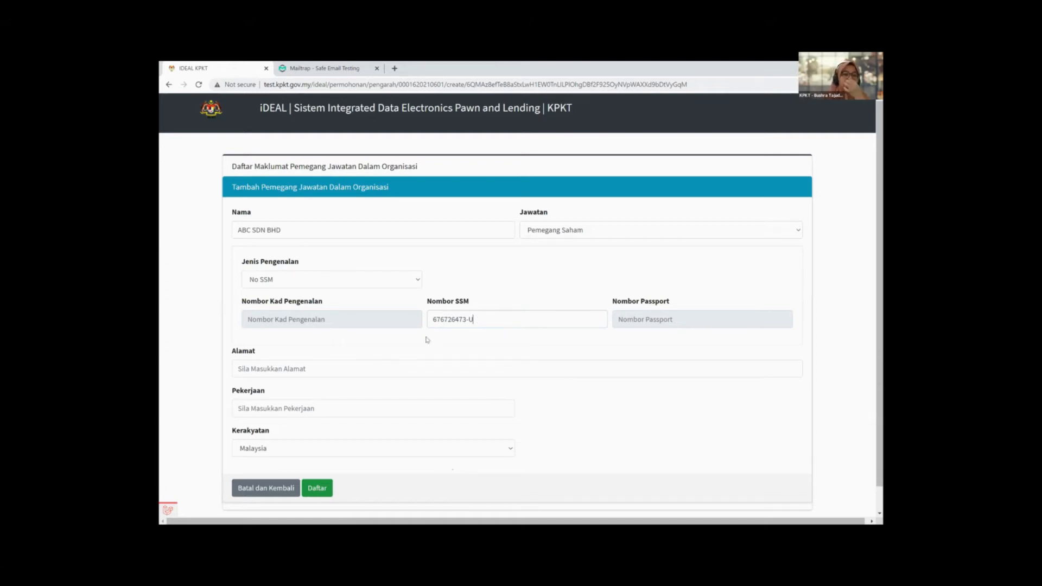
Step: Enter the company's address and 'Tiada Maklumat' as occupation
click(303, 370)
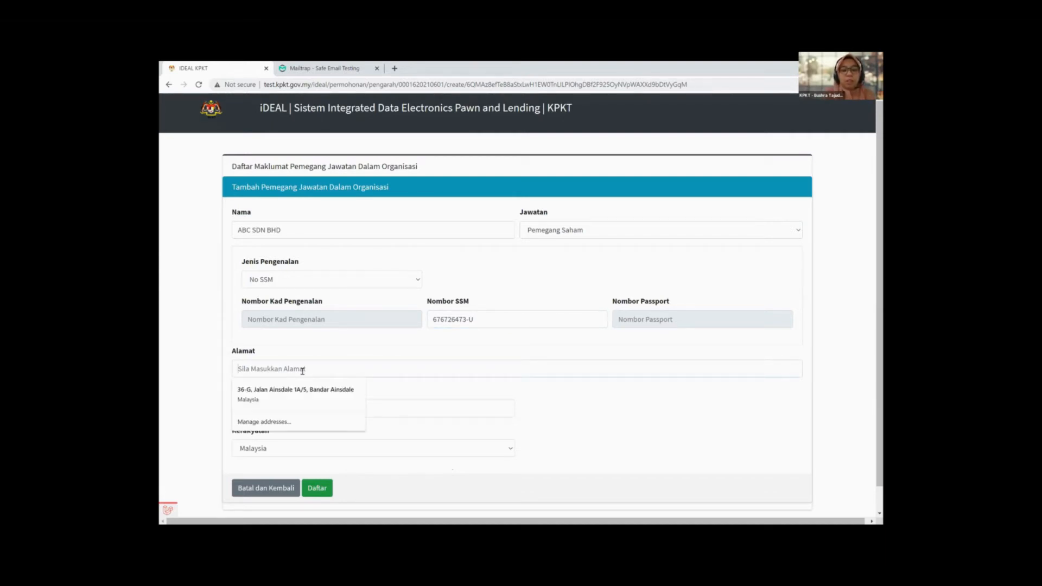
text(SUBANG)
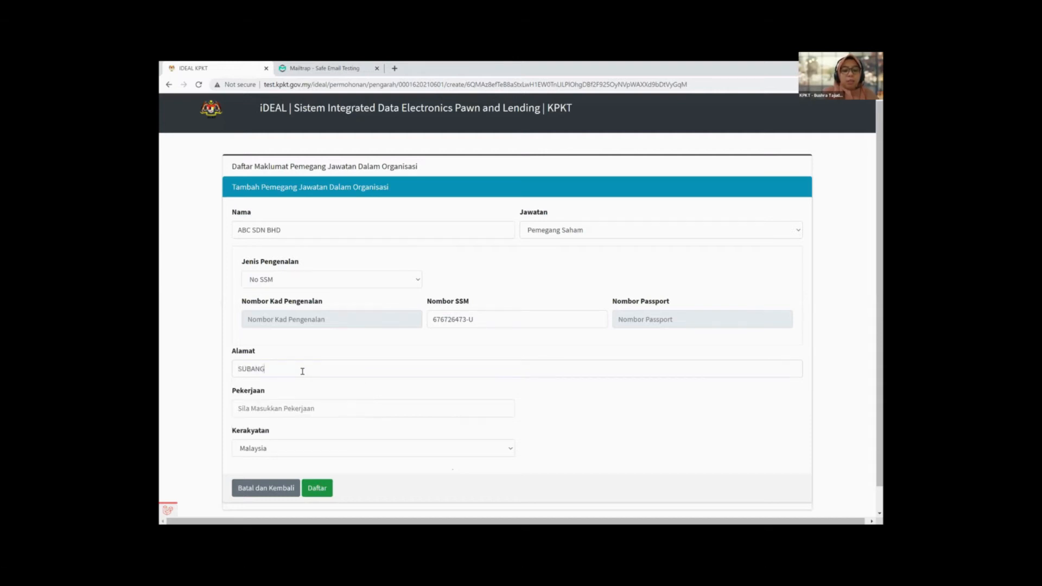
text( JAYA, SELANGOR)
click(297, 414)
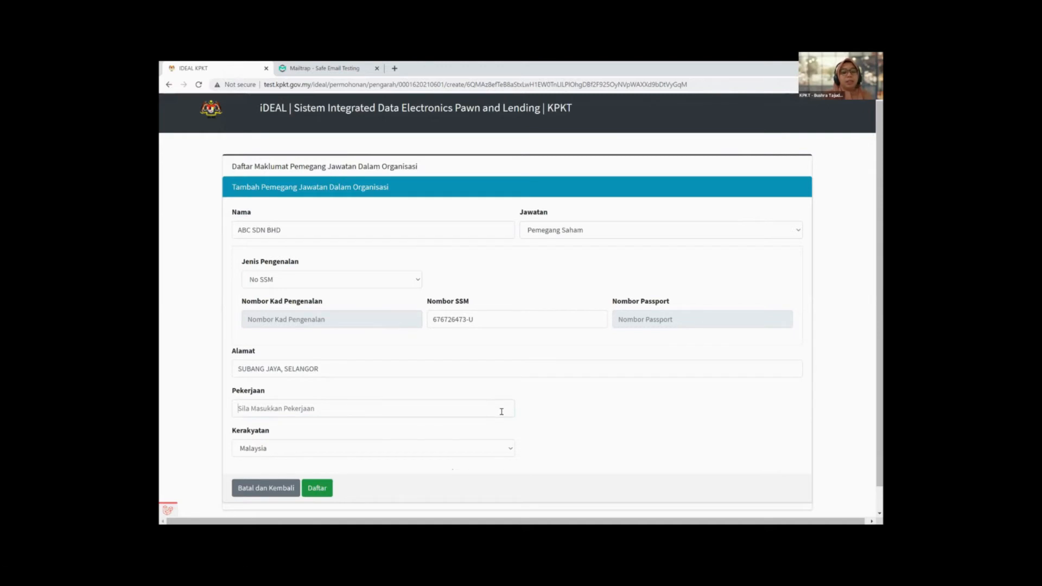
text(Tiada)
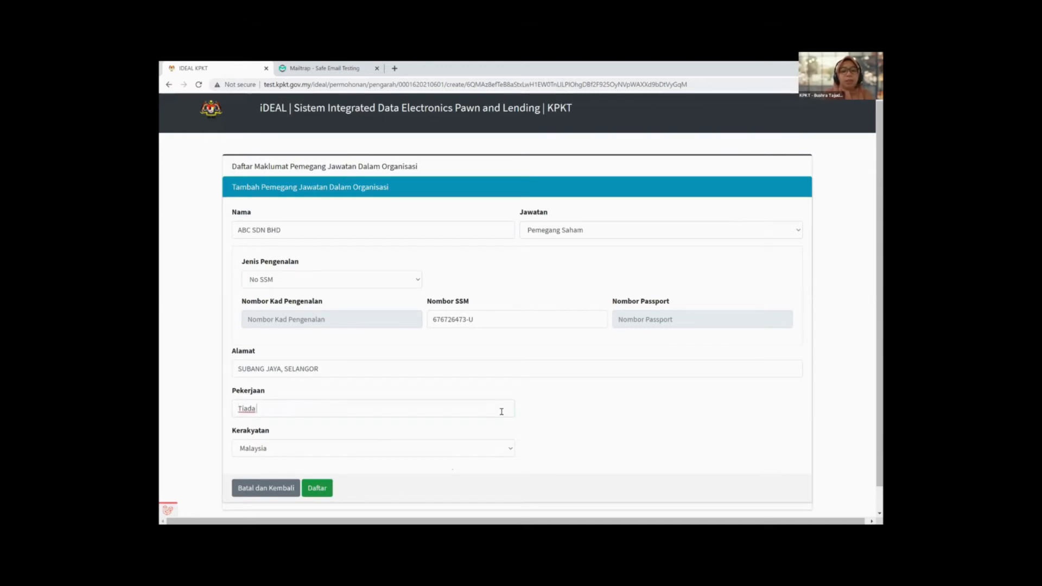
text( Maklumat)
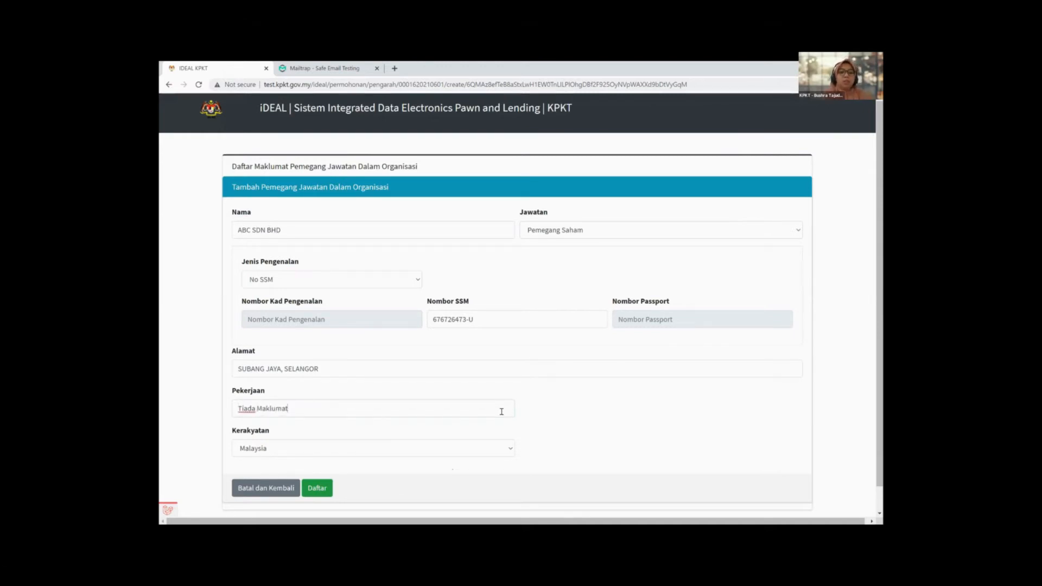
Step: Set Kerakyatan to Tiada Maklumat and save the shareholder with Daftar
click(496, 450)
scroll(488, 432, down, 20)
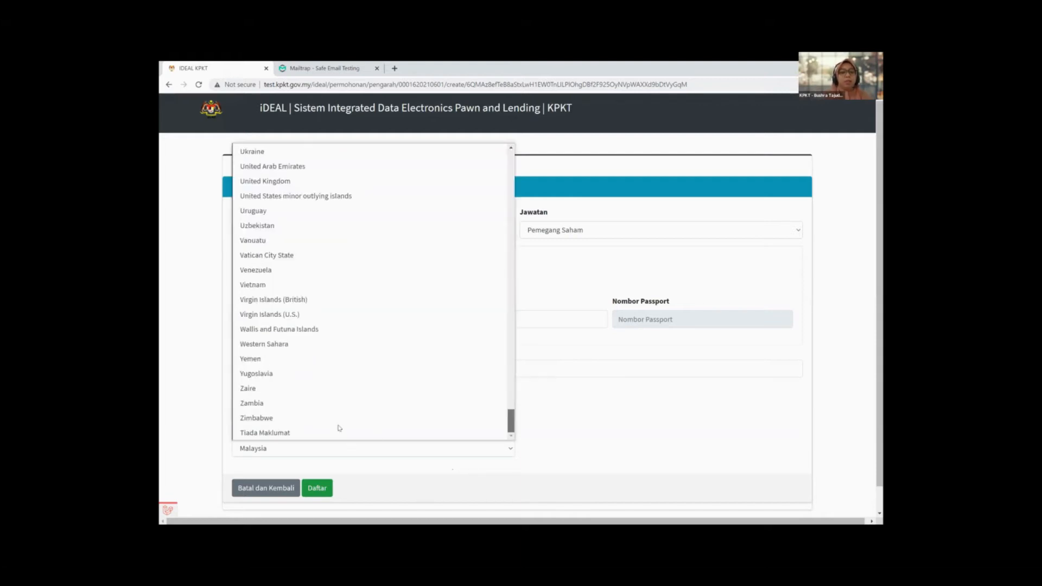
click(335, 438)
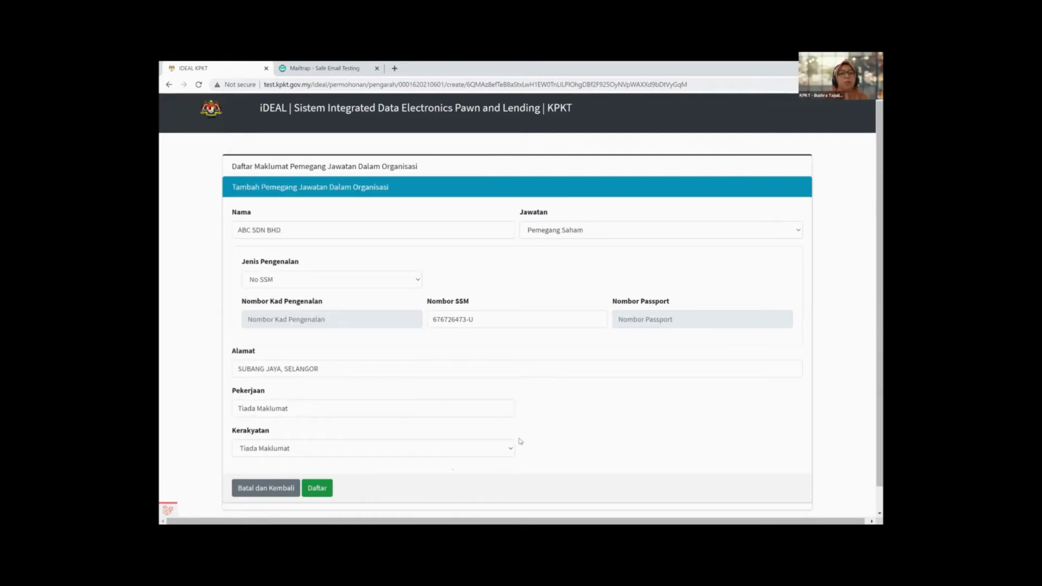
click(318, 489)
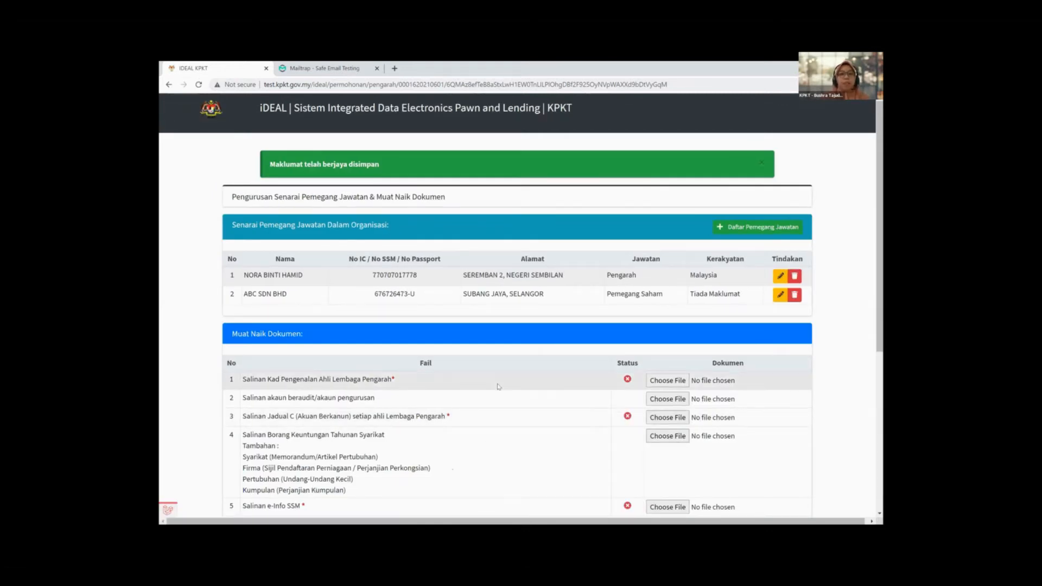
Step: Scroll down to the Muat Naik Dokumen upload table
scroll(251, 237, down, 1)
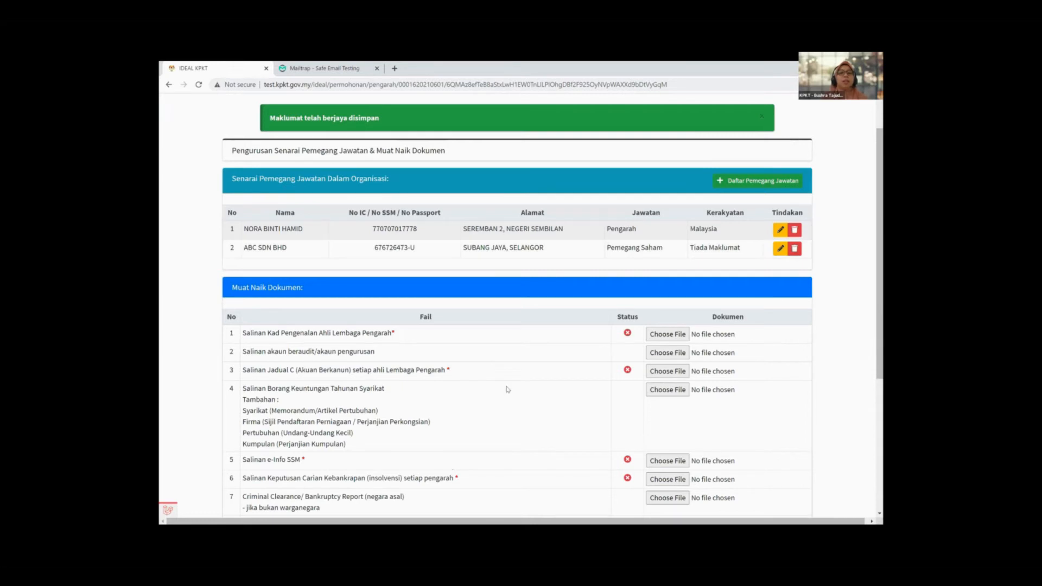
scroll(504, 387, down, 1)
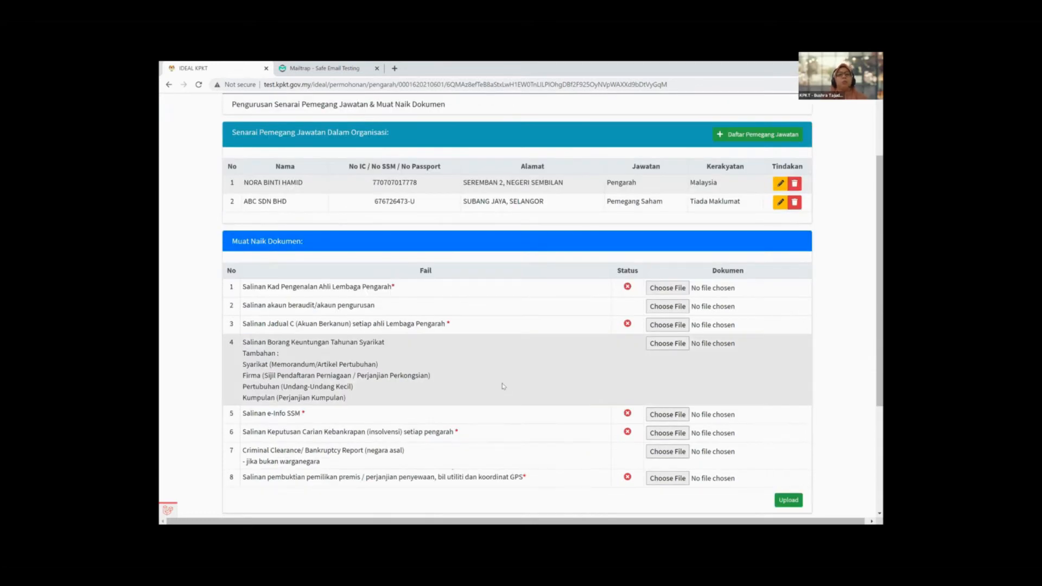
scroll(504, 386, down, 1)
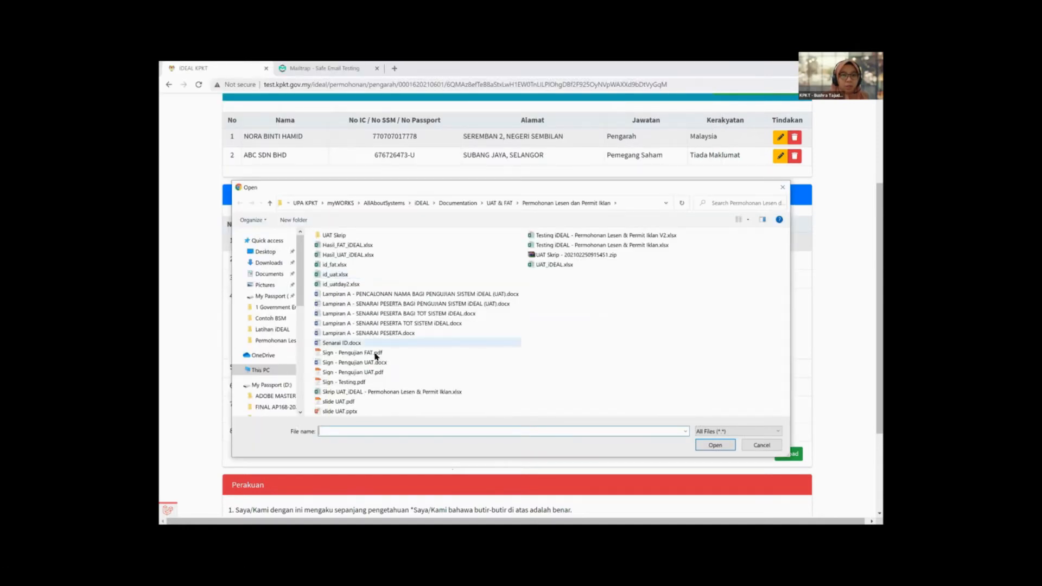
Step: Attach Sign - Pengujian FAT.pdf to row 1 and Sign - Pengujian UAT.pdf to row 3
click(378, 354)
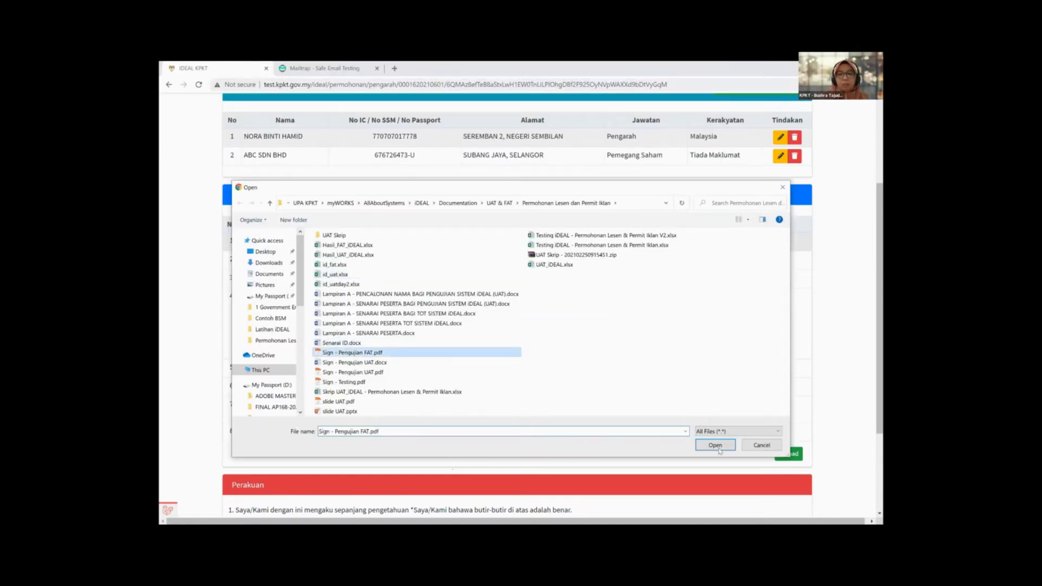
click(719, 449)
key(Return)
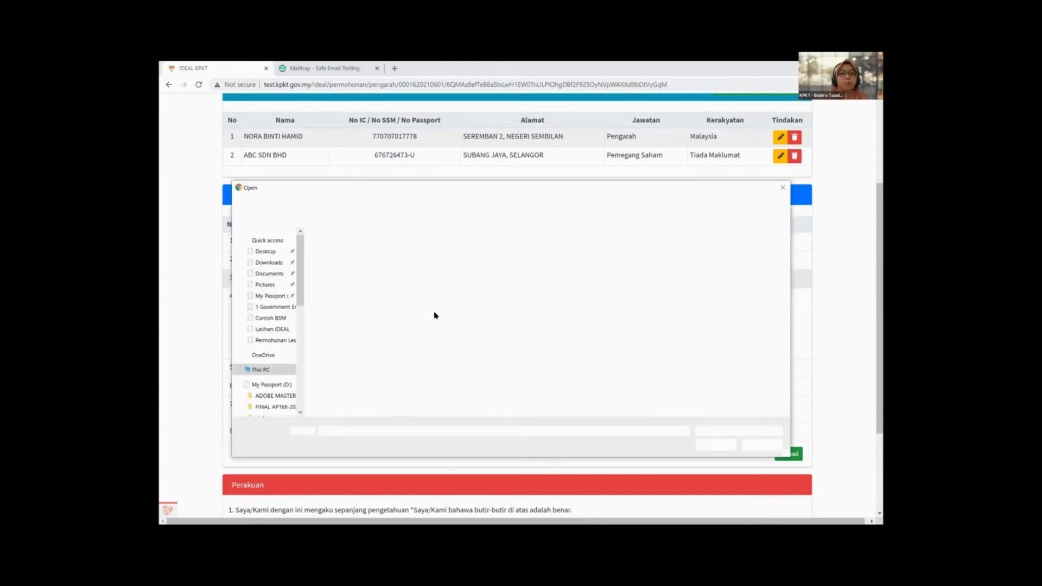
click(380, 373)
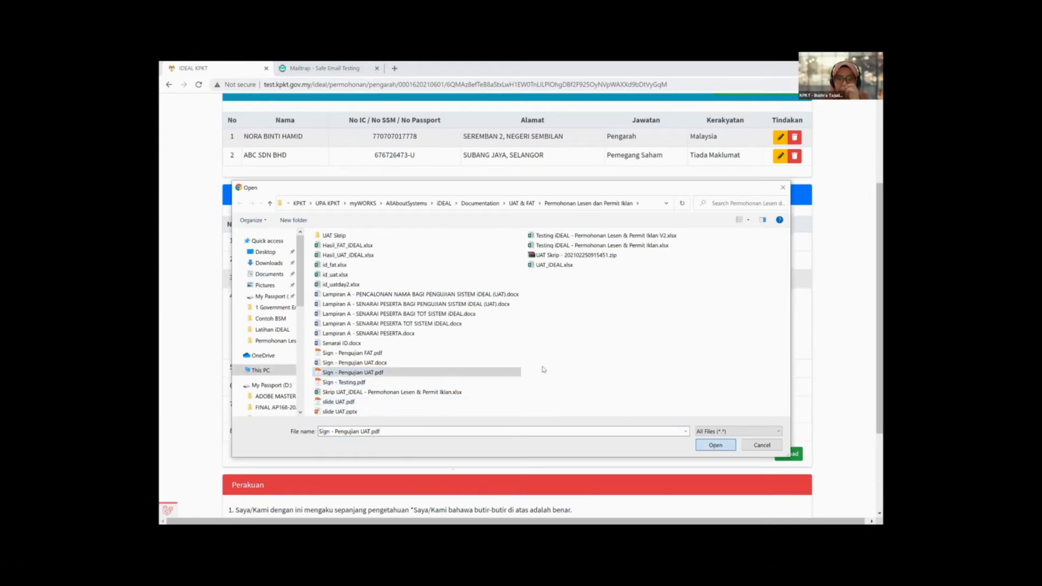
key(Return)
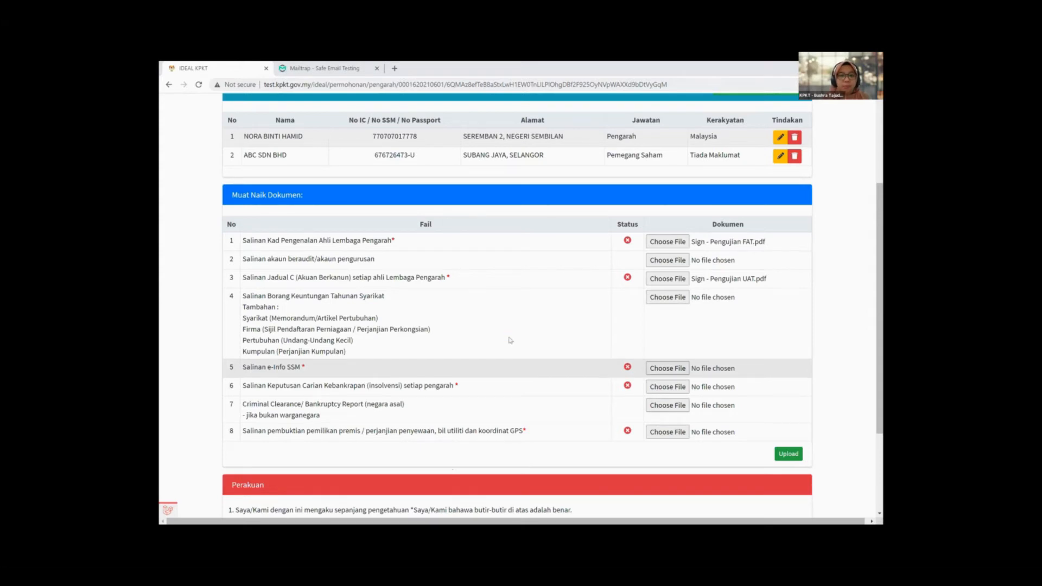
Step: Attach Sign - Testing.pdf to the e-Info SSM row 5
click(668, 368)
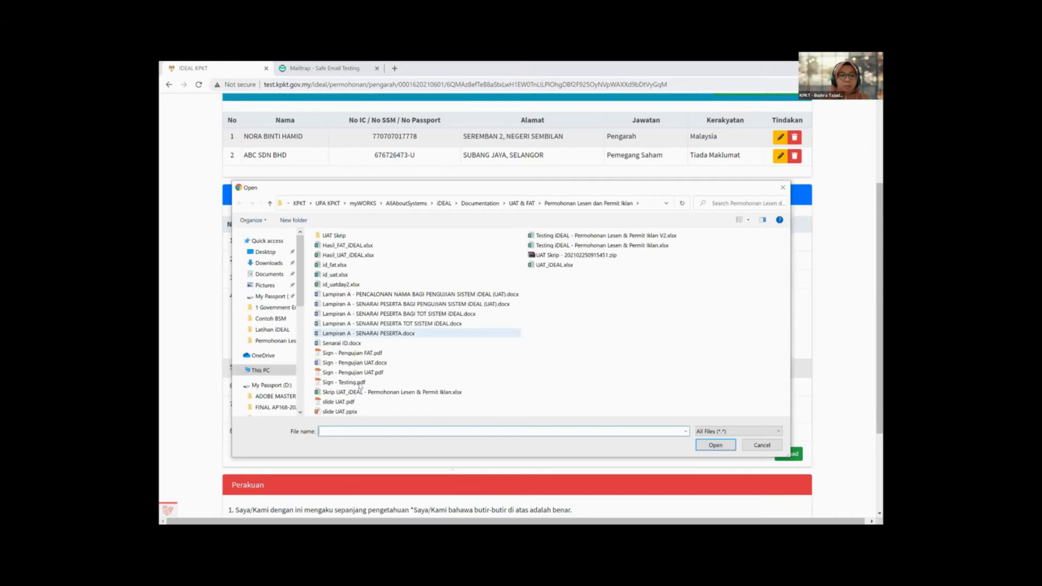
click(344, 382)
click(709, 446)
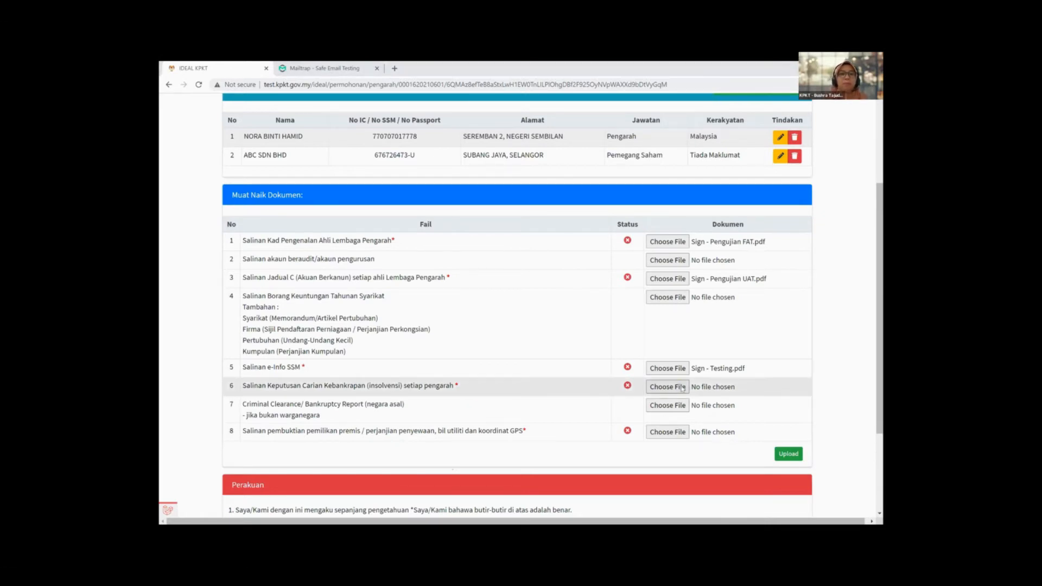
Step: Attach Sign - Pengujian FAT.pdf to row 6, the bankruptcy search copy
click(668, 387)
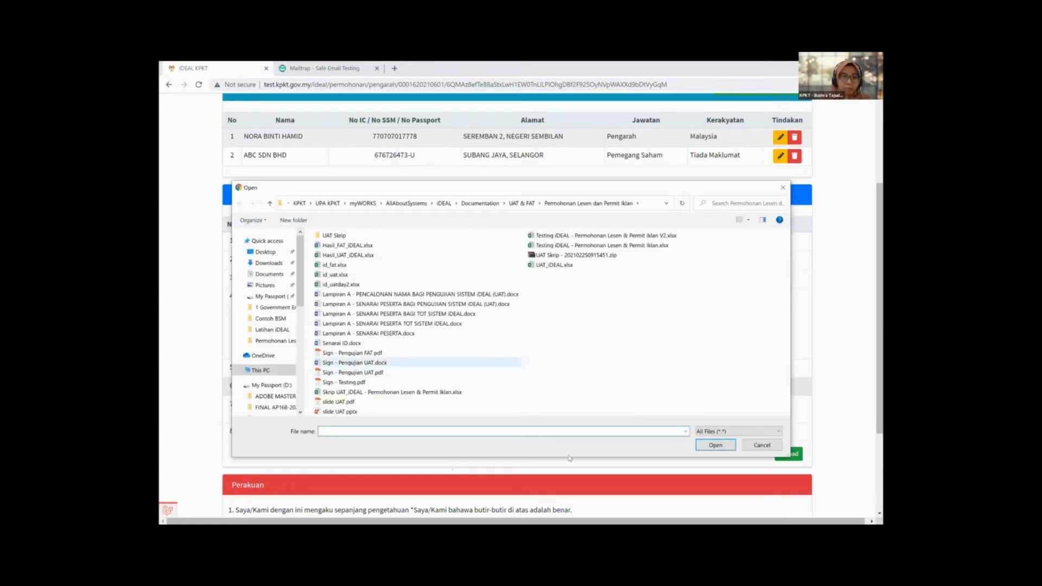
click(352, 353)
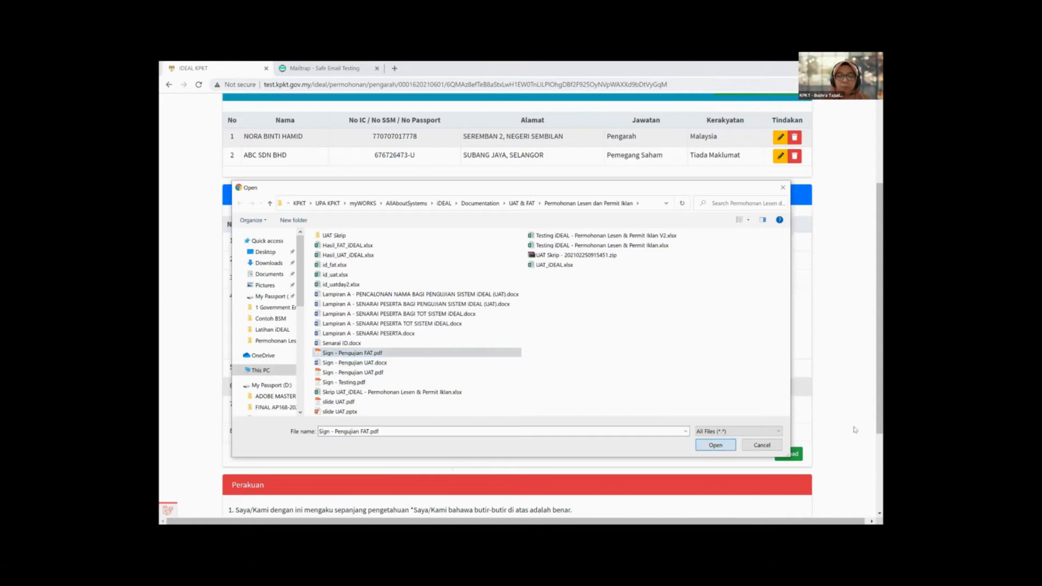
key(Return)
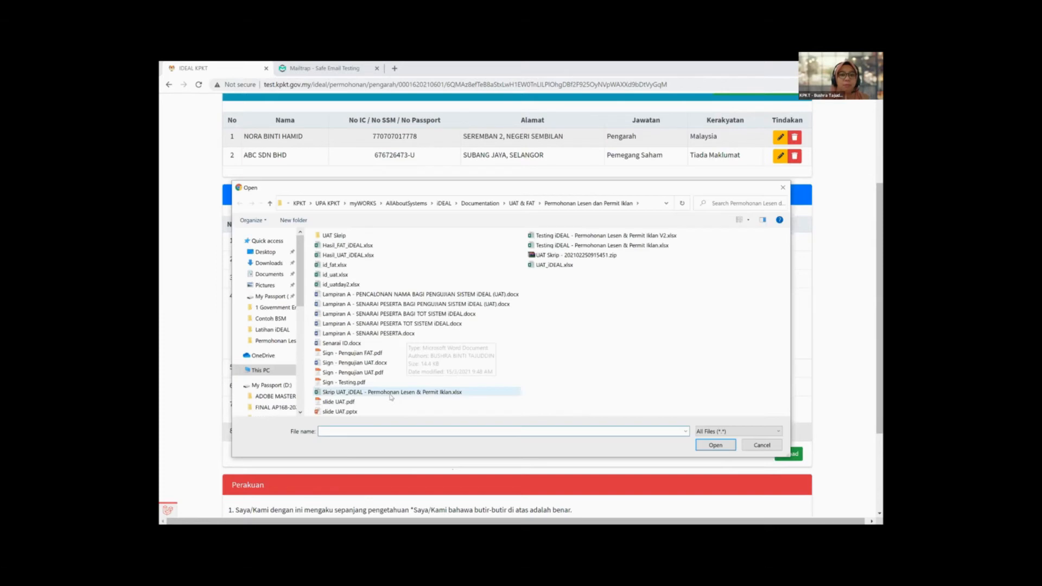
Step: Attach Sign - Testing.pdf to row 8, the premises proof
click(365, 356)
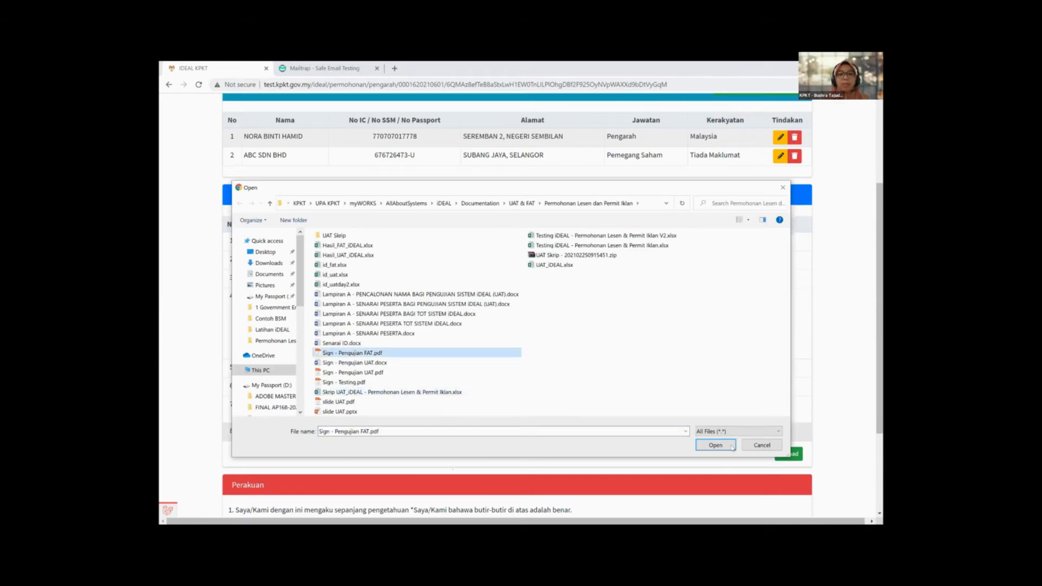
click(344, 382)
click(731, 448)
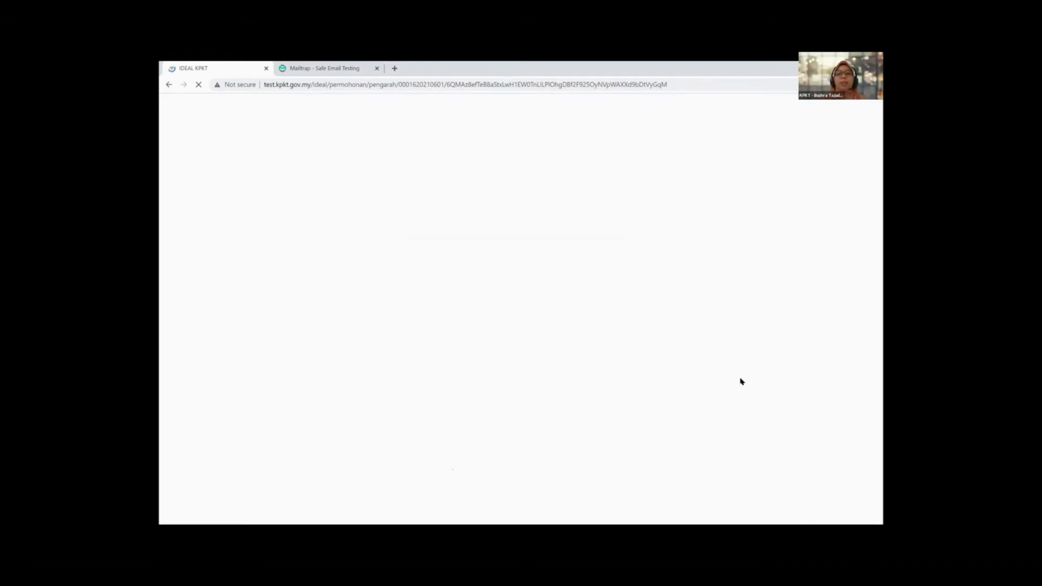
Step: Scroll down to confirm Download buttons for uploaded items 1, 3, 5, 6 and 8
scroll(650, 290, down, 2)
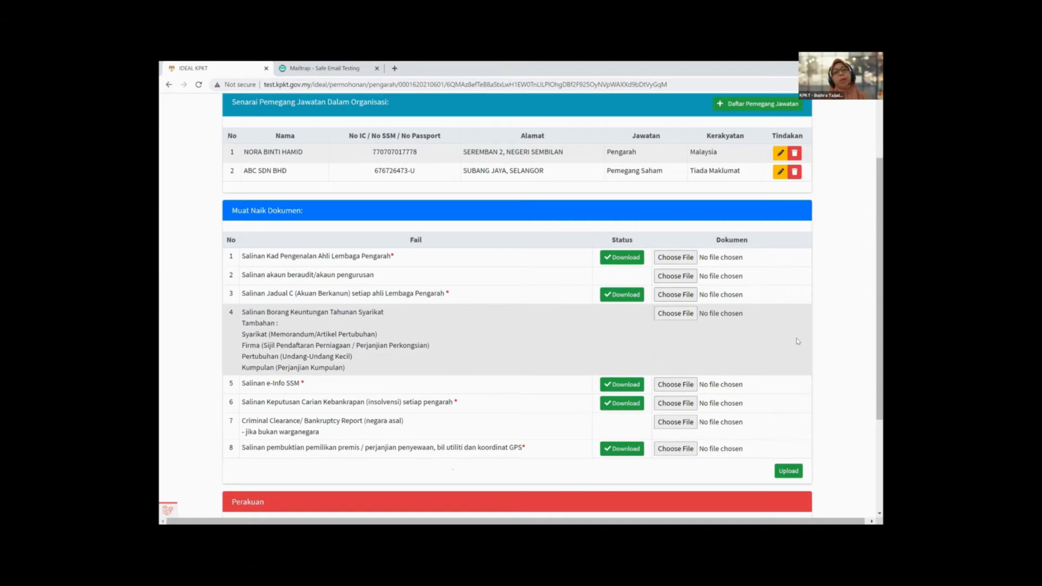
Step: Tick the Perakuan statement 'Saya faham dan bersetuju dengan kenyataan di atas'
scroll(798, 341, down, 2)
scroll(798, 341, down, 1)
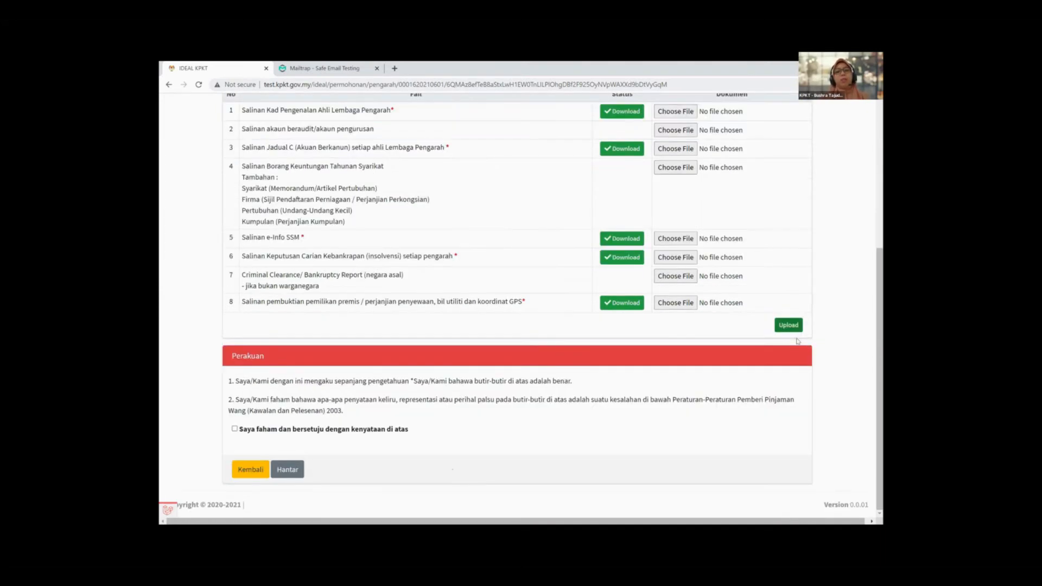
scroll(798, 341, up, 4)
scroll(796, 342, down, 1)
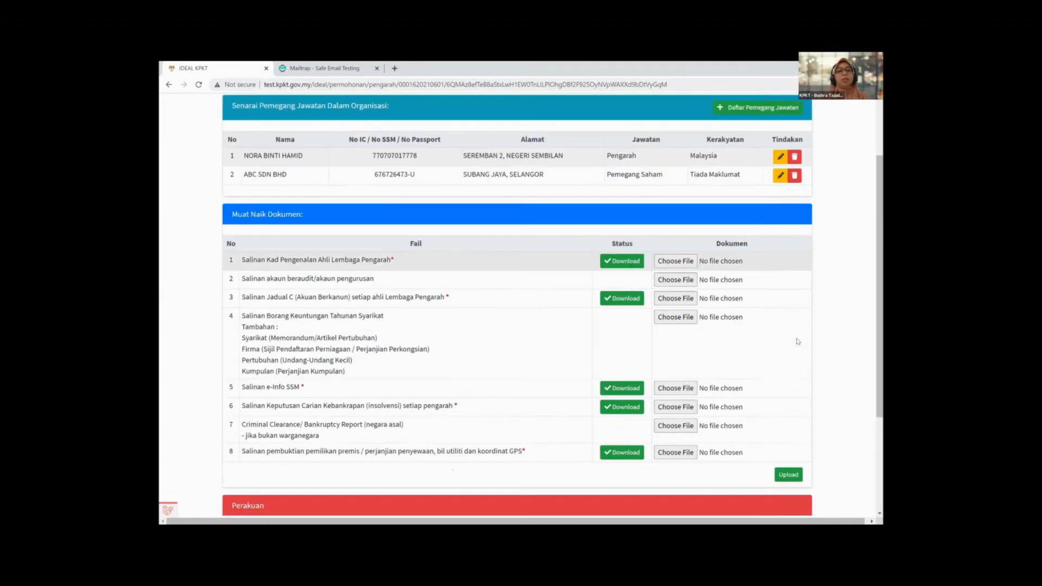
scroll(623, 397, down, 3)
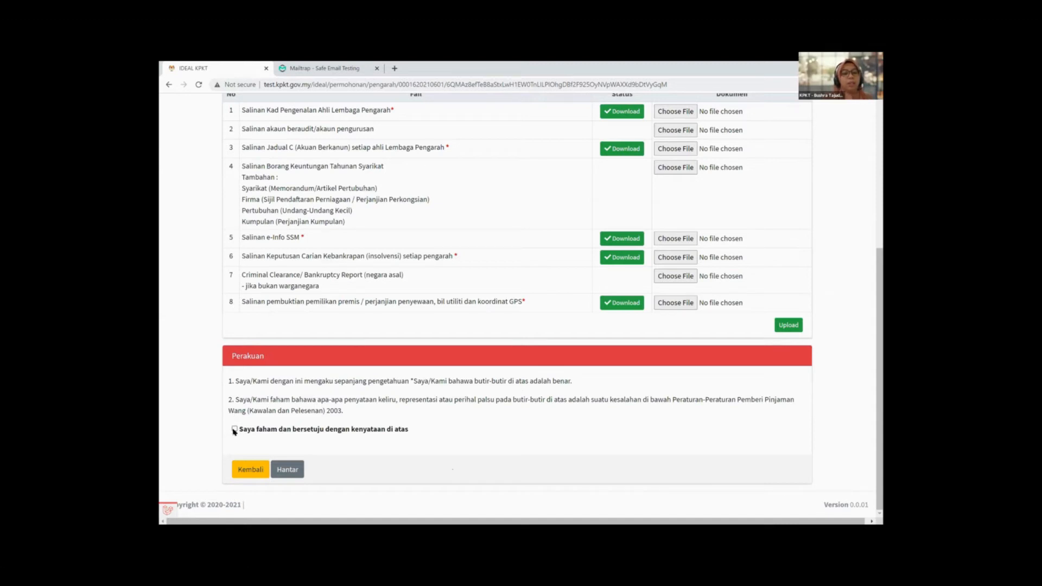
key(space)
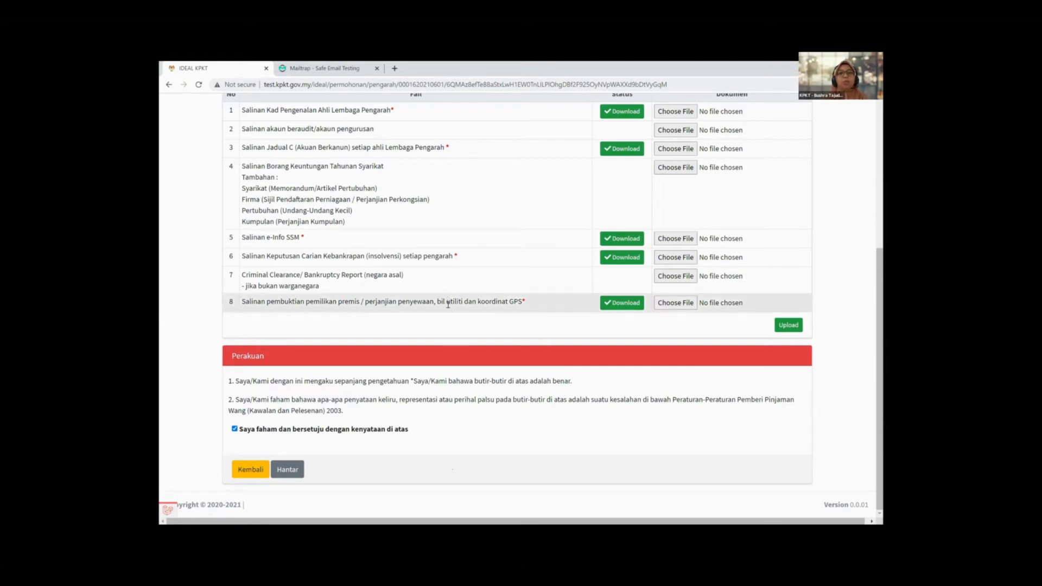
Step: Submit the licence application with Hantar
scroll(448, 301, up, 1)
scroll(449, 318, down, 1)
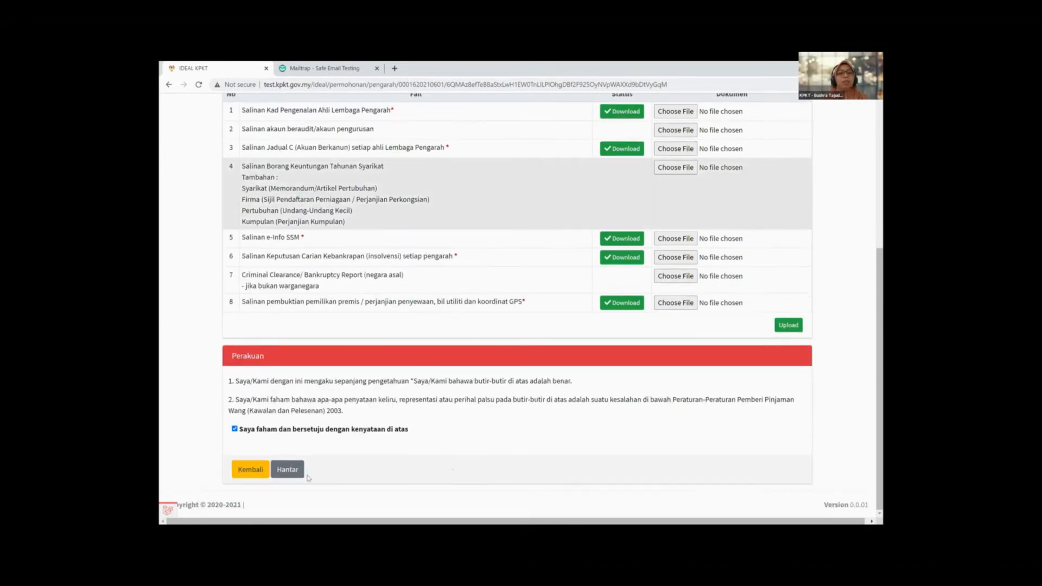
click(278, 473)
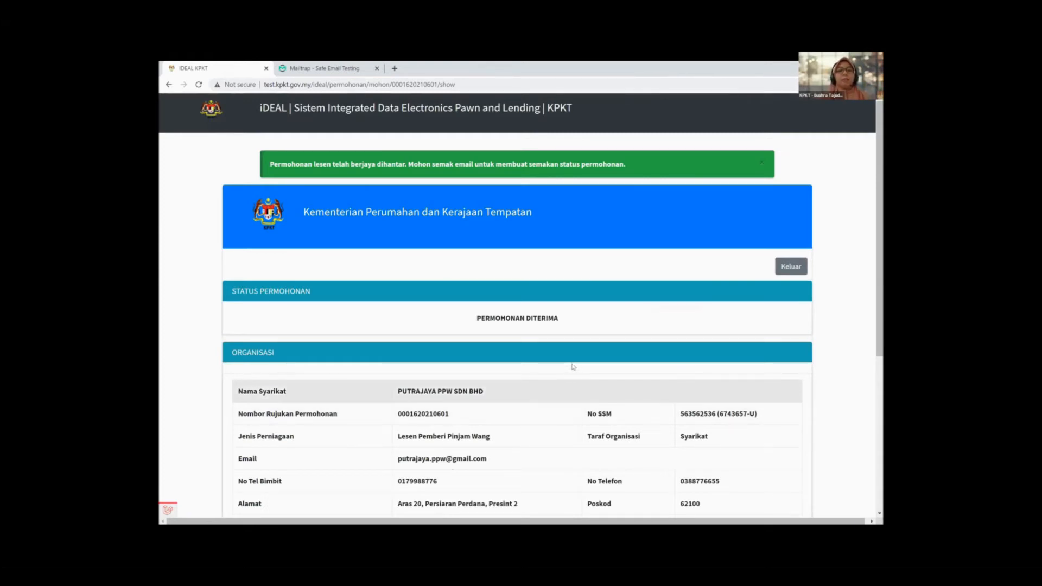
Step: Review the PERMOHONAN DITERIMA application summary, then switch to the Mailtrap inbox
scroll(573, 369, down, 1)
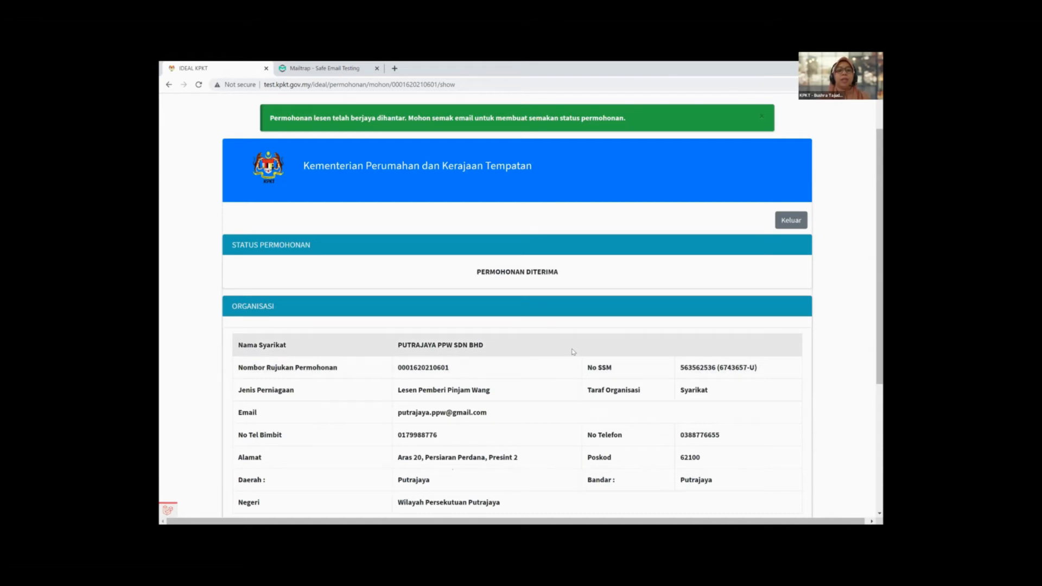
scroll(573, 352, down, 3)
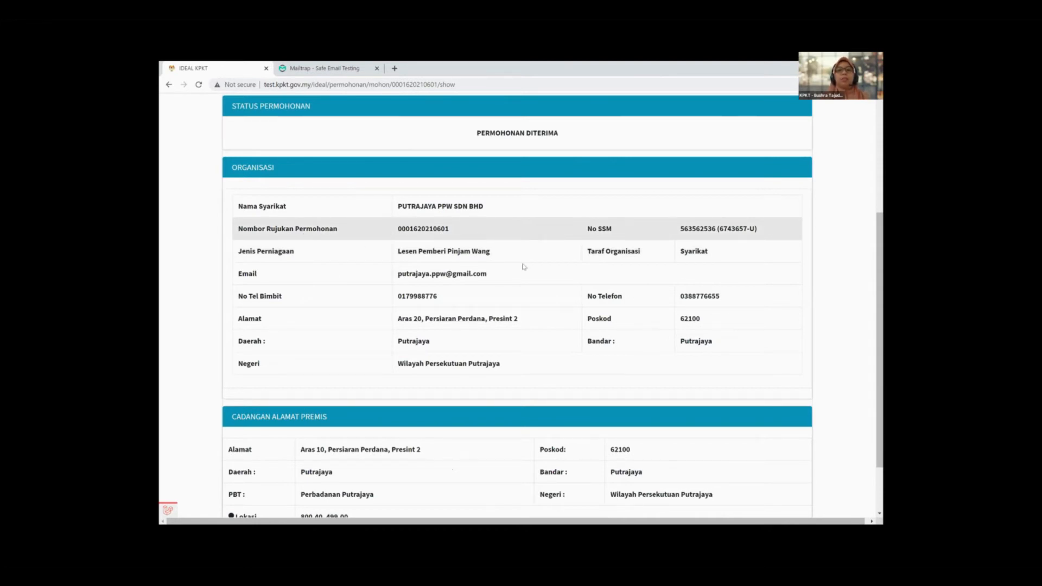
scroll(523, 266, down, 2)
scroll(523, 266, up, 5)
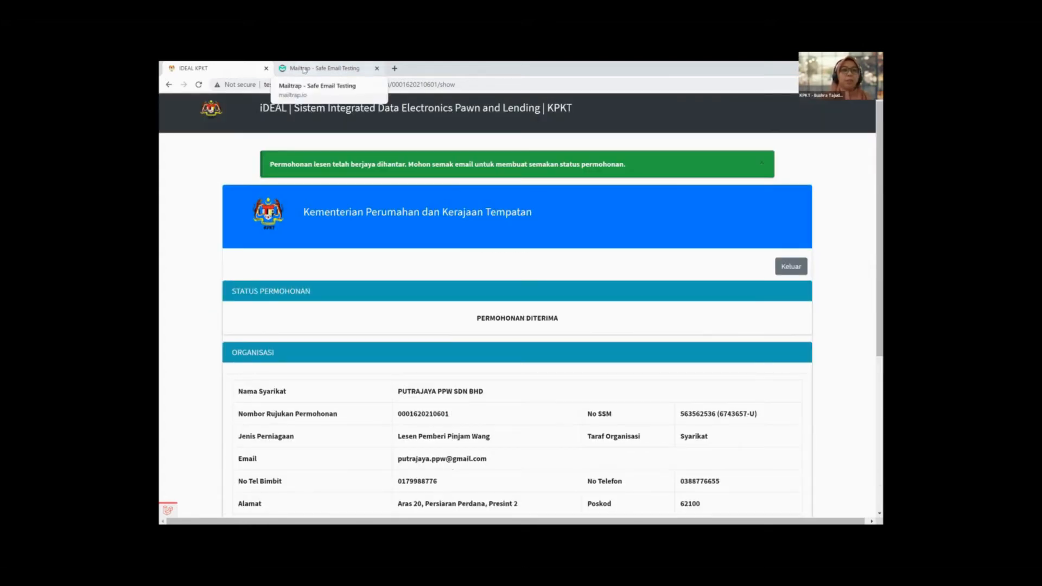
click(324, 68)
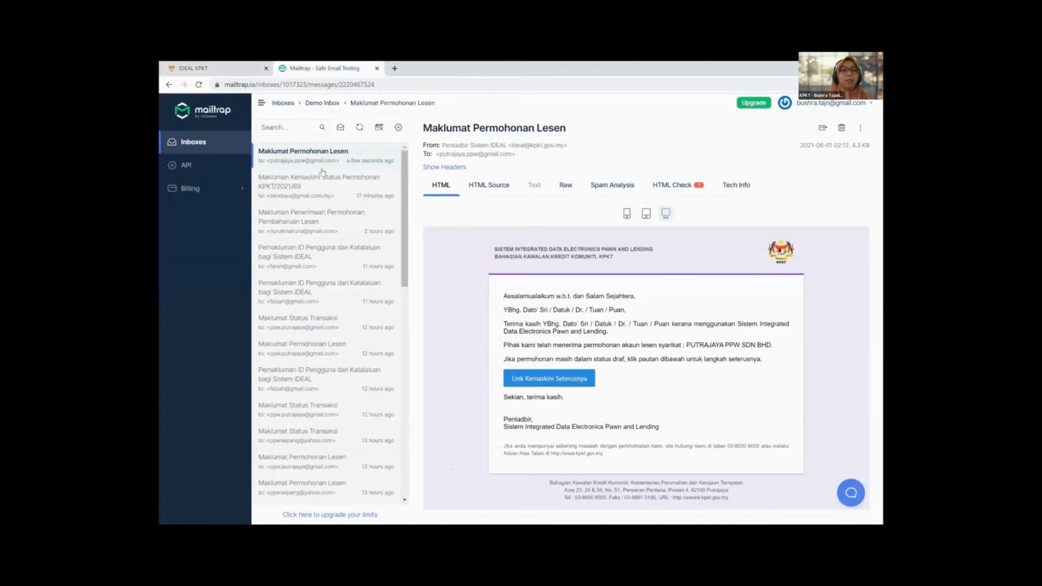
Step: Read the newest 'Maklumat Status Transaksi' email, then return to the iDEAL KPKT status page
click(298, 158)
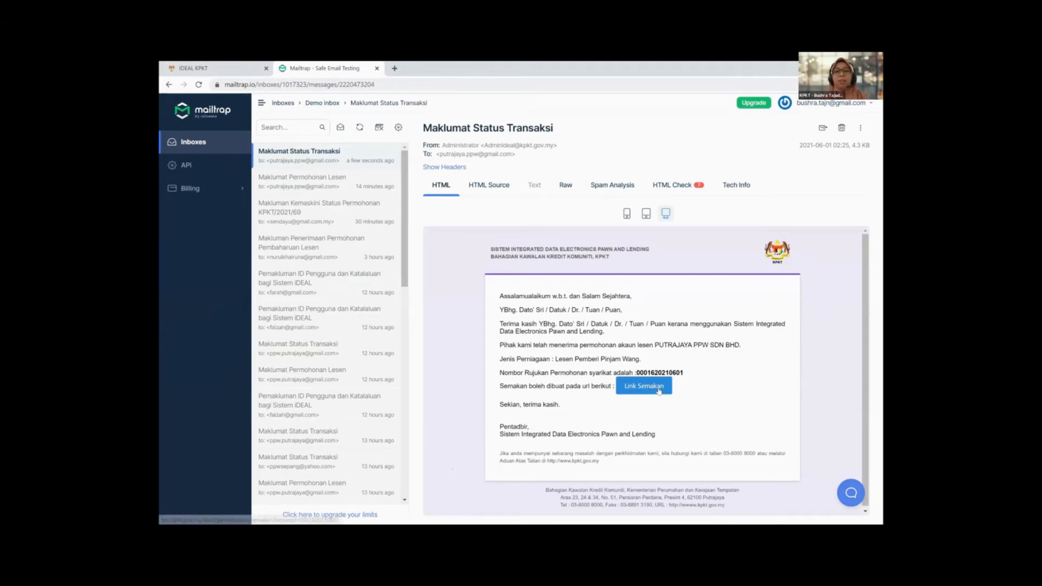
key(ctrl+shift+Tab)
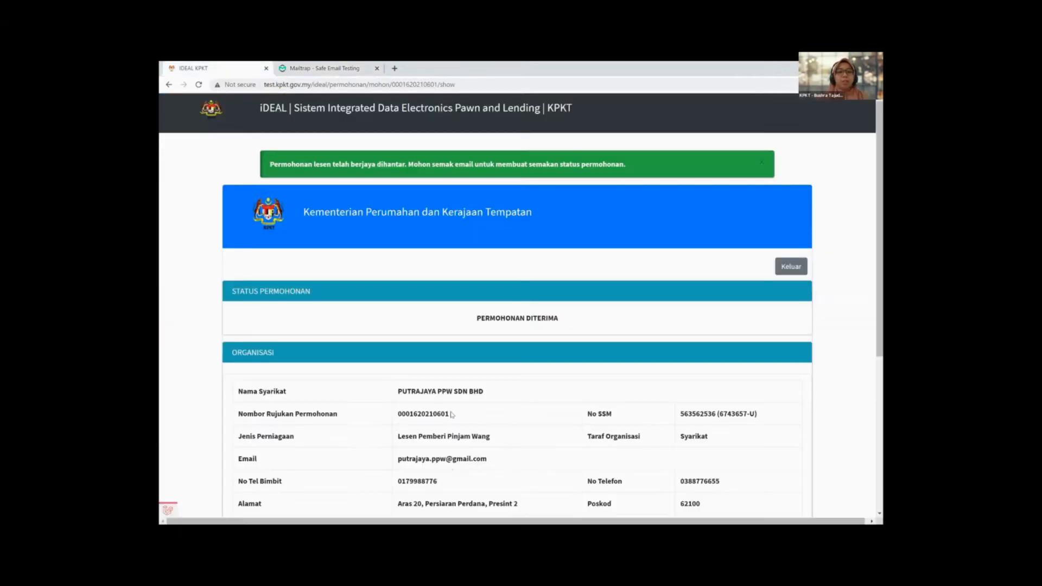
Step: Copy the Nombor Rujukan Permohonan value and log out of the status page with Keluar
double_click(450, 414)
key(ctrl+c)
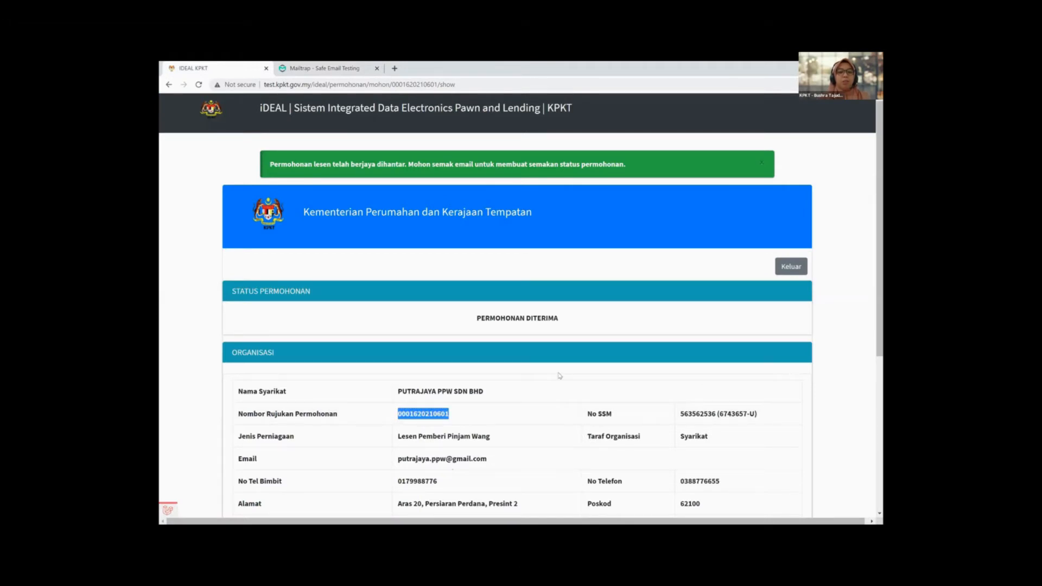
click(788, 267)
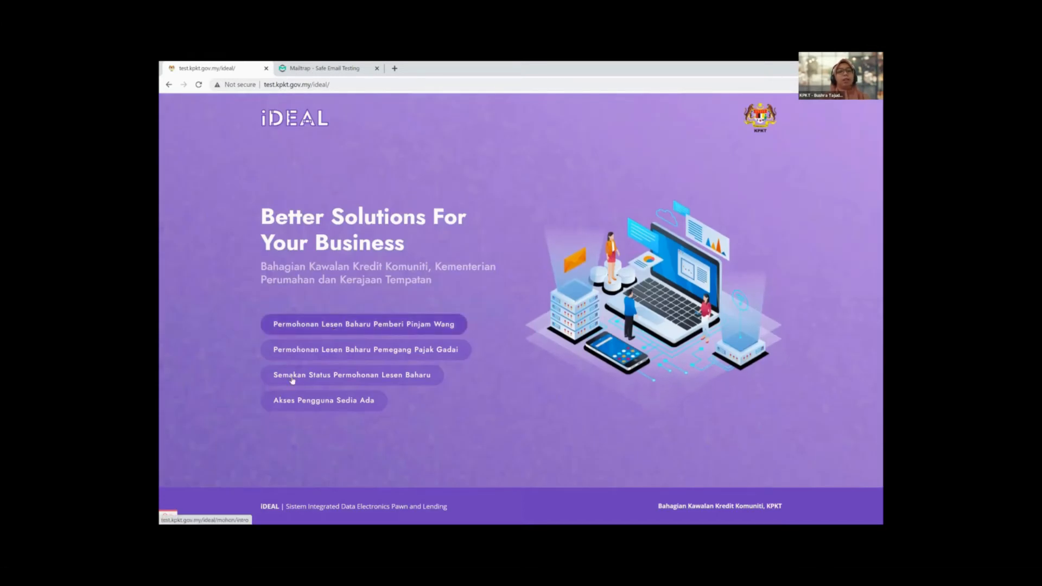
Step: In Semakan Status Permohonan Lesen Baharu, search by the pasted reference number
click(499, 371)
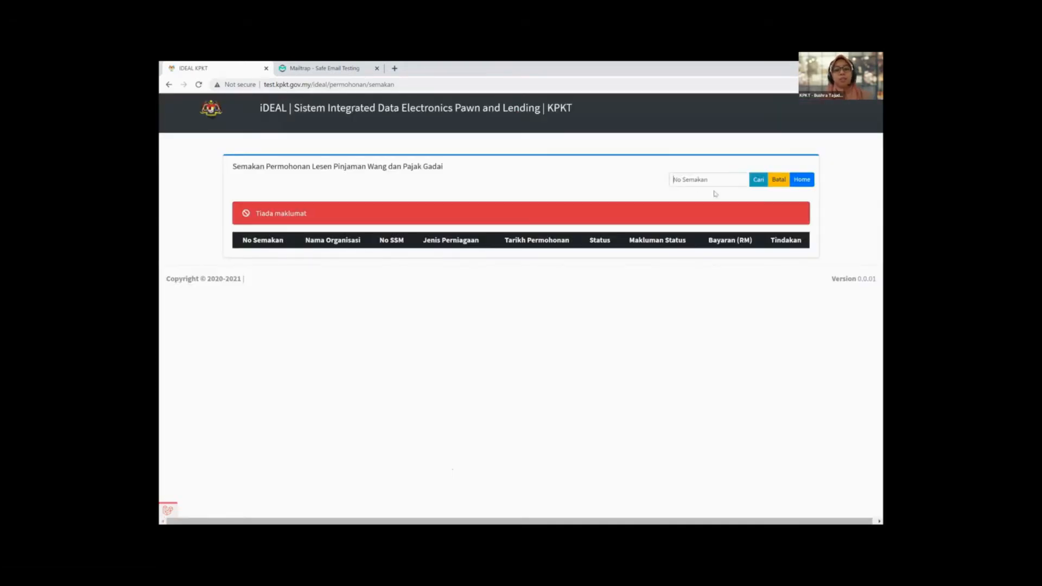
key(ctrl+v)
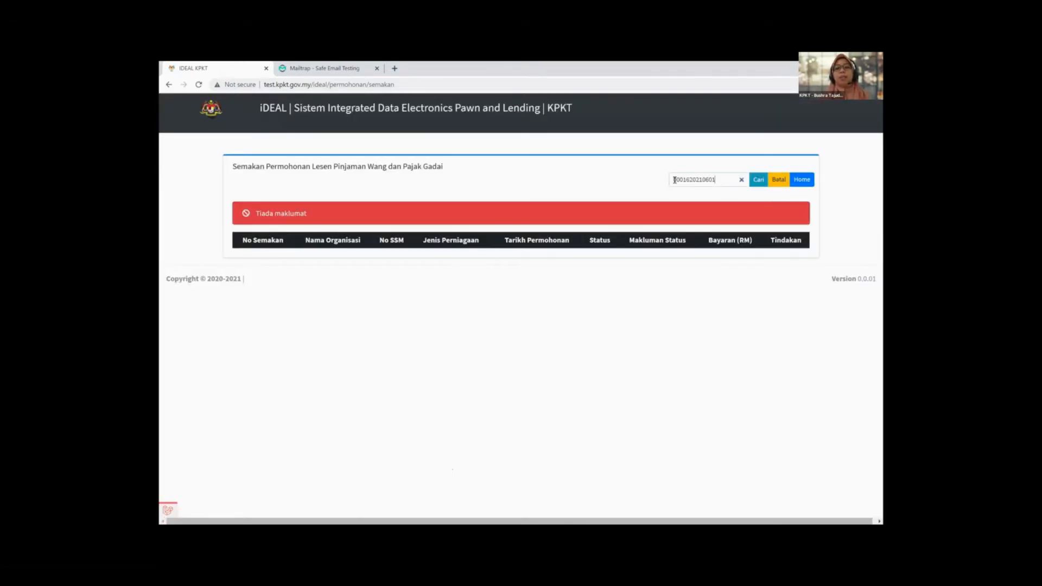
click(759, 180)
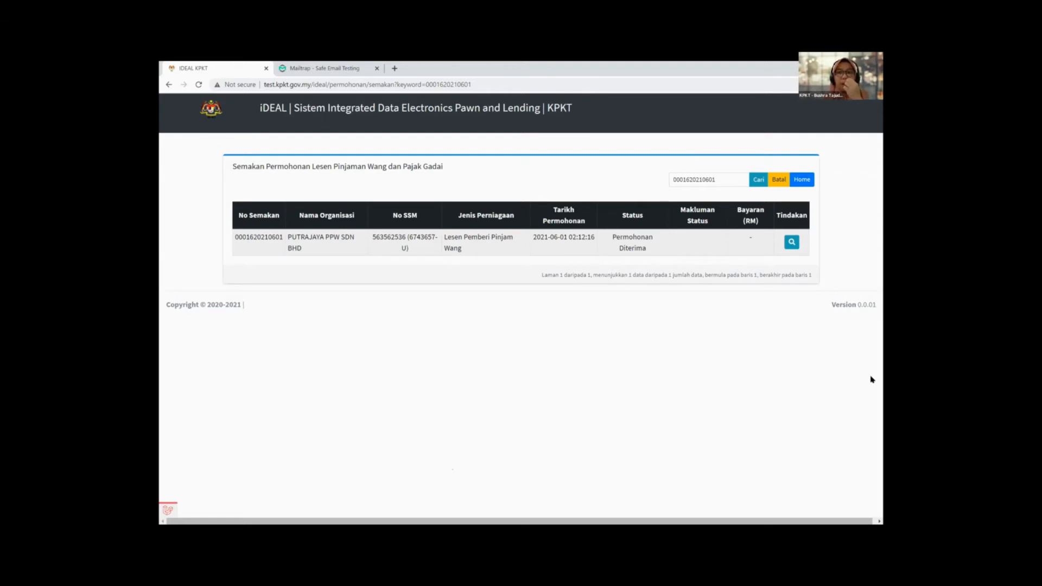
Step: Rerun the Cari search until the status shows Sedang Proses
click(758, 182)
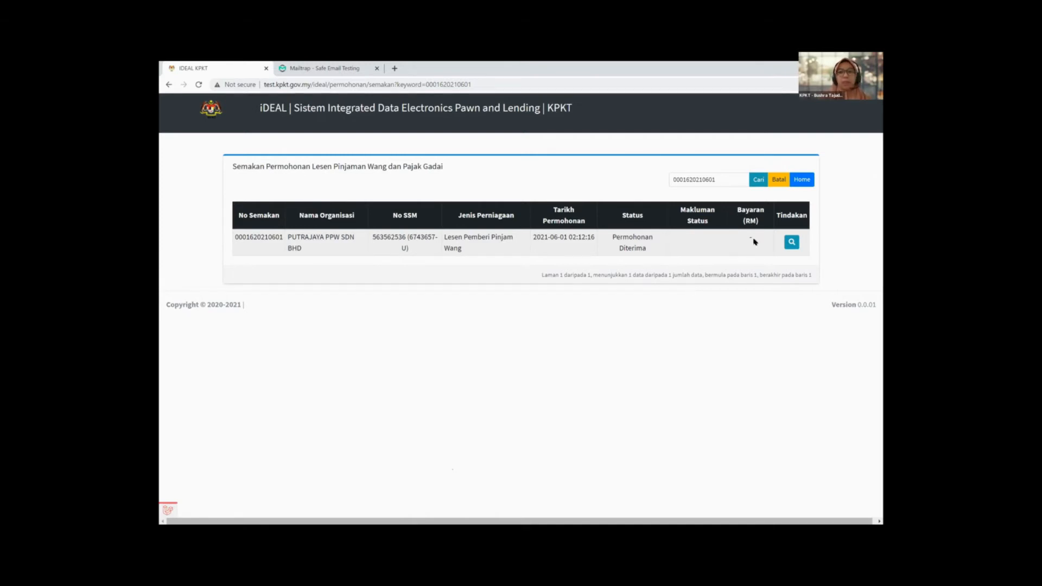
click(759, 180)
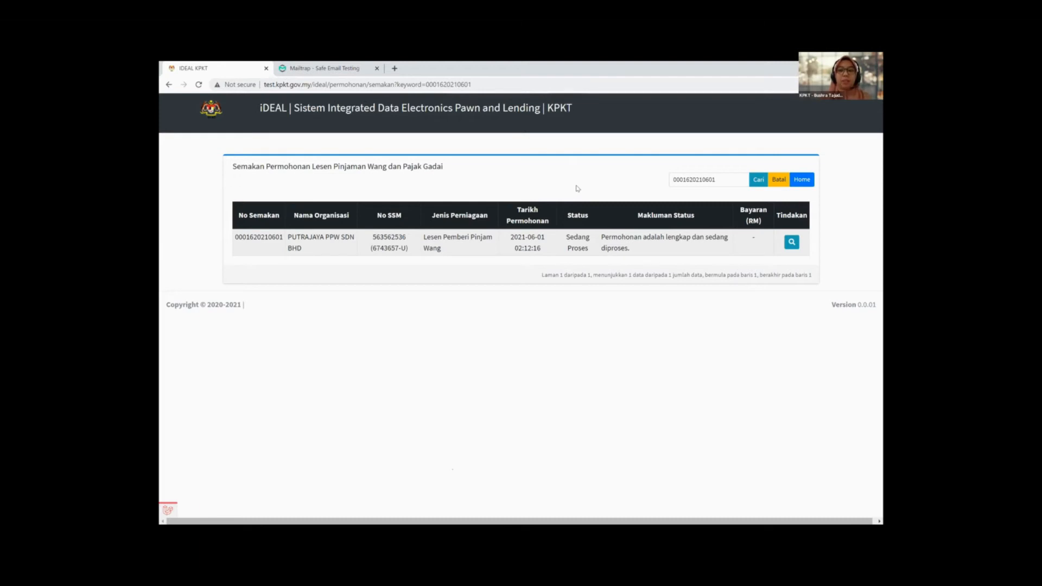
click(757, 180)
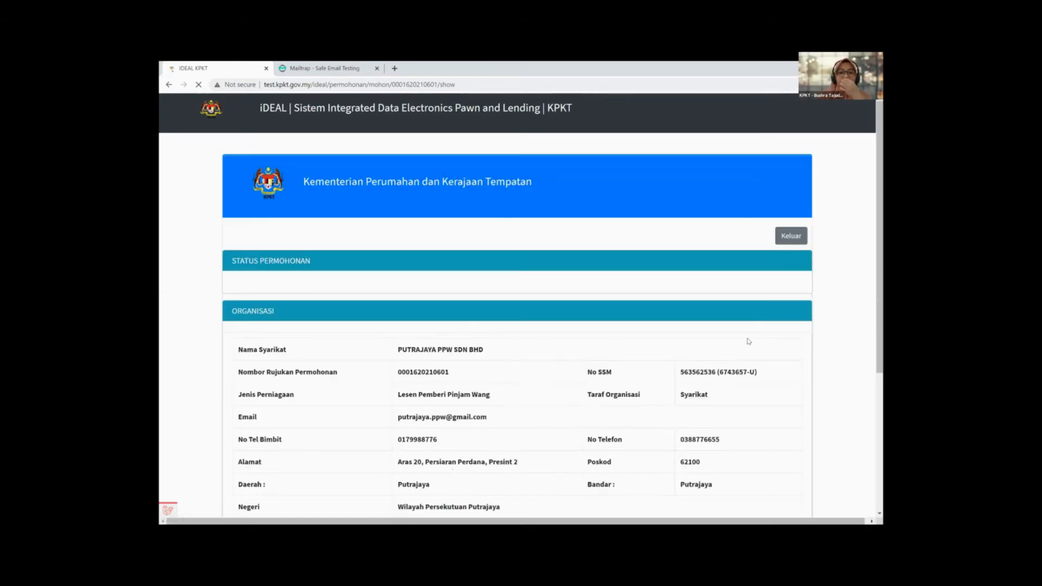
Step: Scroll through the organisation and premises details, then exit with Keluar
scroll(742, 346, down, 1)
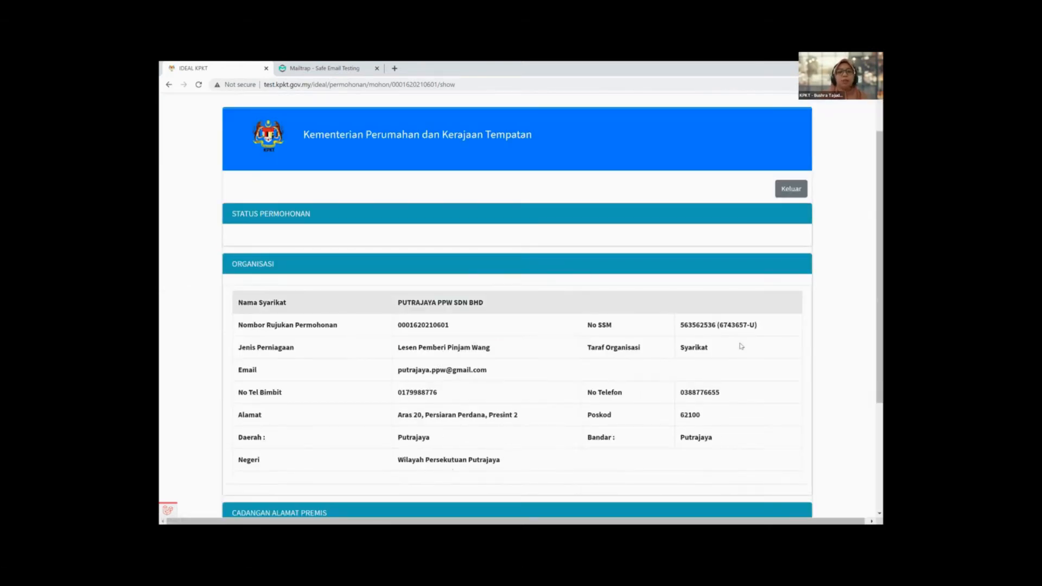
scroll(741, 345, down, 1)
scroll(738, 342, down, 3)
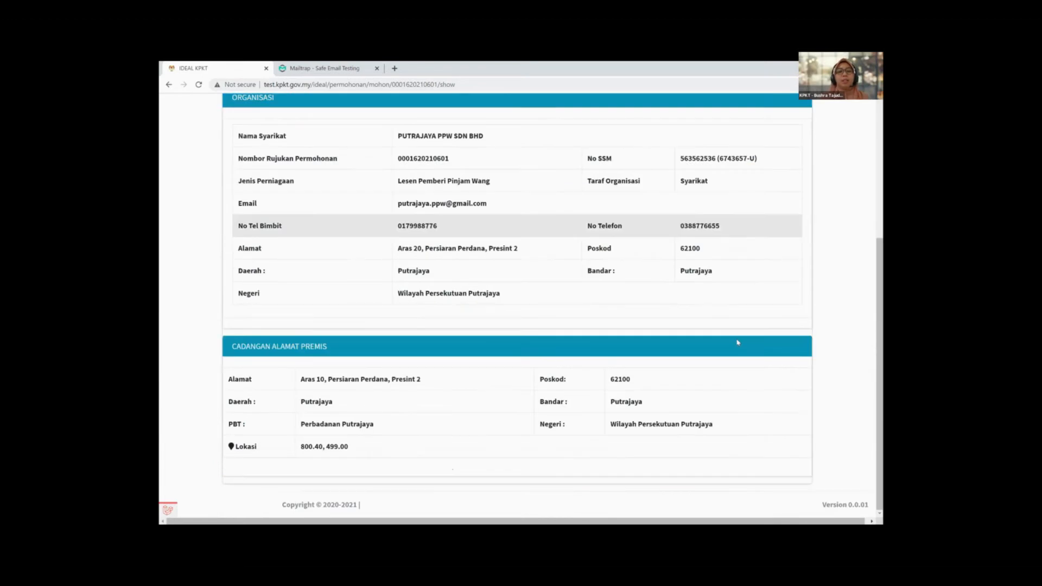
scroll(738, 342, up, 1)
scroll(462, 327, up, 5)
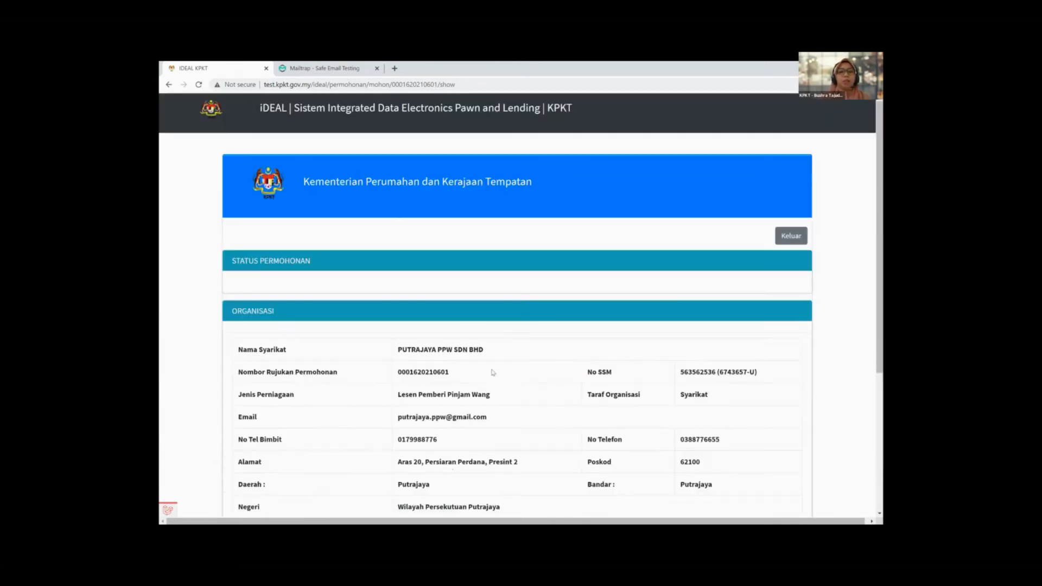
click(792, 239)
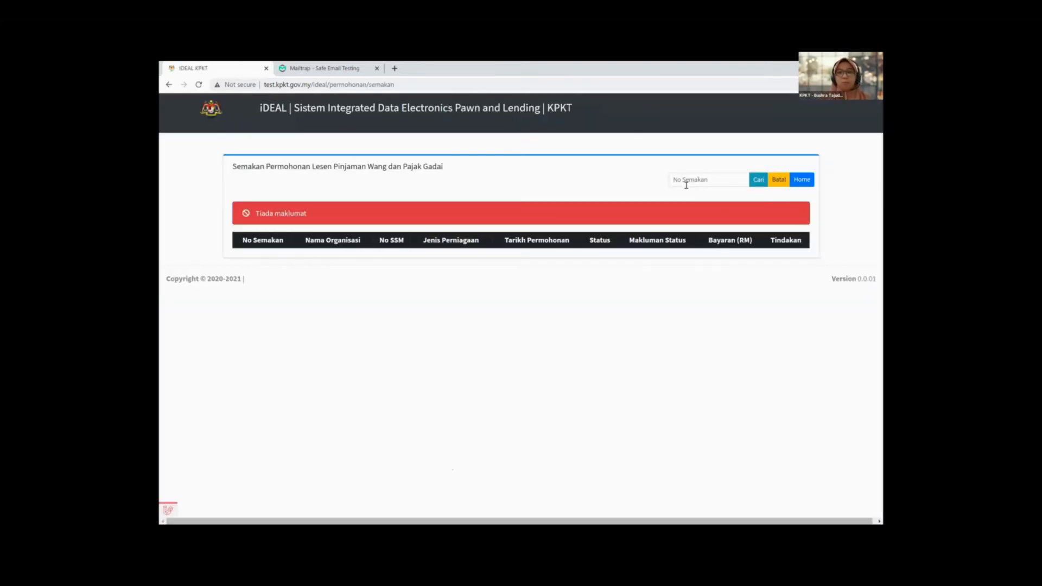
Step: Search the pasted reference number repeatedly until status reads Lulus with RM 2000.00 payable
click(702, 183)
key(ctrl+v)
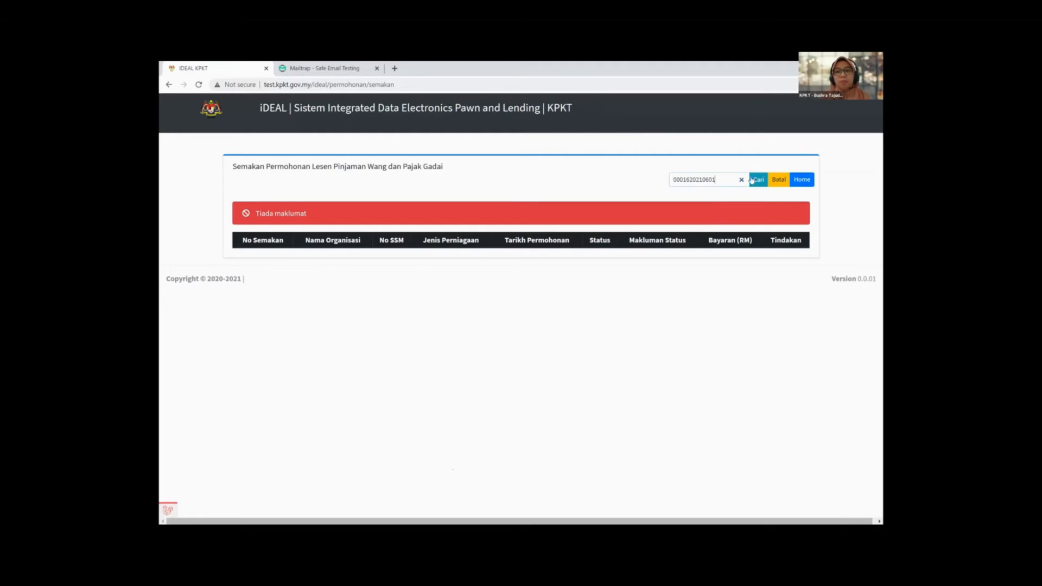
click(759, 181)
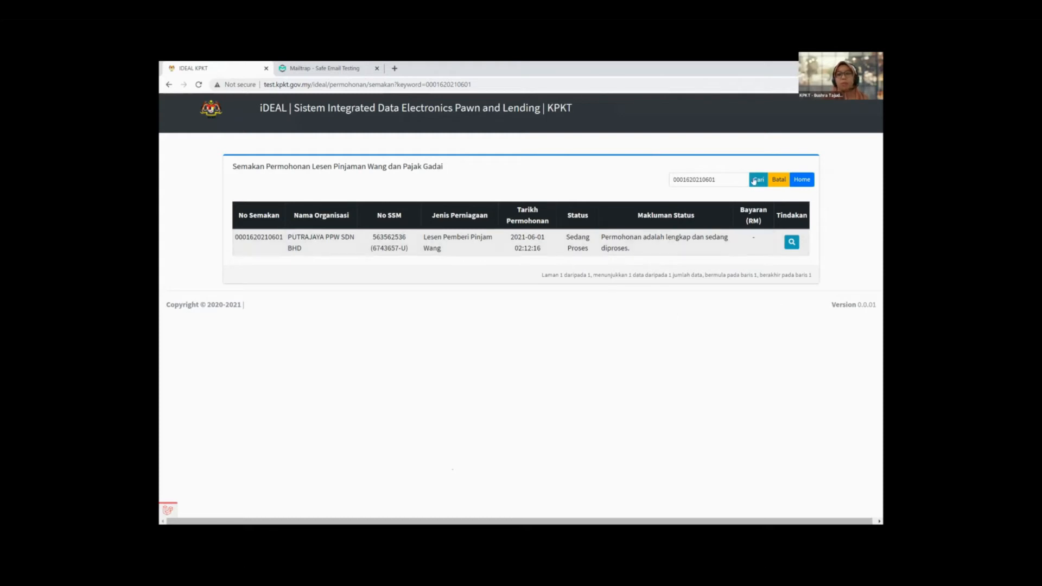
click(765, 181)
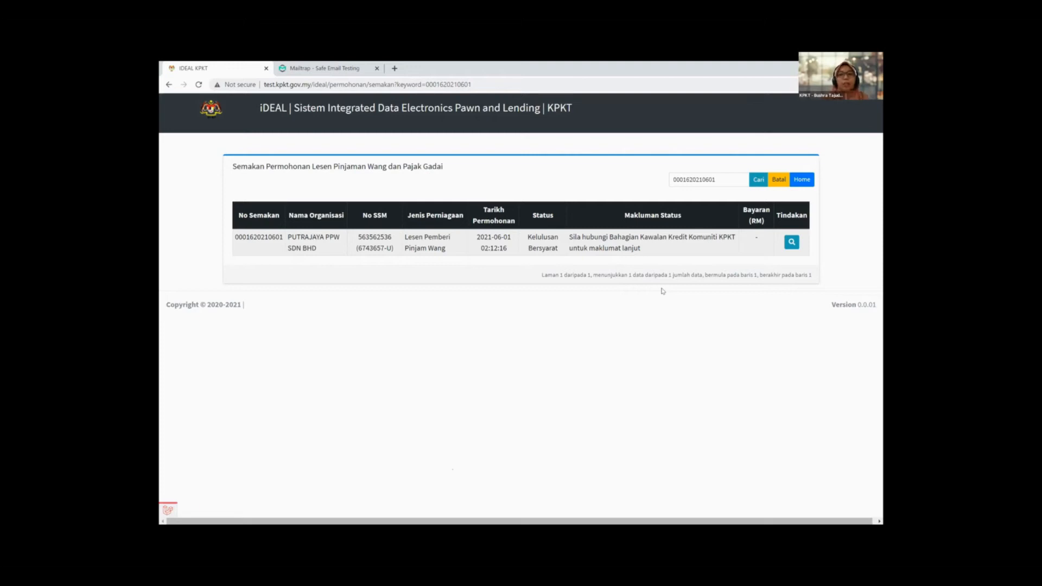
click(757, 181)
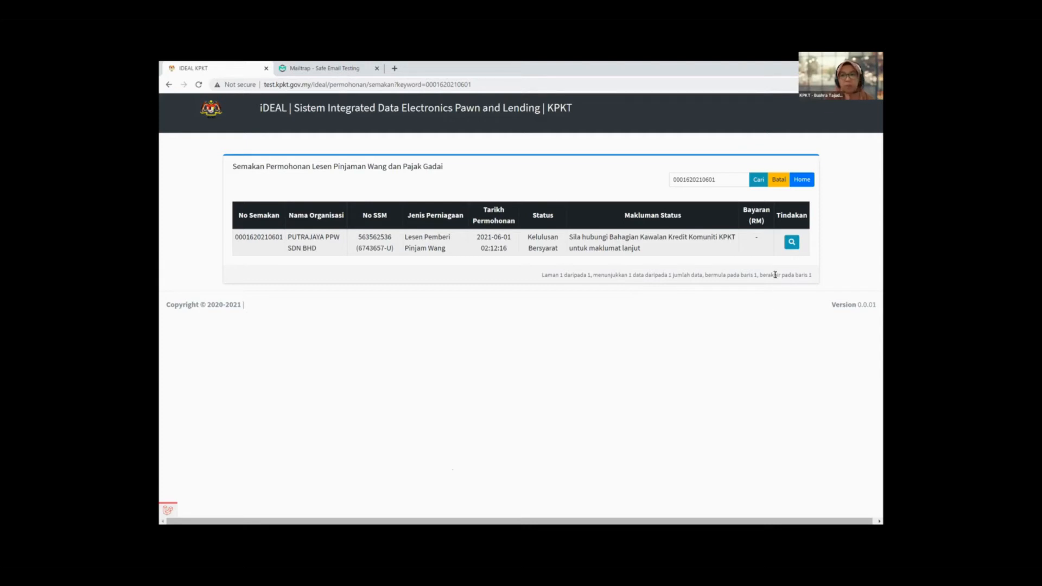
click(758, 181)
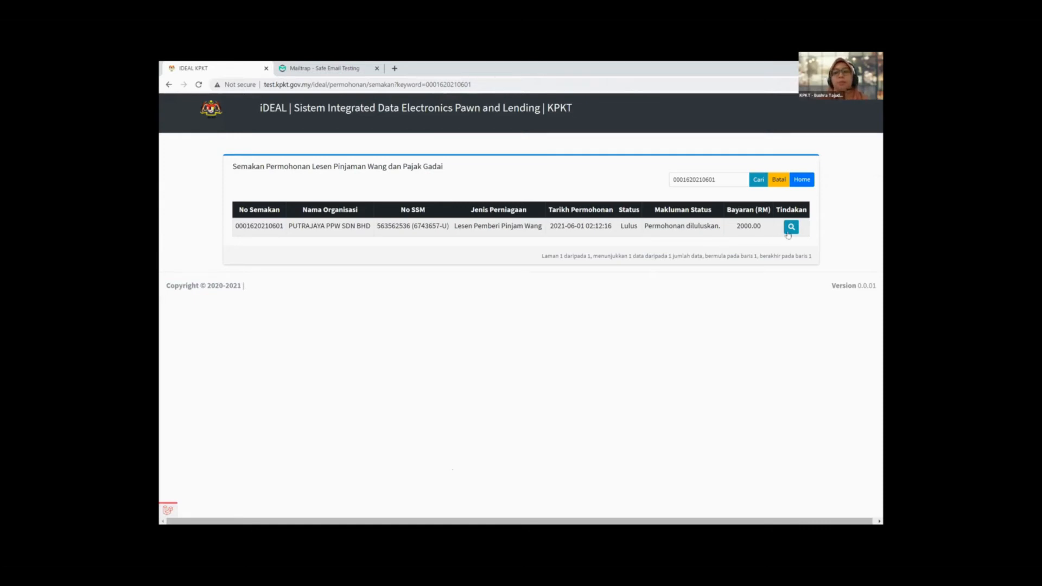
Step: Re-run the Cari status search until it shows Bayaran Diterima with 2000.00 paid
click(759, 183)
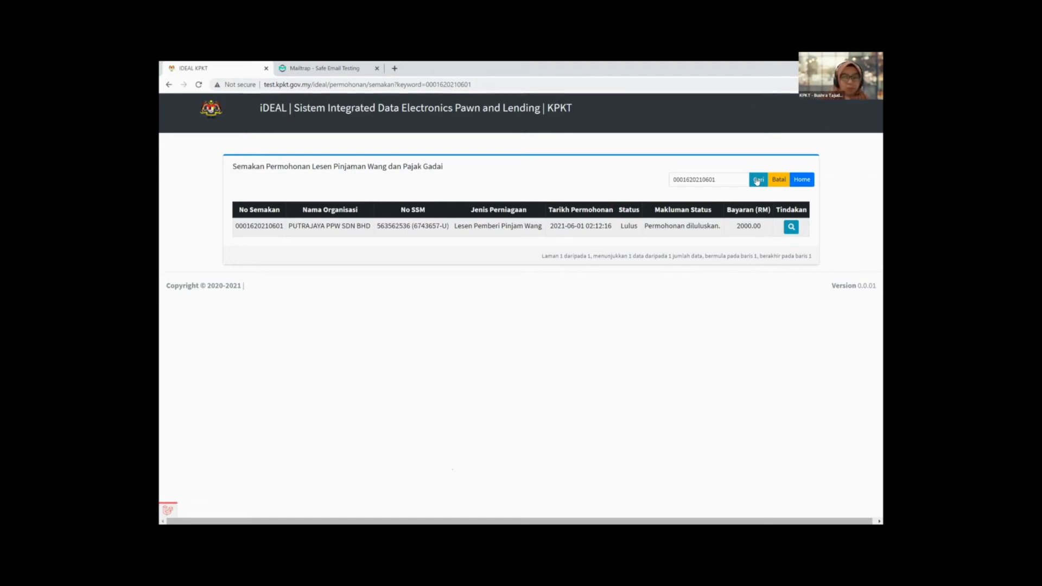
click(763, 184)
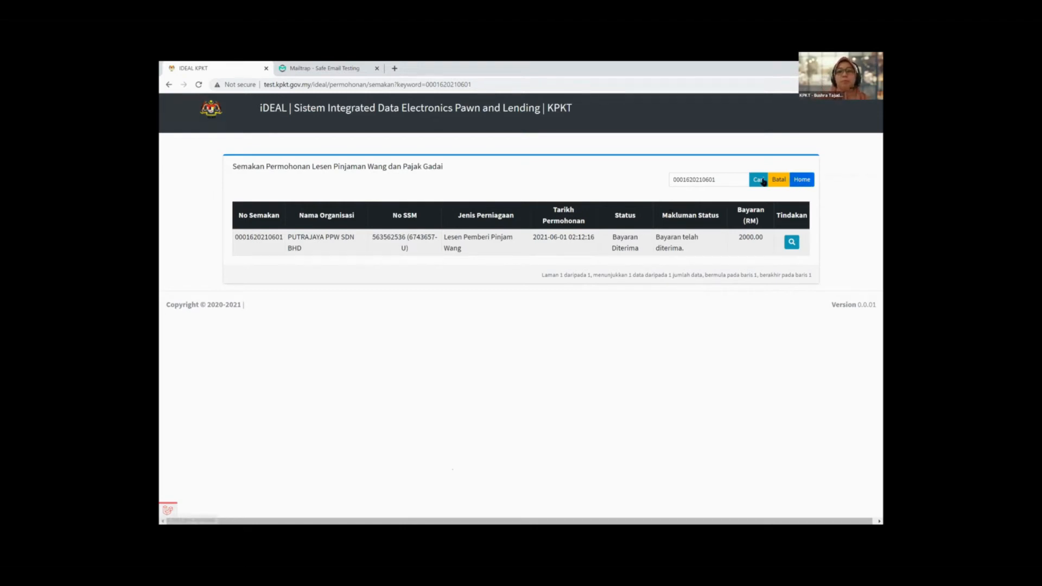
Step: Repeat the Cari search to check for Sedia Diambil; status still reads Bayaran Diterima
click(763, 181)
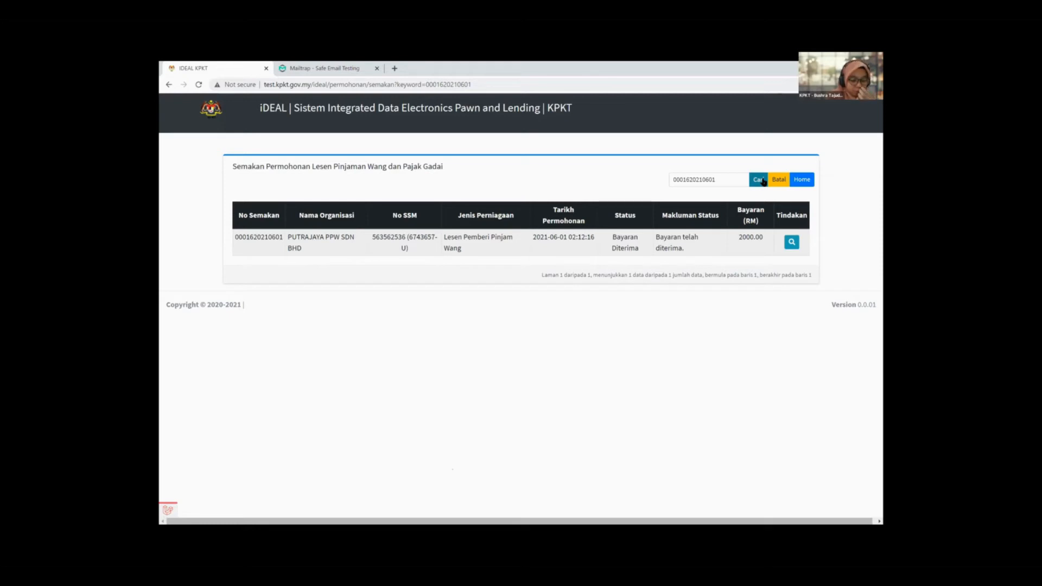
click(763, 180)
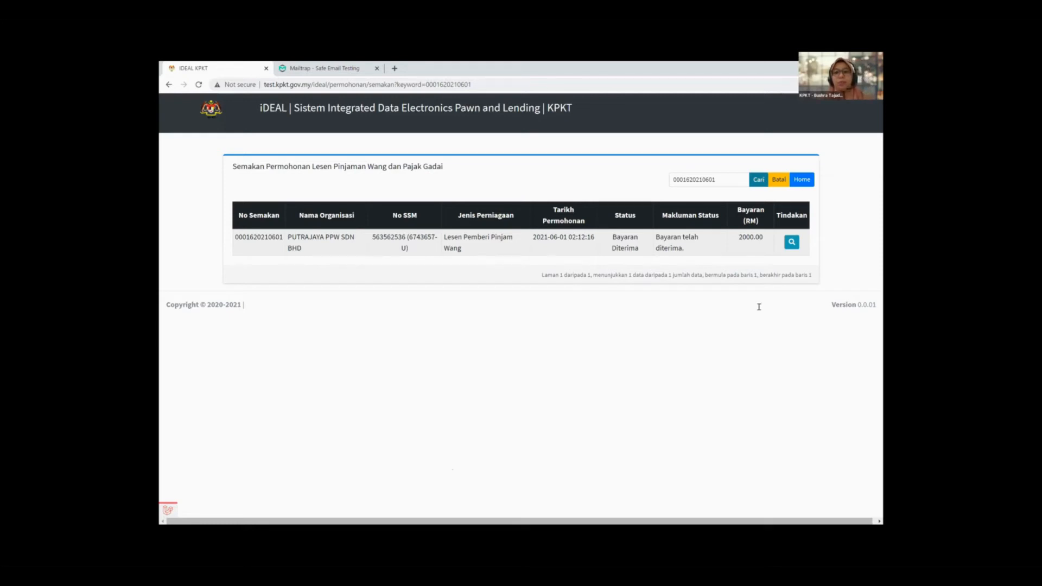
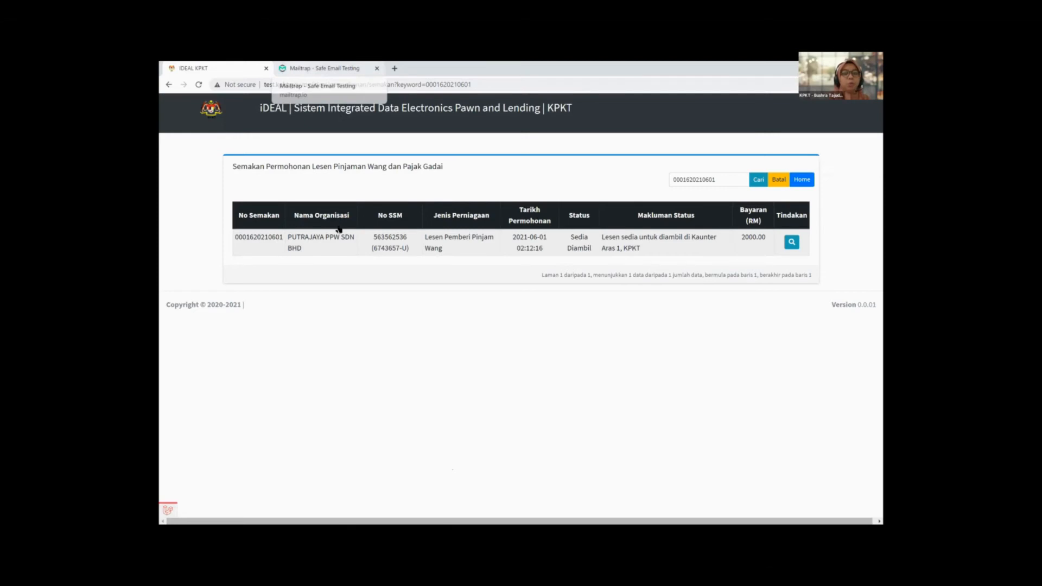
Step: Switch to the Mailtrap tab and show the inboxes list
key(ctrl+Tab)
click(195, 145)
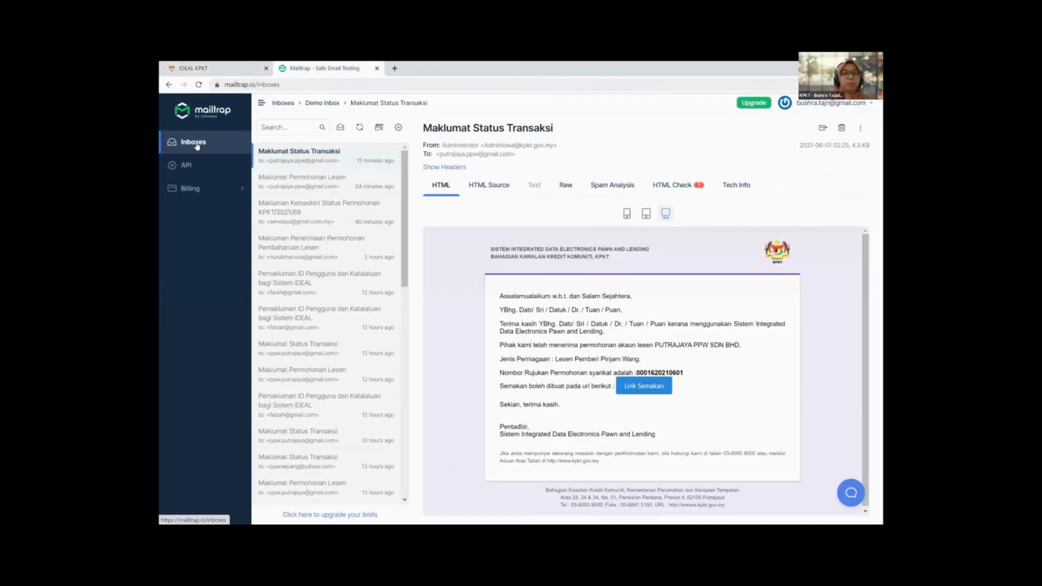
Step: Open the Demo inbox messages, then return to the iDEAL search results showing Sedia Diambil
click(288, 199)
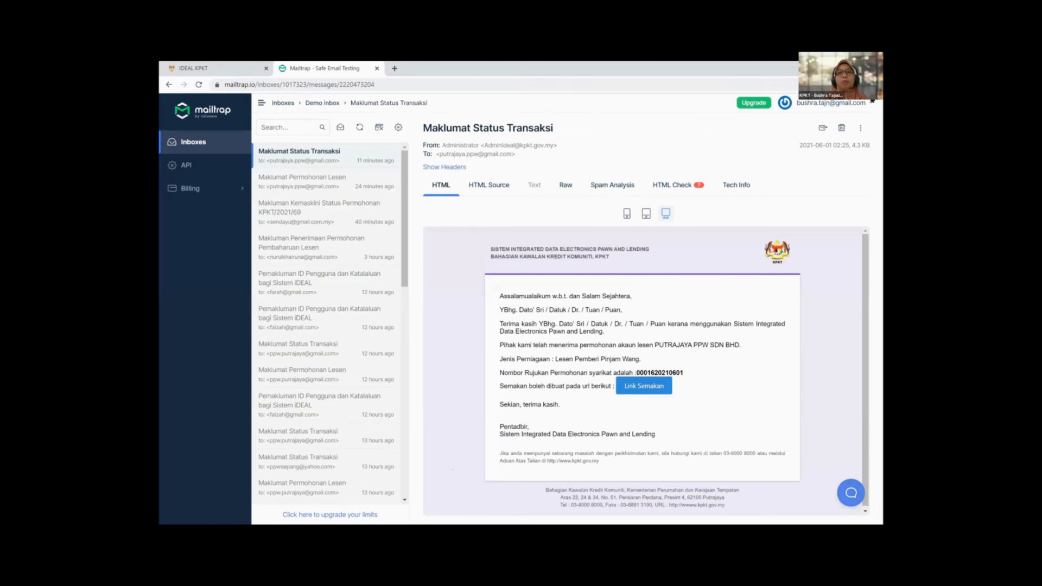
click(218, 70)
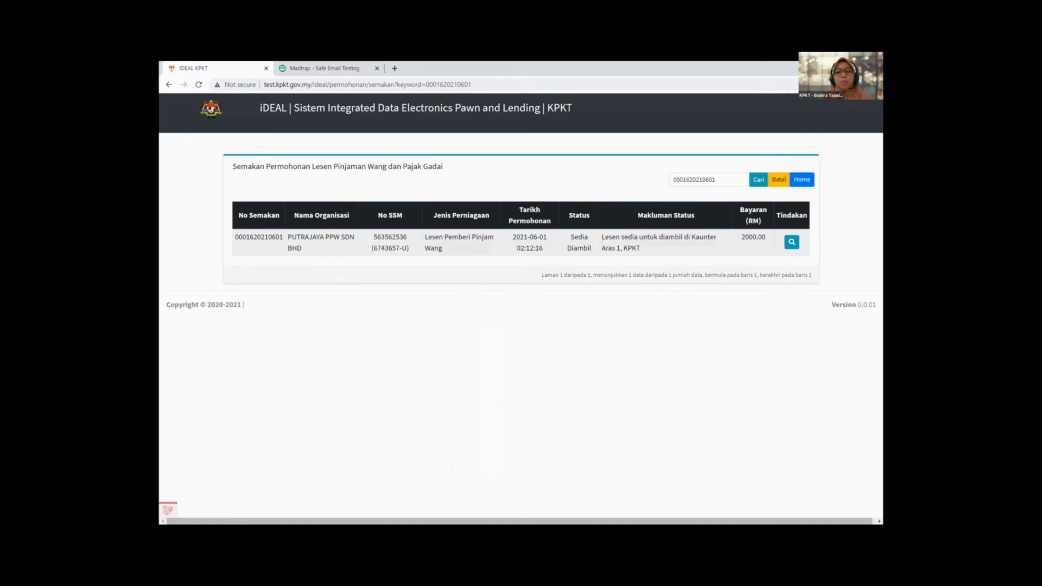
Step: Maximize the LAMPIRAN III user access form in Word and scroll through it
key(alt+Tab)
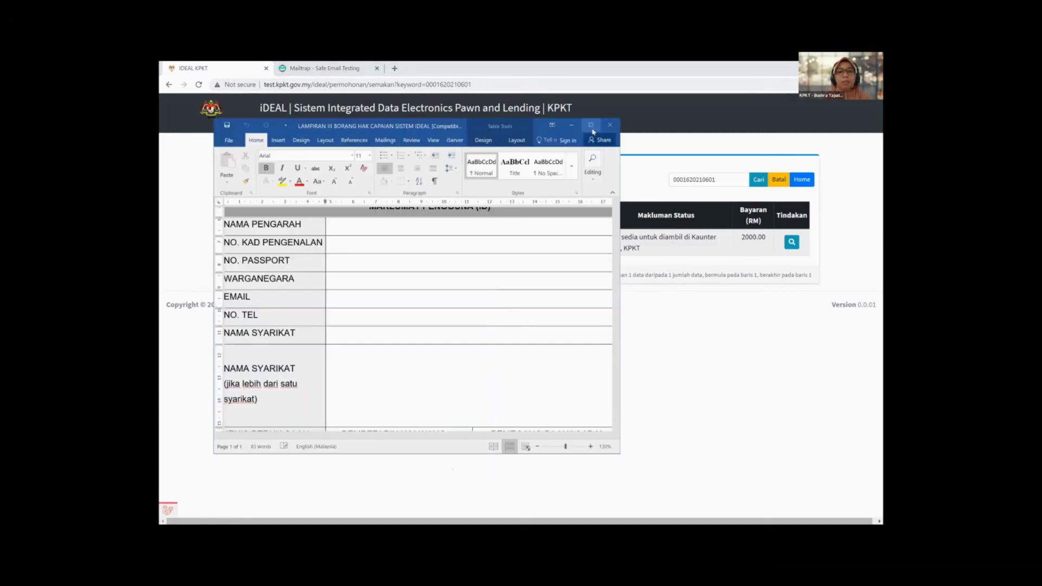
click(591, 126)
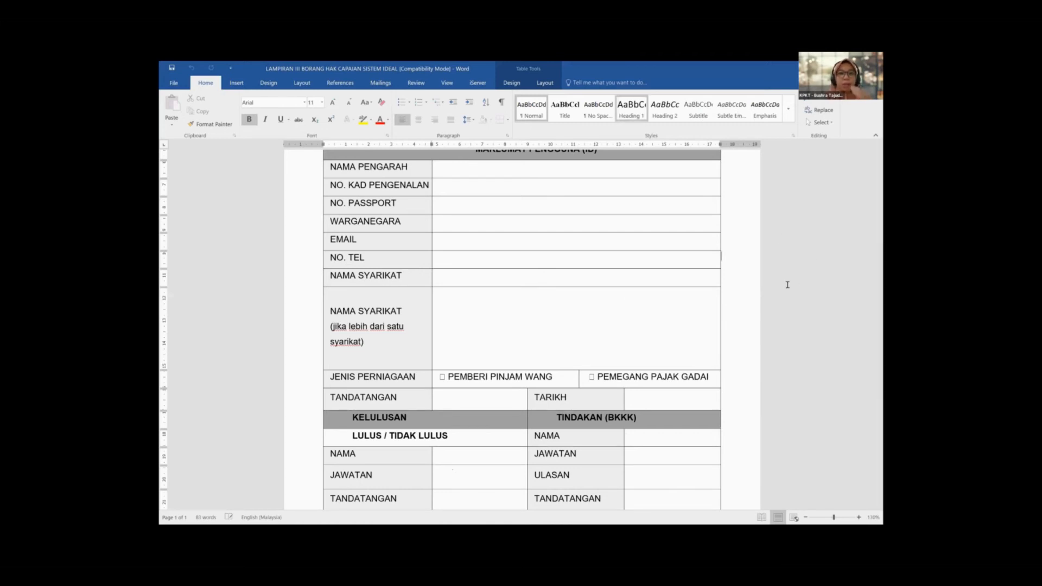
scroll(787, 285, up, 3)
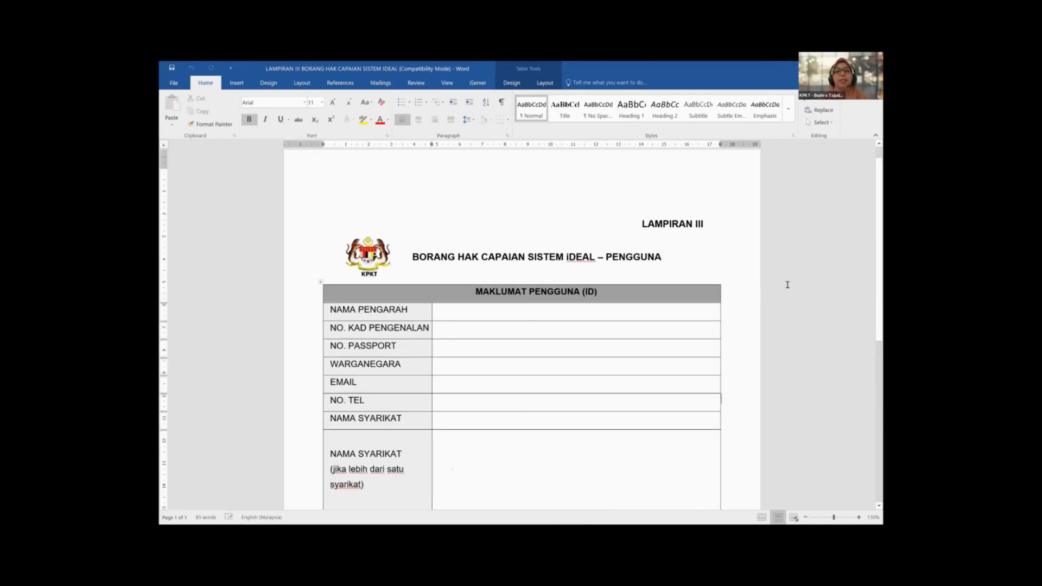
scroll(788, 284, down, 3)
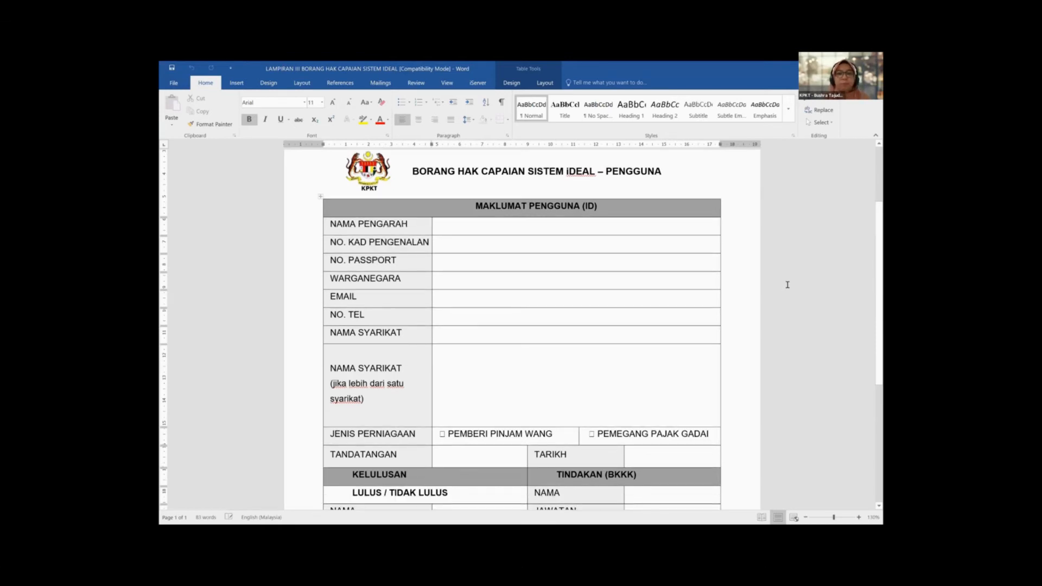
scroll(788, 284, down, 1)
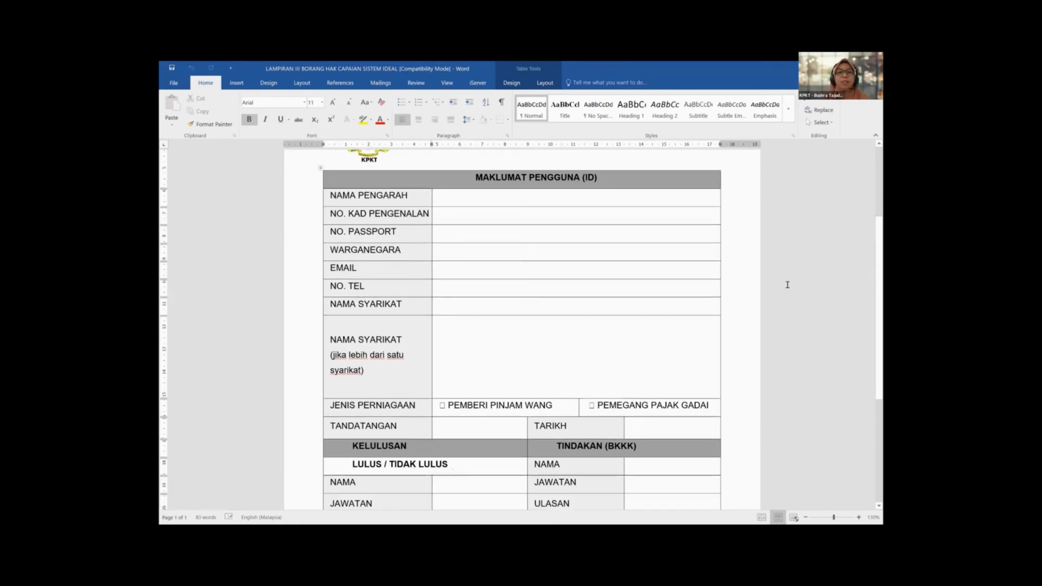
scroll(787, 284, up, 2)
scroll(788, 285, down, 2)
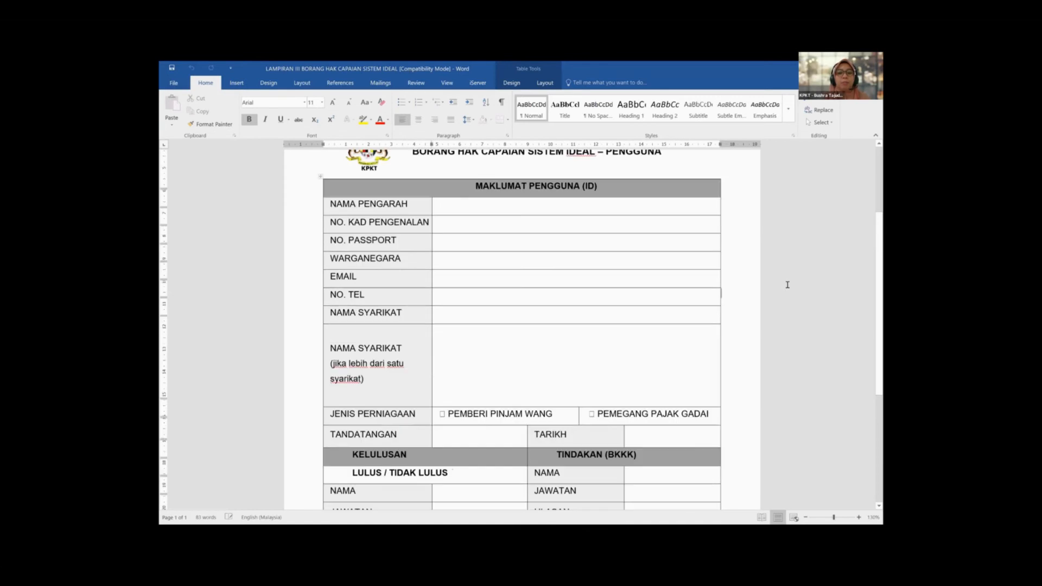
scroll(788, 284, down, 2)
scroll(788, 285, down, 4)
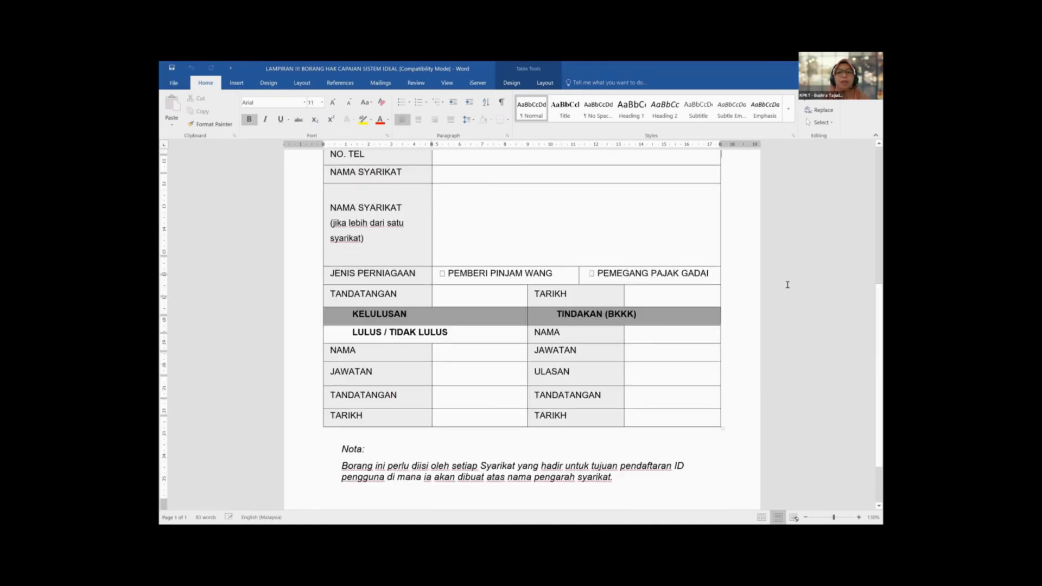
scroll(788, 285, up, 4)
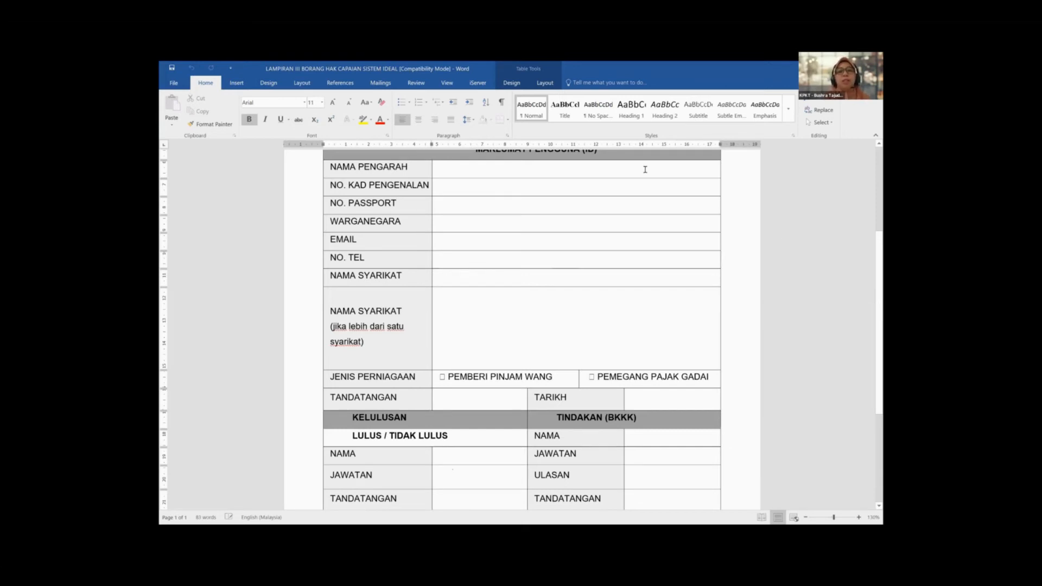
Step: Place the cursor in the form table, review it again, and return to the browser
click(721, 248)
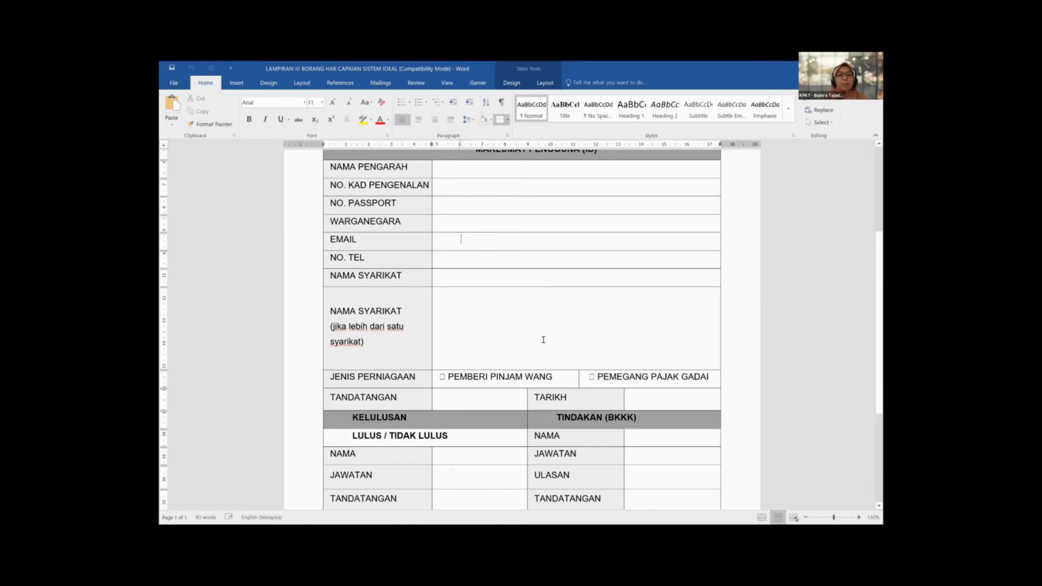
scroll(544, 340, down, 2)
scroll(543, 340, up, 3)
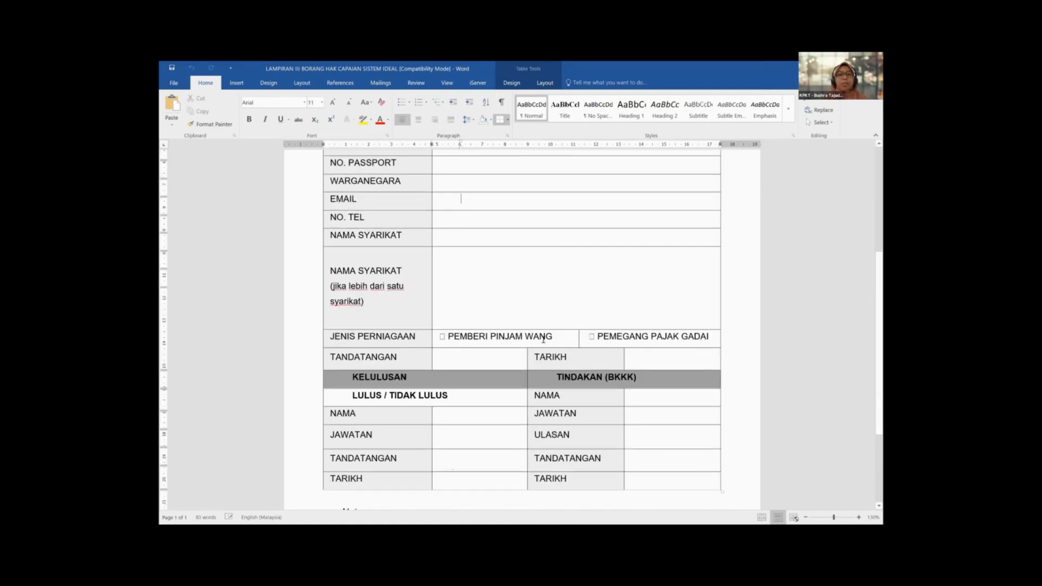
scroll(543, 339, down, 4)
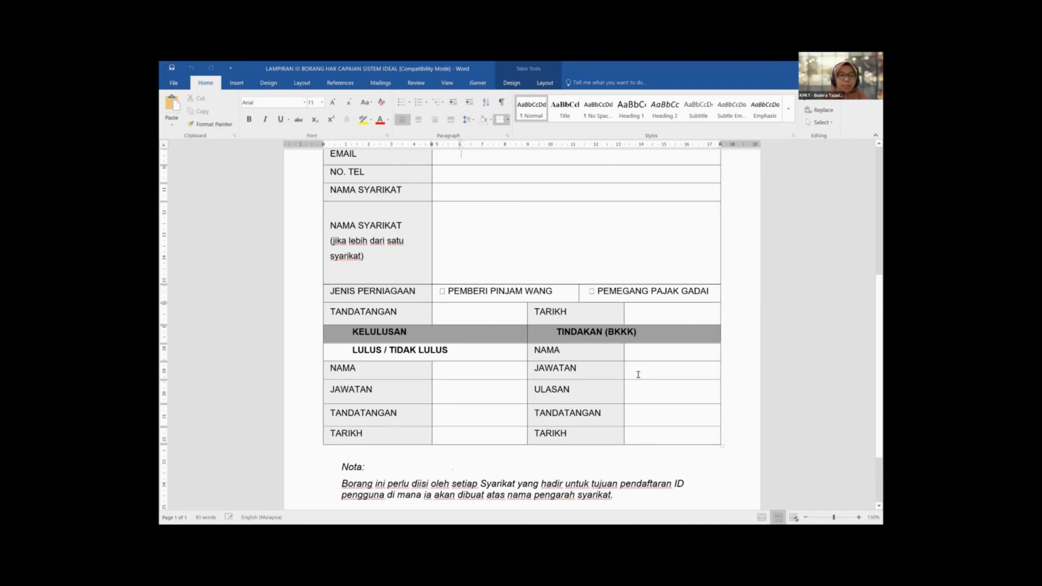
scroll(638, 374, up, 1)
scroll(638, 375, down, 3)
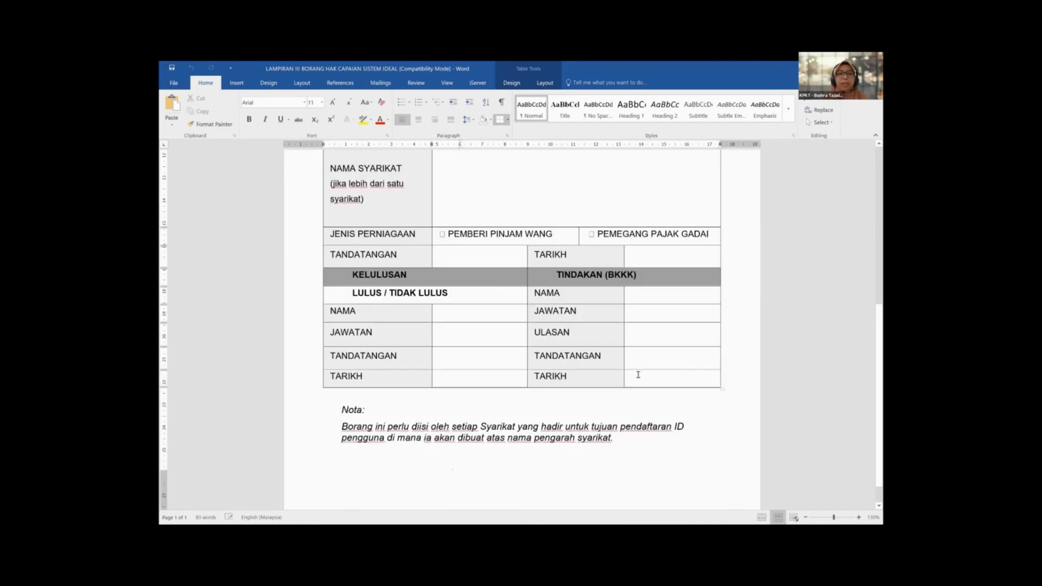
scroll(638, 375, up, 9)
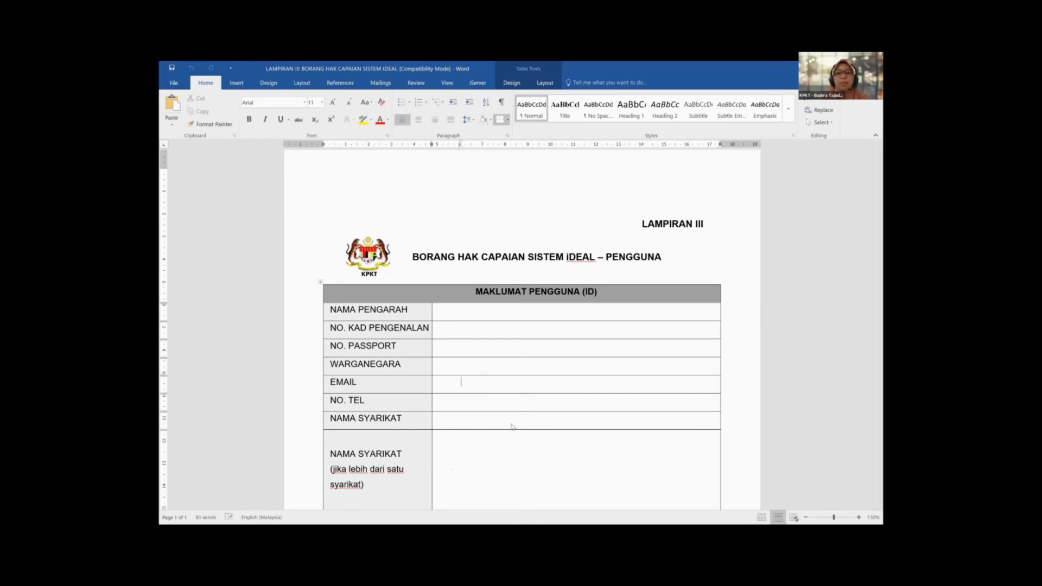
key(alt+Tab)
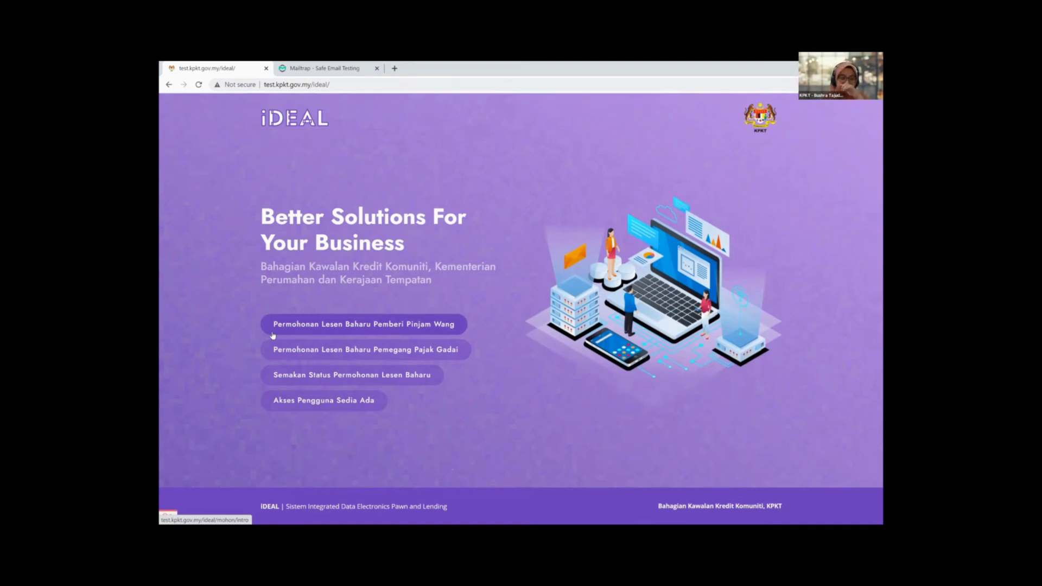
Step: On the iDEAL landing page, choose the Akses Pengguna Sedia Ada option
click(292, 393)
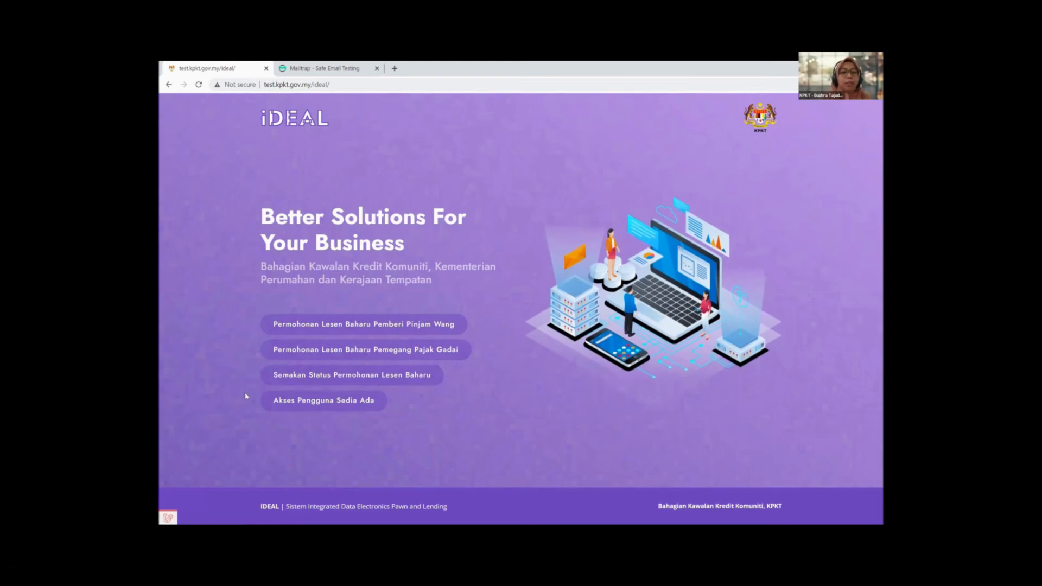
click(304, 403)
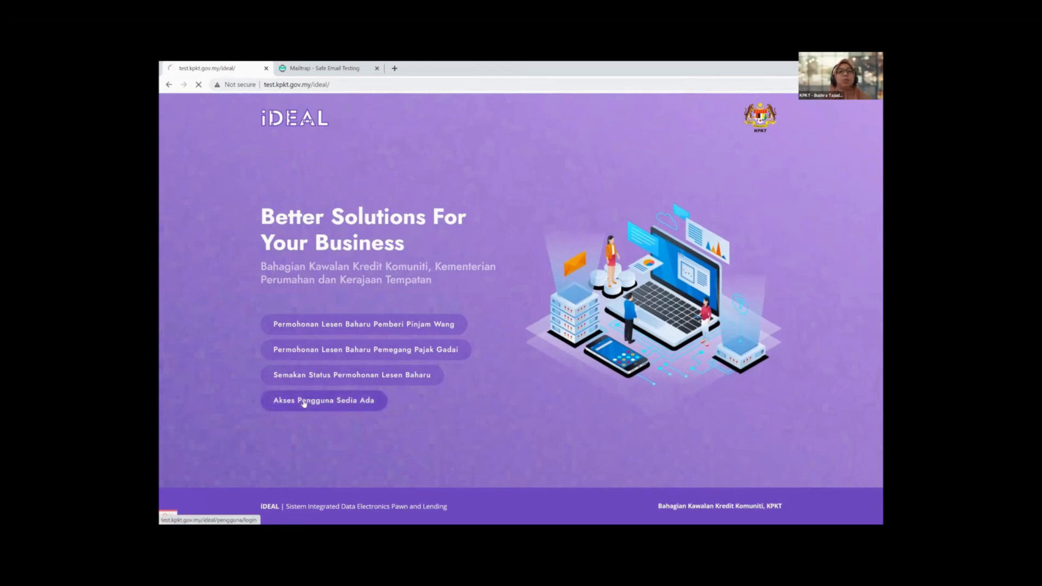
click(304, 402)
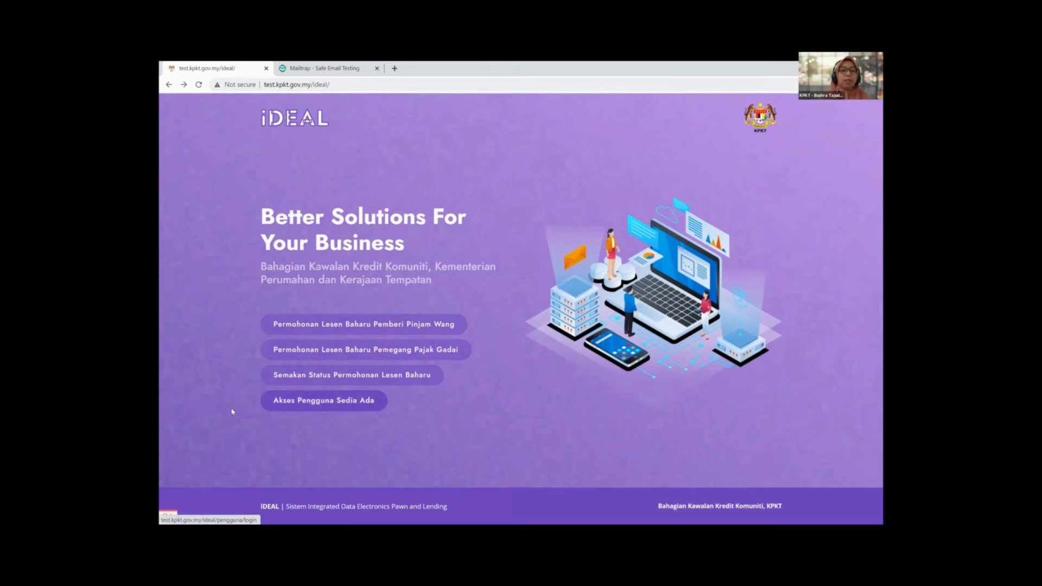
Step: Open the existing-user login page and paste the user ID into Id Pengguna
click(338, 401)
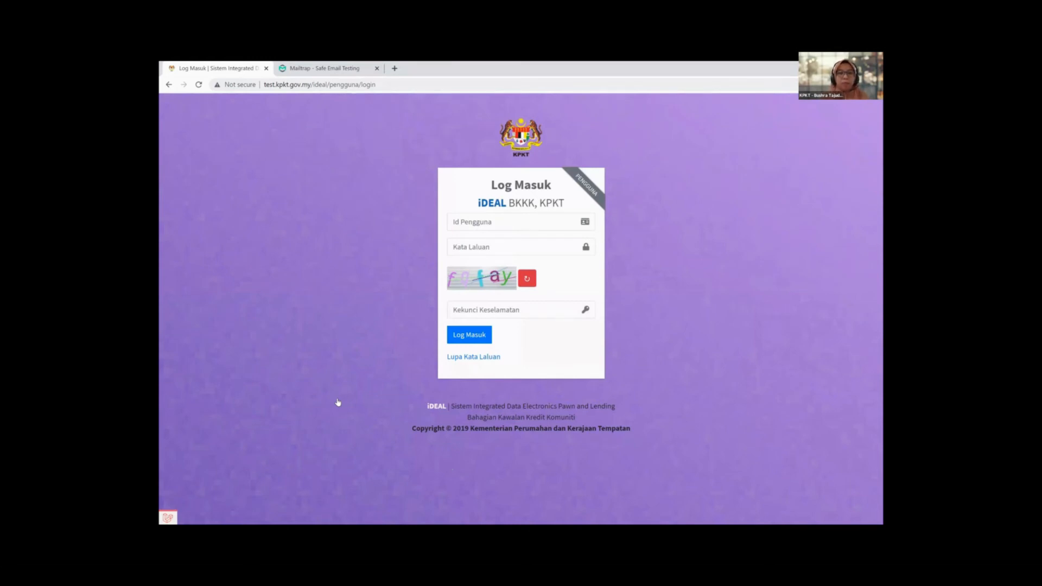
click(513, 226)
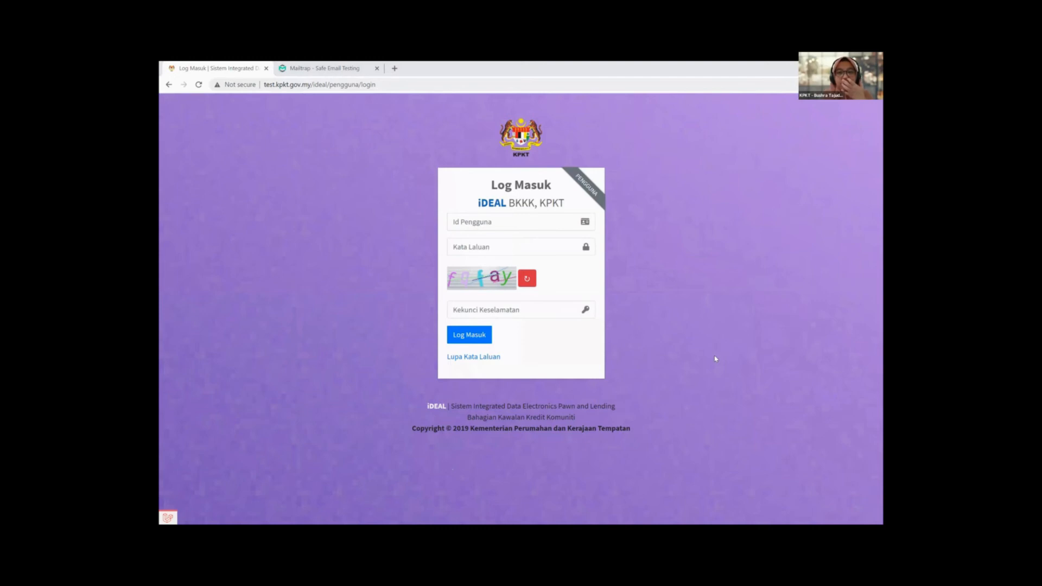
click(550, 222)
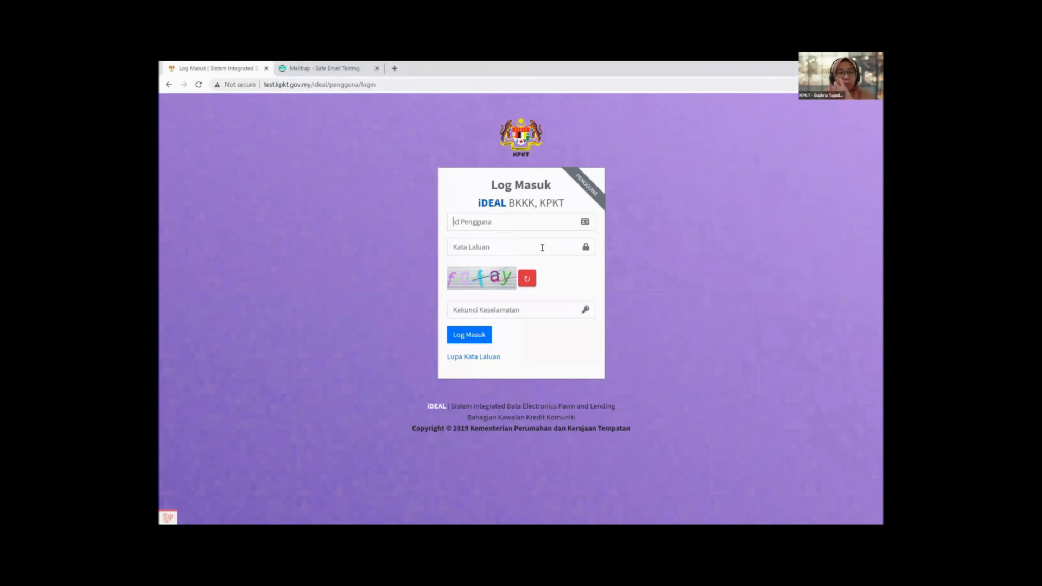
key(ctrl+v)
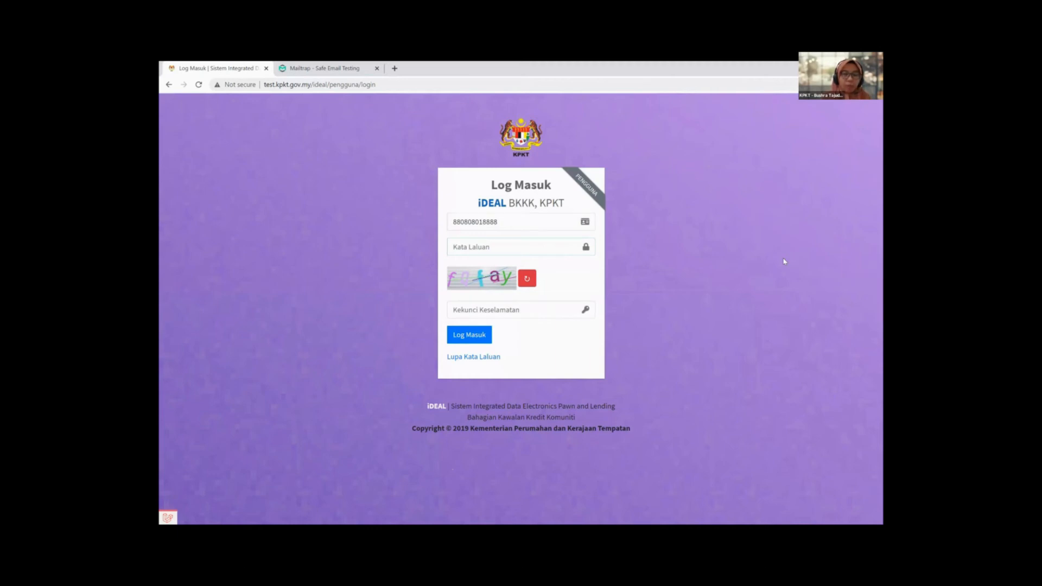
Step: Enter the account password and the captcha security code on the login form
click(537, 254)
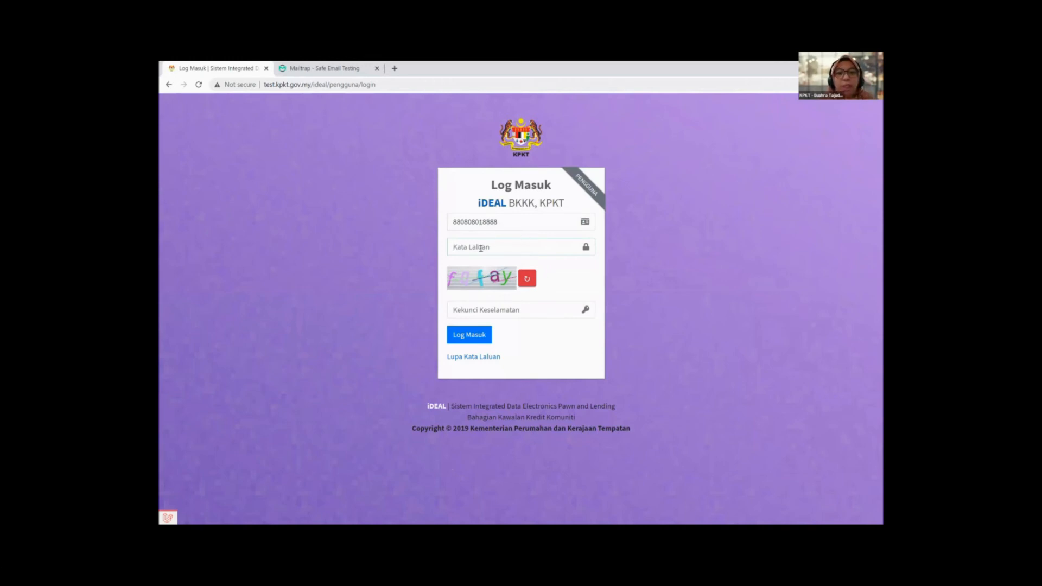
text(p)
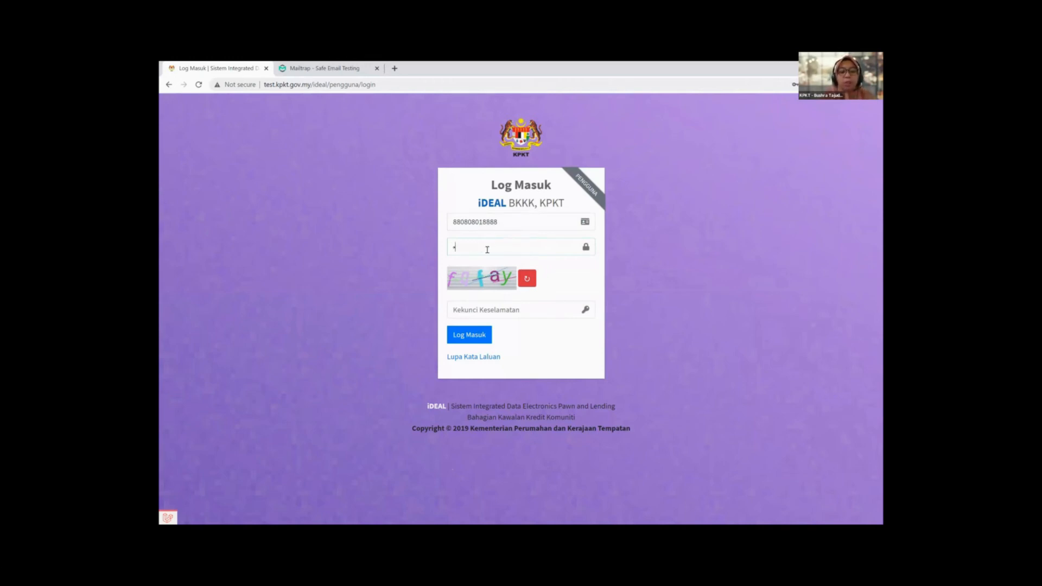
text(assword)
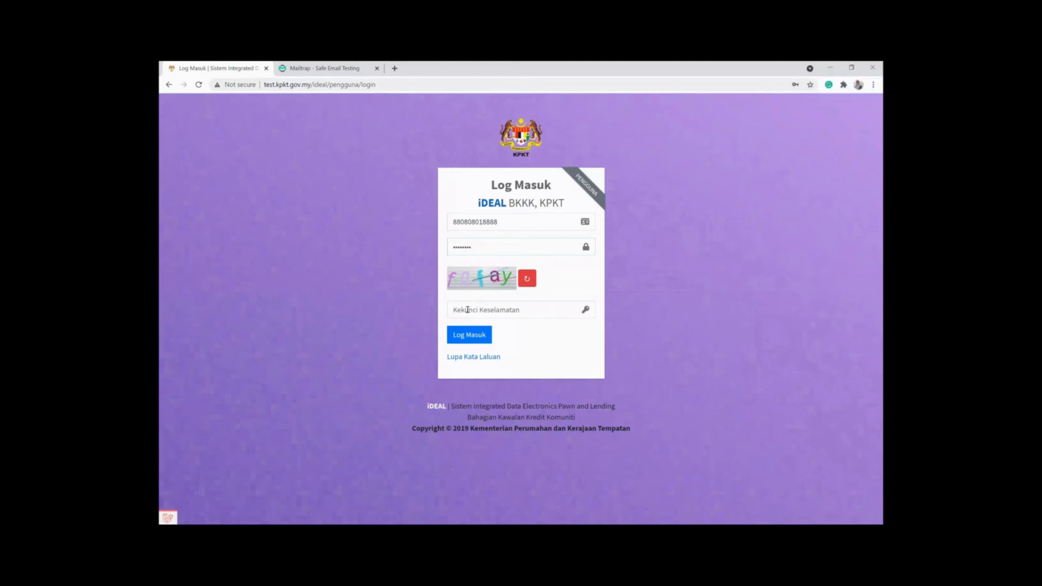
click(467, 309)
text(f)
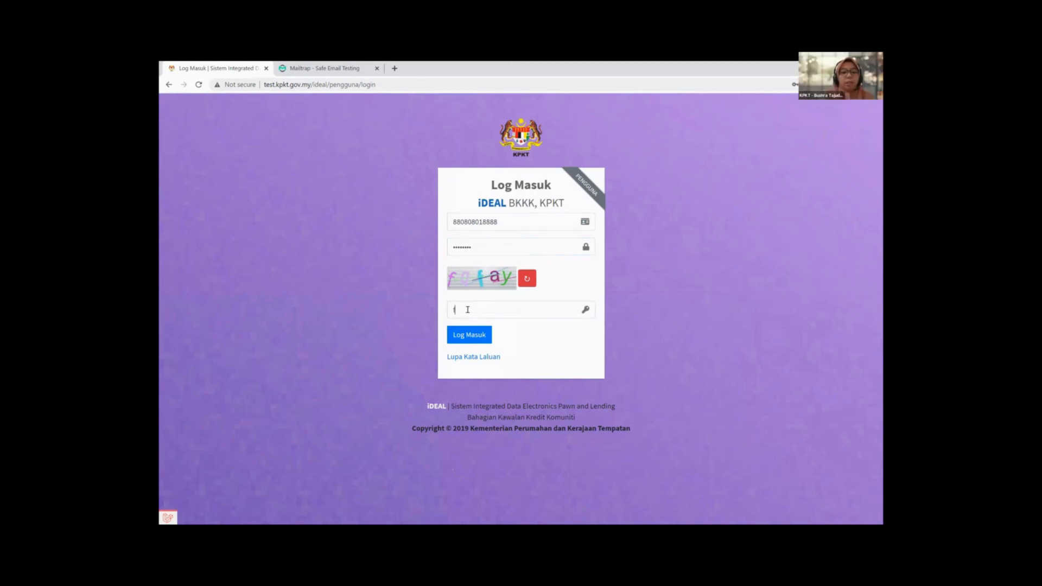
text(q)
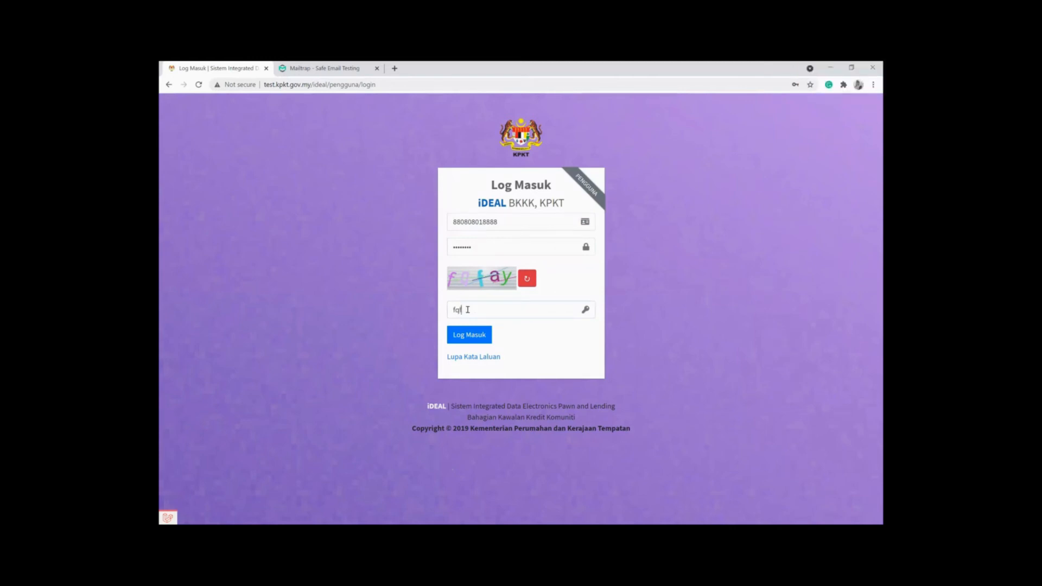
text(fay)
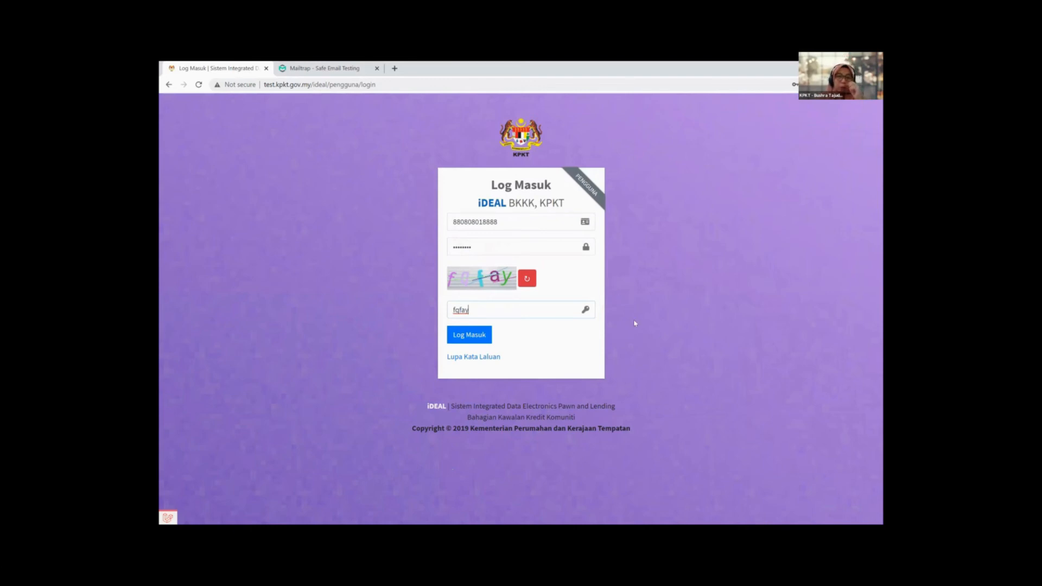
Step: Visit the Lupa Kata Laluan reset page and select its Alamat E-mel field
click(476, 358)
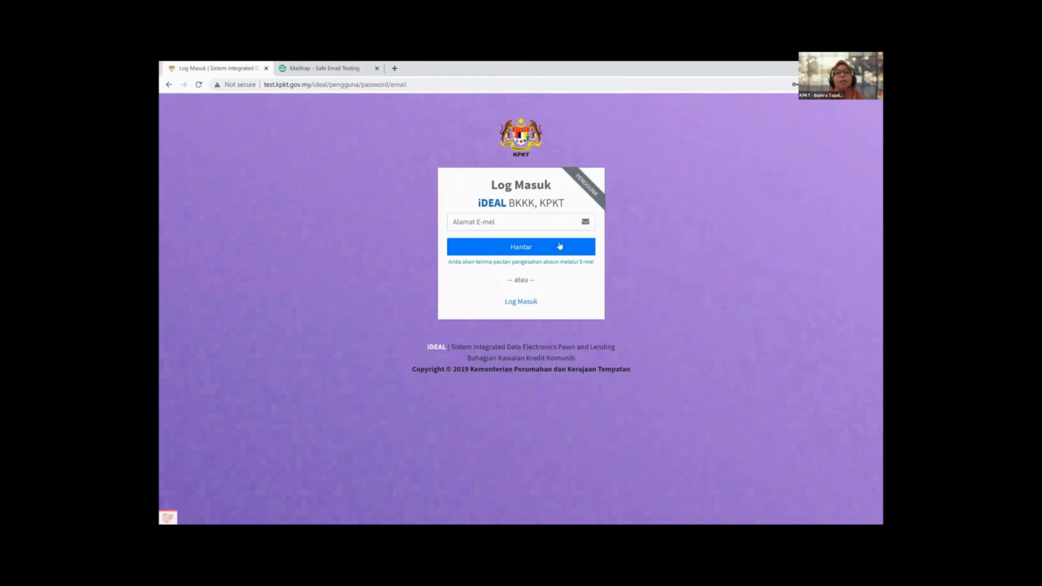
click(520, 226)
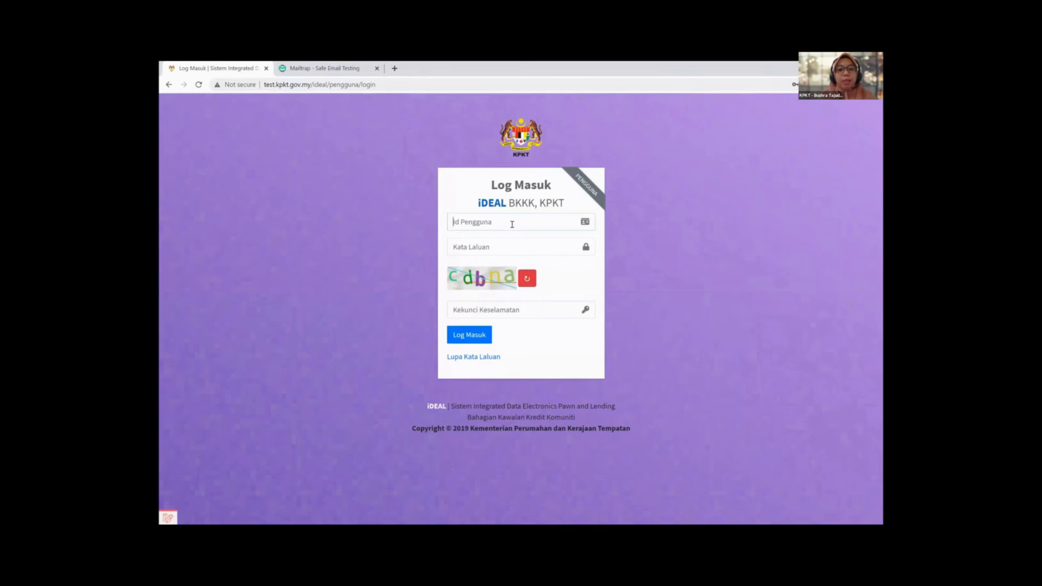
Step: Log in with the user ID, password and captcha code, then reload the Dashboard
key(ctrl+v)
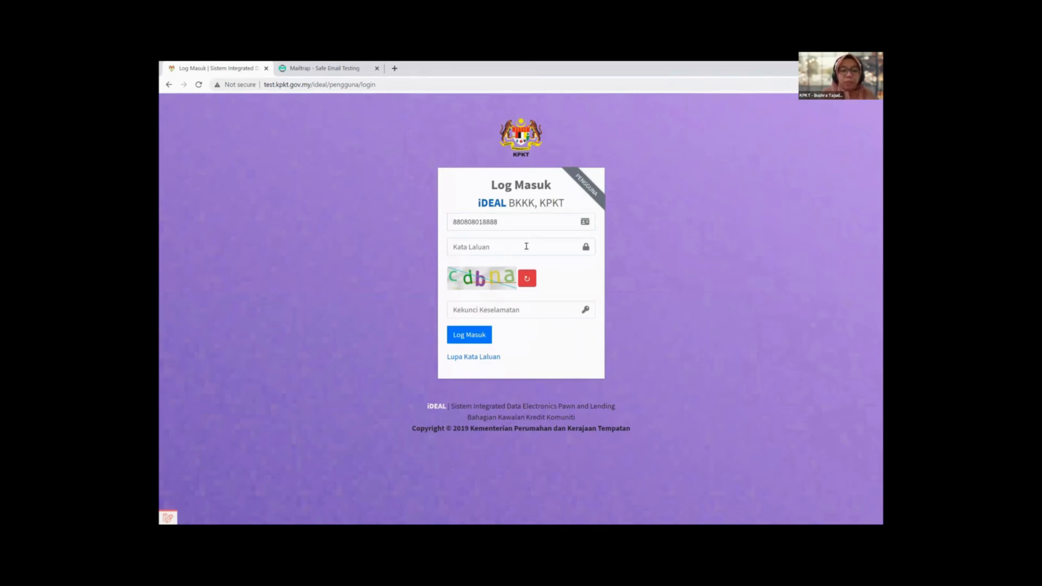
click(526, 246)
key(ctrl+v)
text(**)
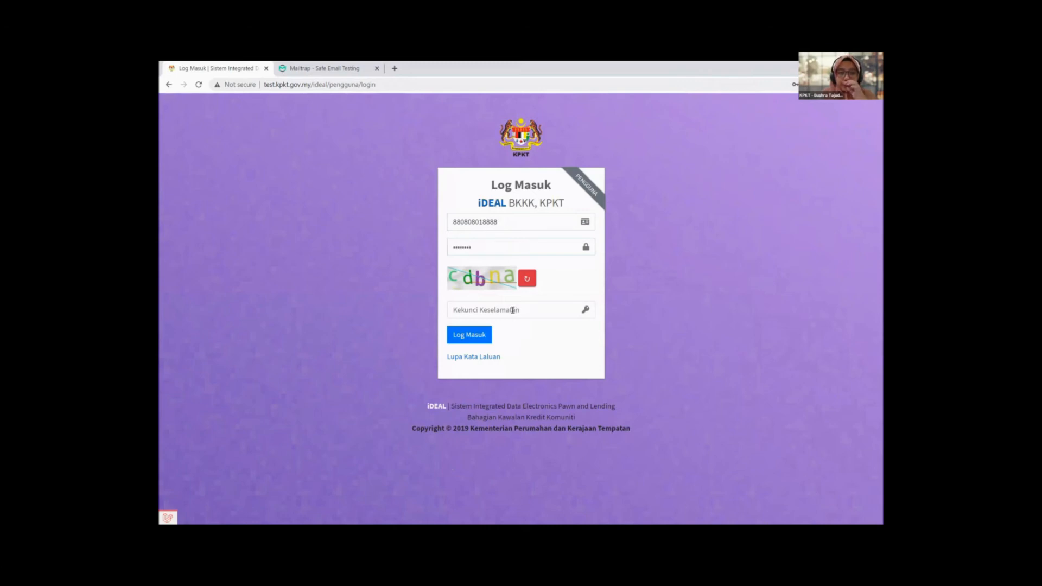
click(513, 310)
text(c)
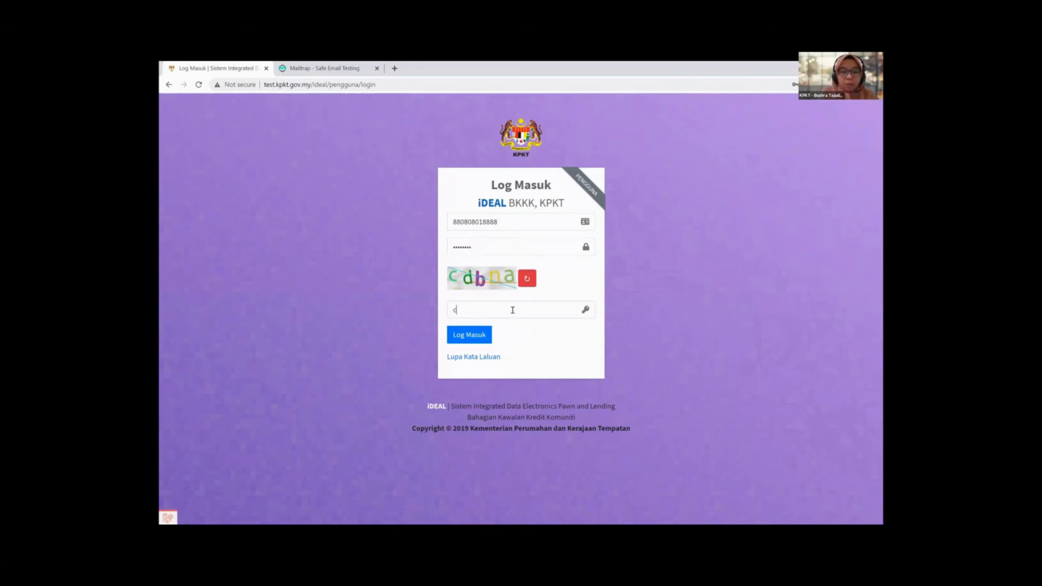
text(dbna)
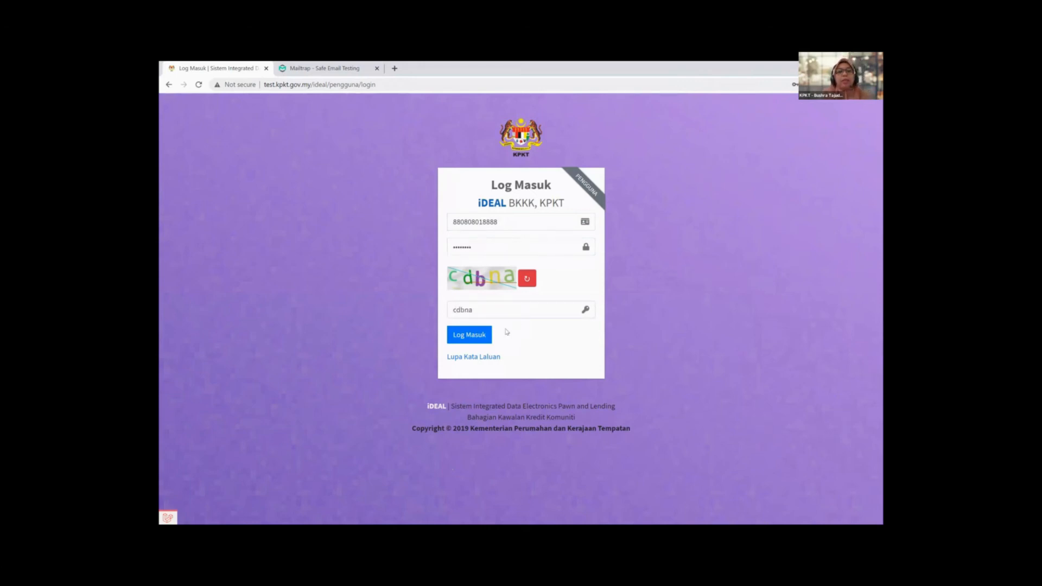
click(468, 335)
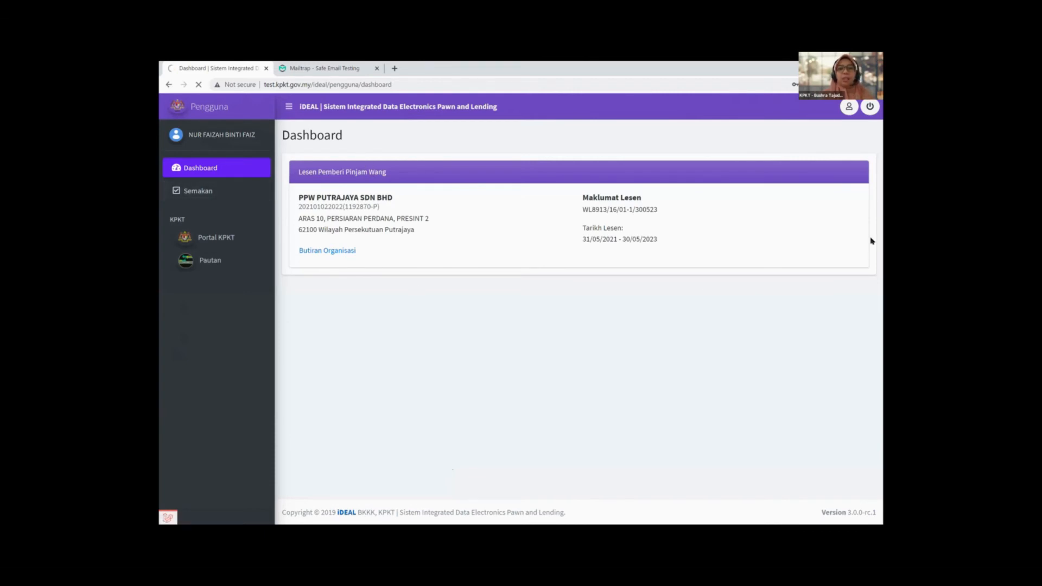
click(270, 174)
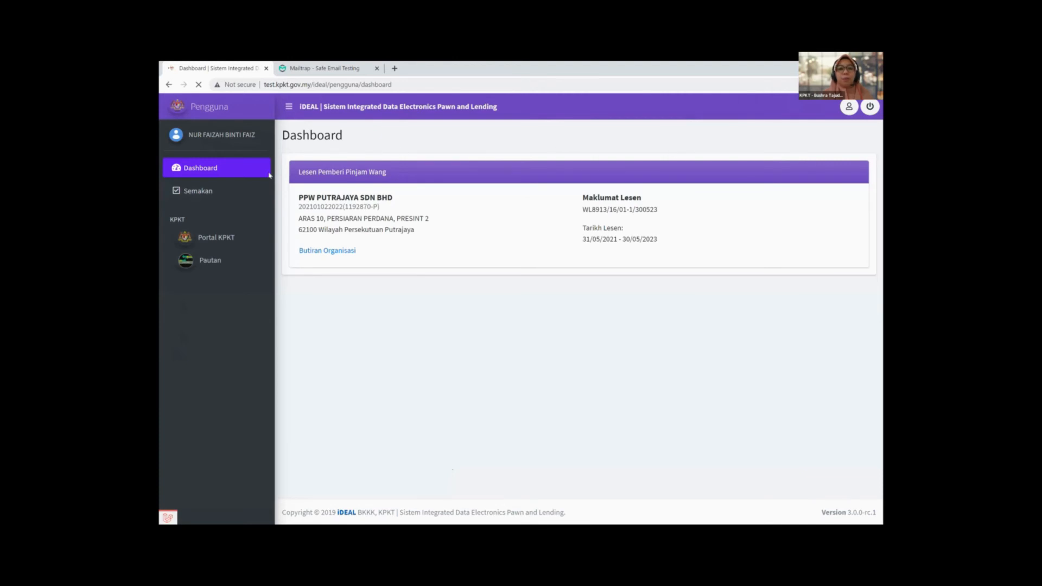
Step: Open the Semakan status check page, then the user profile dropdown
click(197, 193)
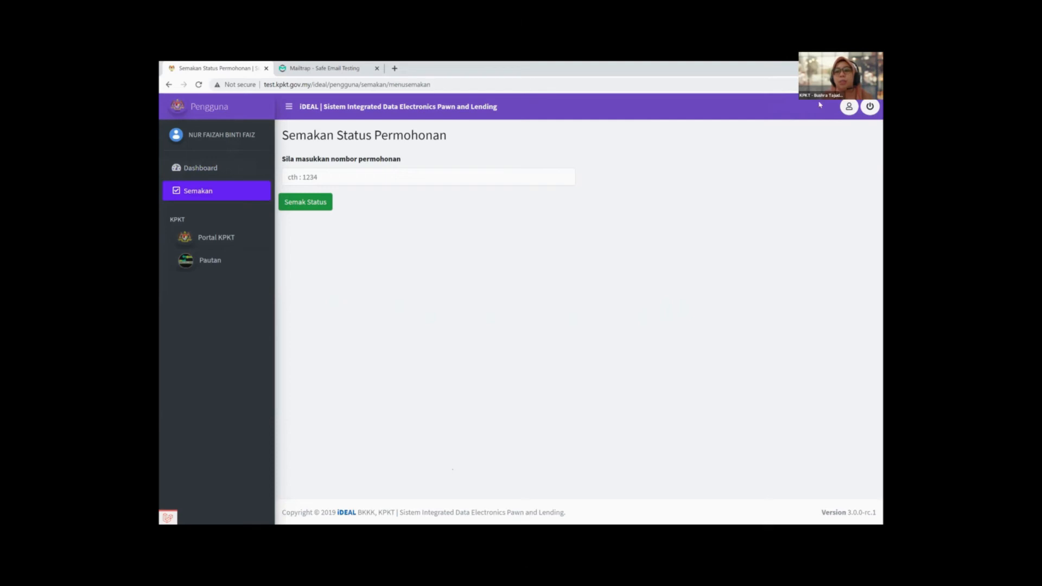
click(850, 108)
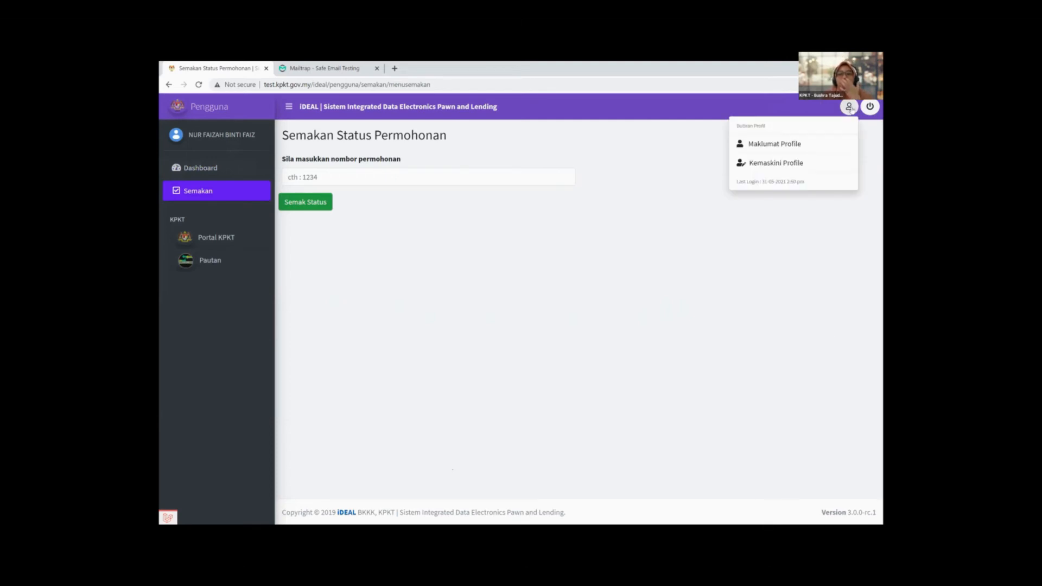
Step: View Maklumat Profile, then open the Kemaskini Profile form for email and password updates
click(786, 144)
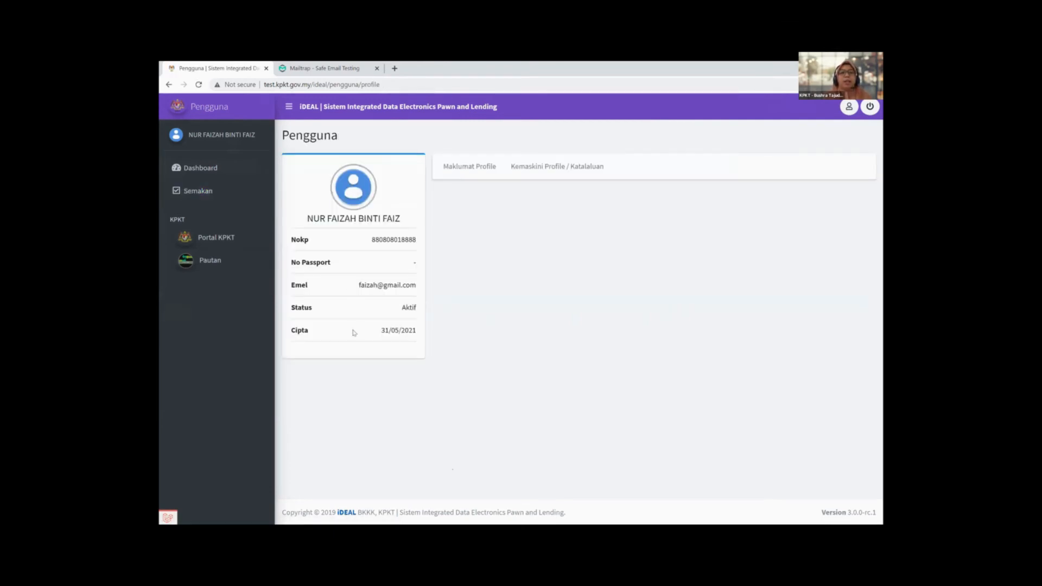
click(849, 107)
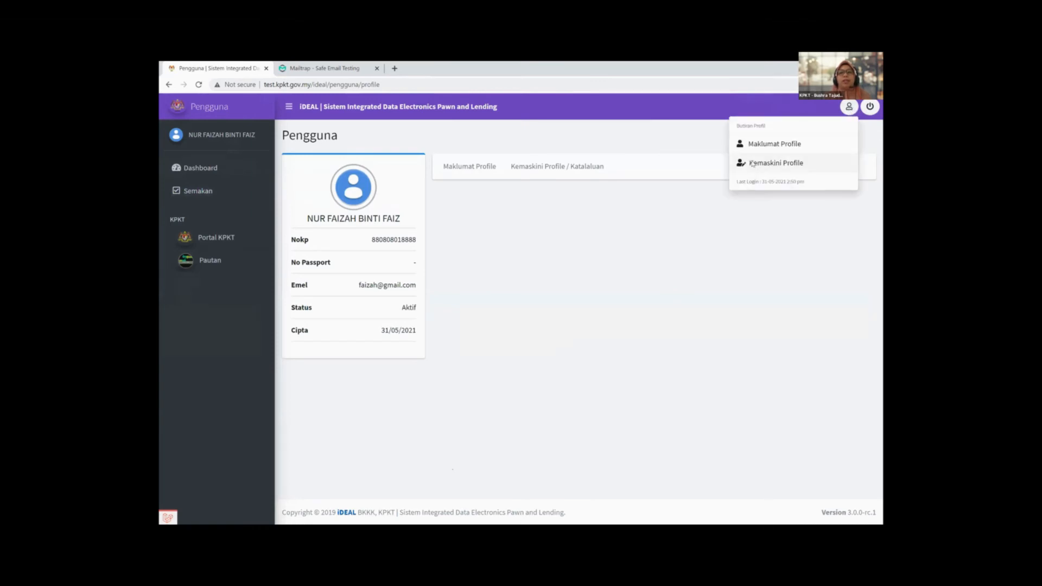
click(753, 164)
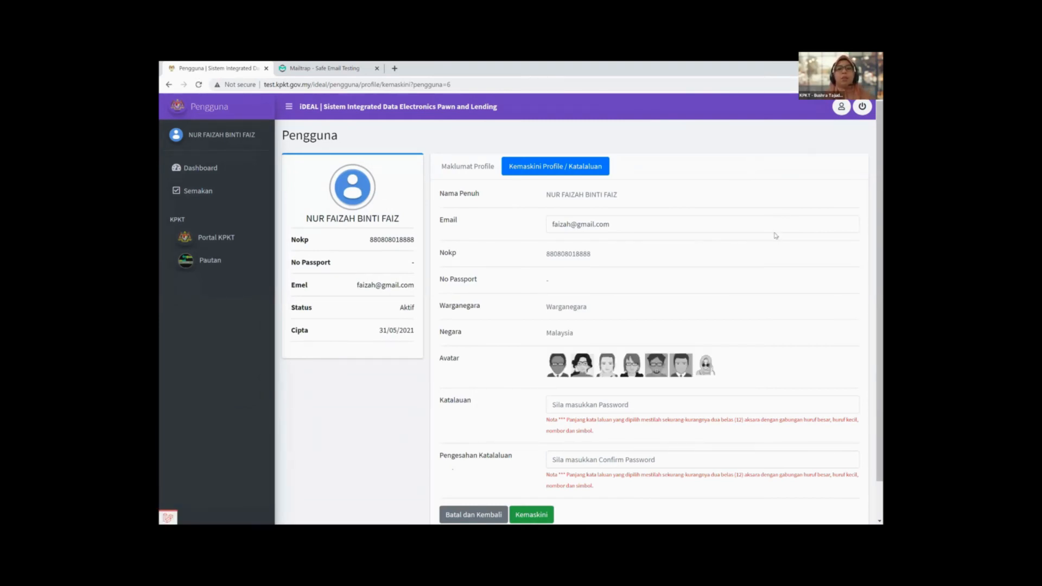
Step: Scroll down to the Katalaluan section and click into the new password fields
scroll(776, 235, down, 1)
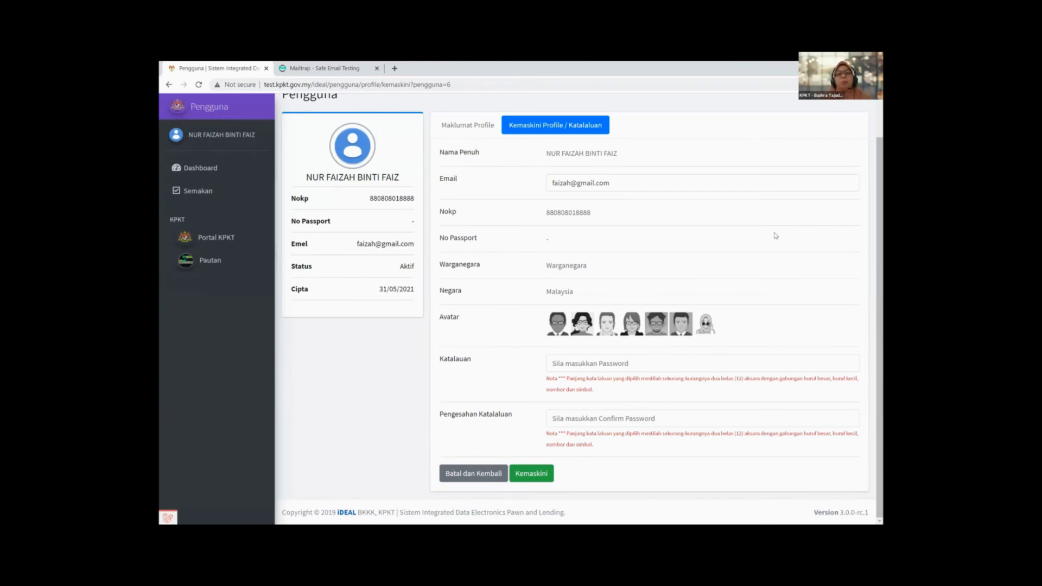
click(560, 362)
click(594, 361)
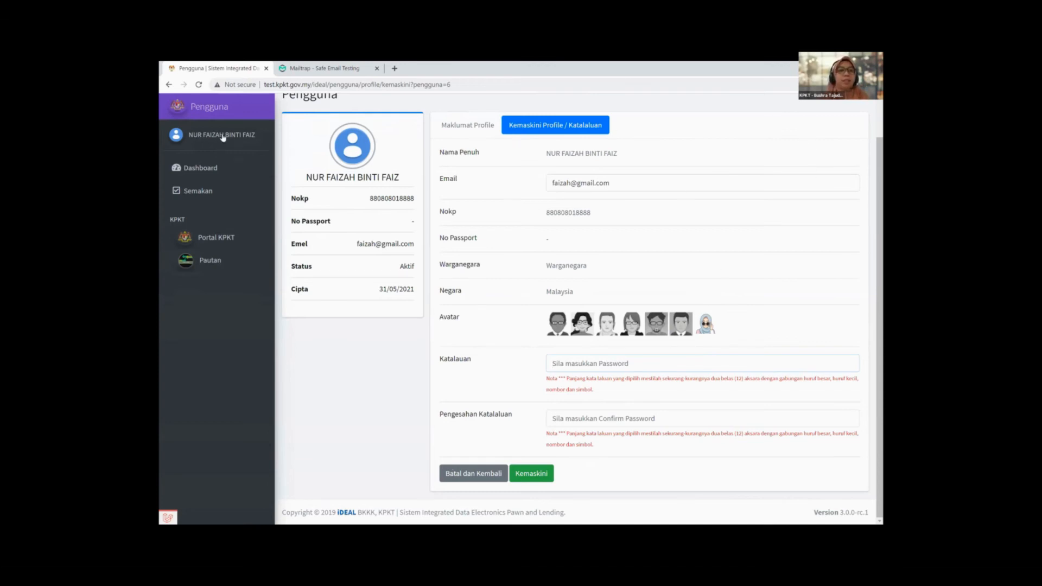
Step: Reopen Kemaskini Profile from the Dashboard, then cancel it with Batal dan Kembali
click(214, 170)
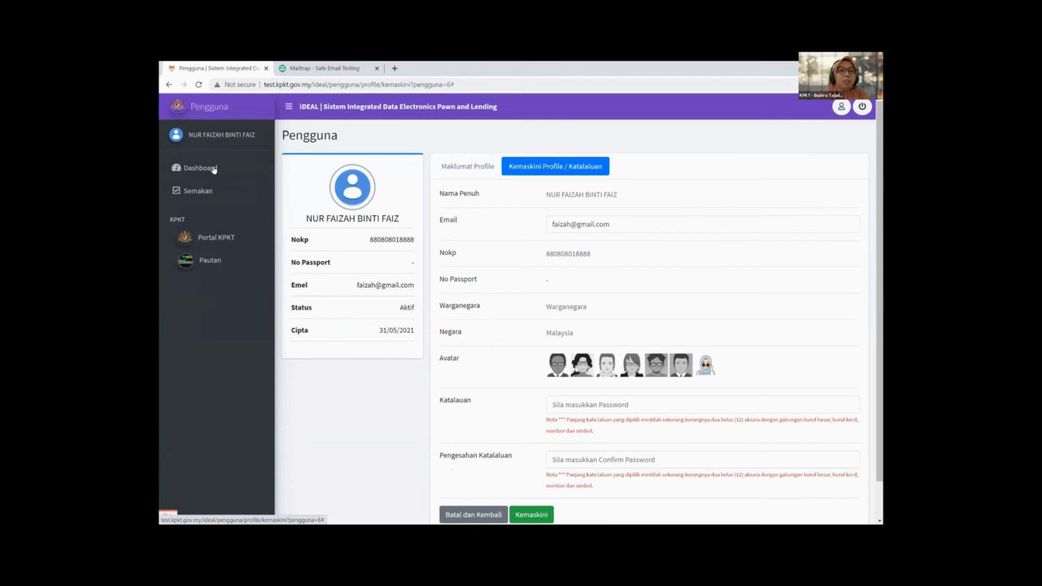
click(214, 170)
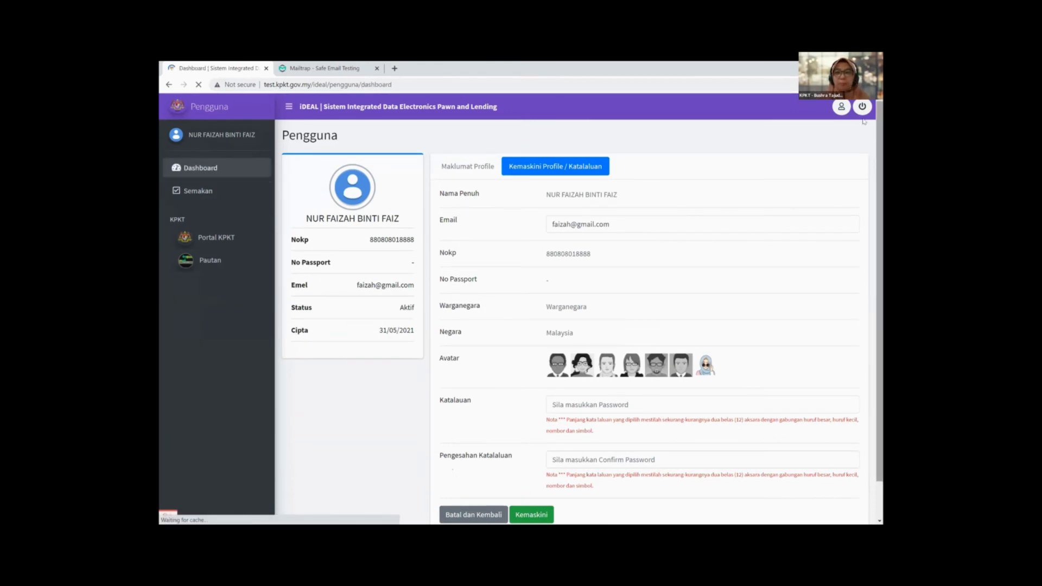
click(849, 107)
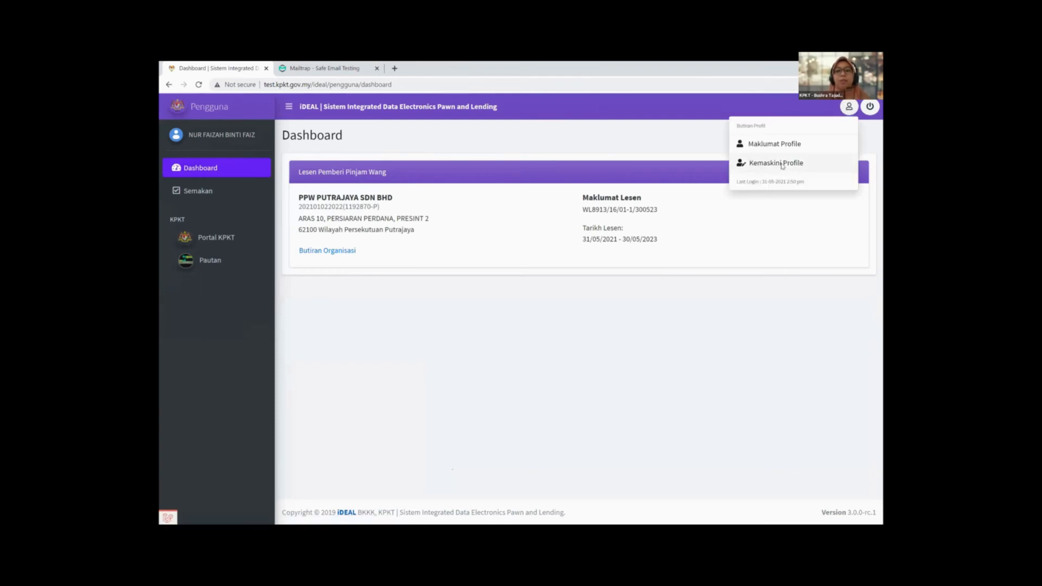
click(782, 164)
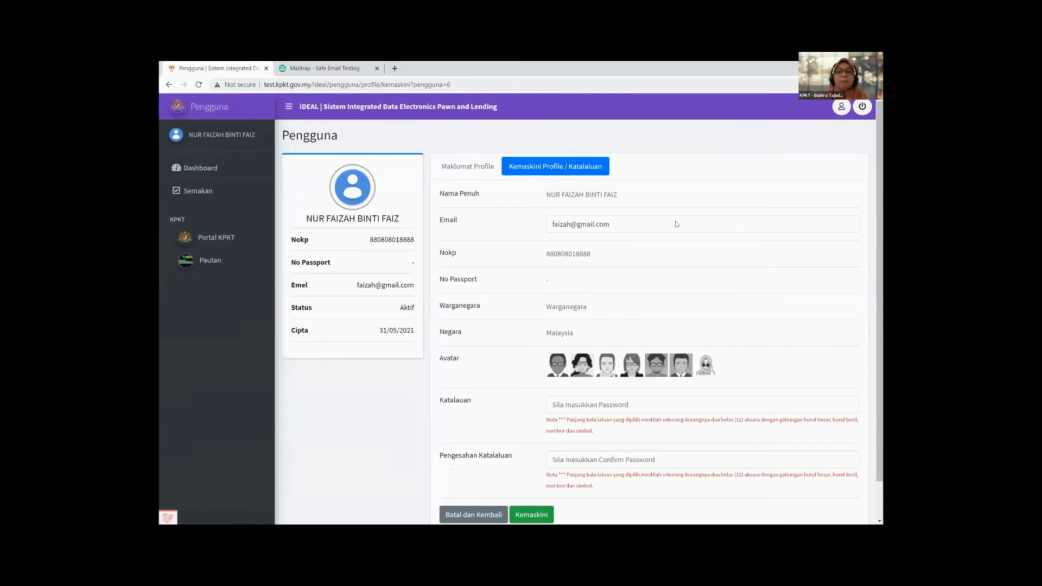
scroll(676, 224, down, 1)
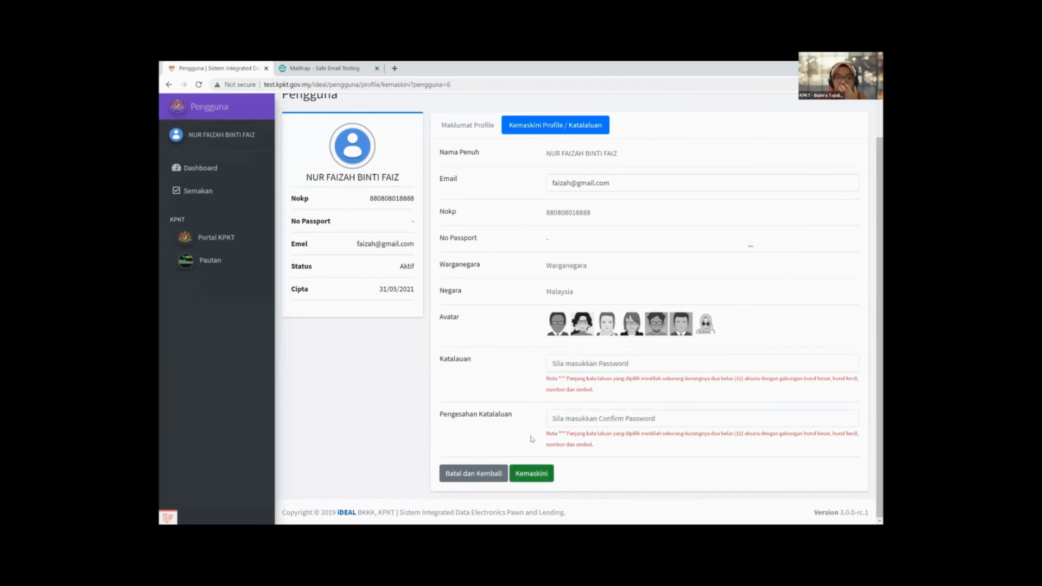
click(533, 438)
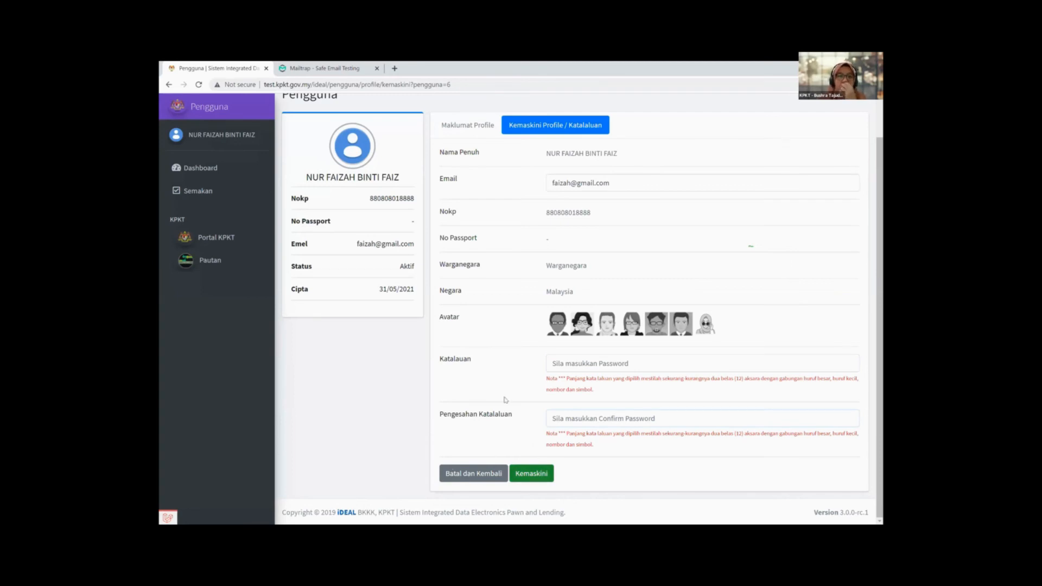
click(473, 476)
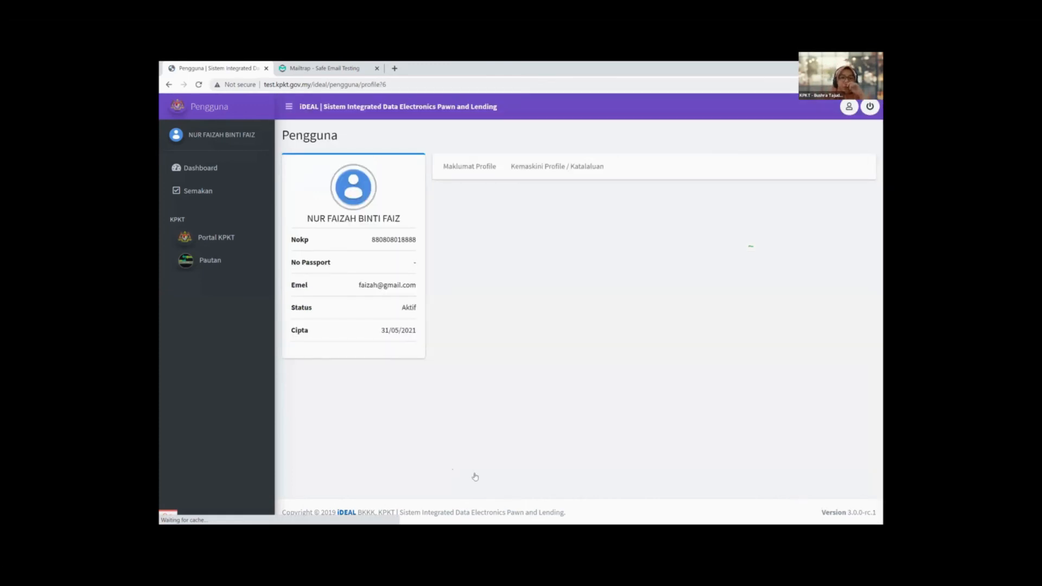
Step: Go back to the Dashboard with the PPW PUTRAJAYA SDN BHD licence card
click(179, 169)
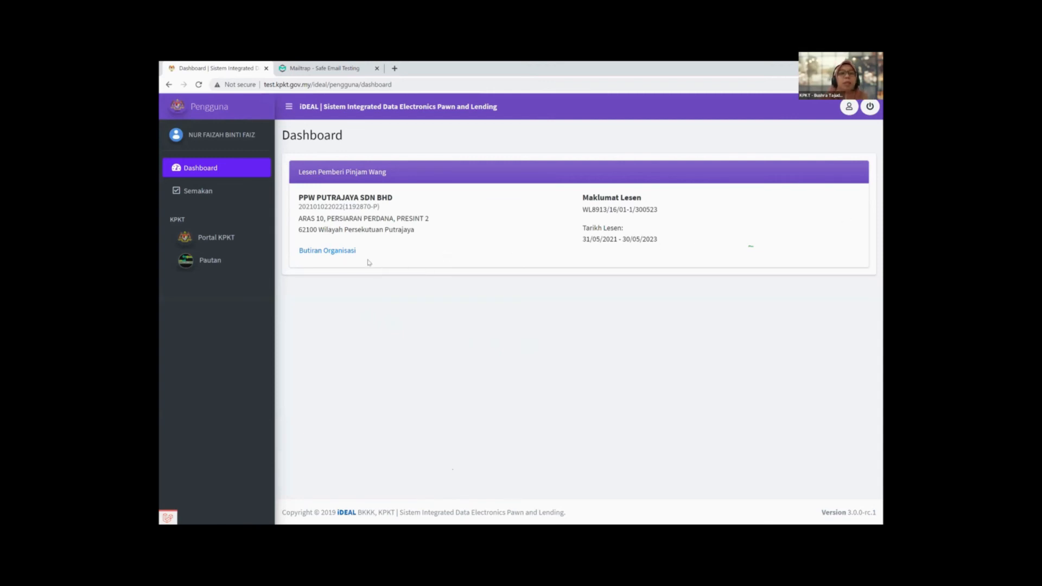
Step: Open Butiran Organisasi, glance at the Alamat, Lesen and Transaksi Pinjaman tabs, and settle on Maklumat Organisasi
click(340, 253)
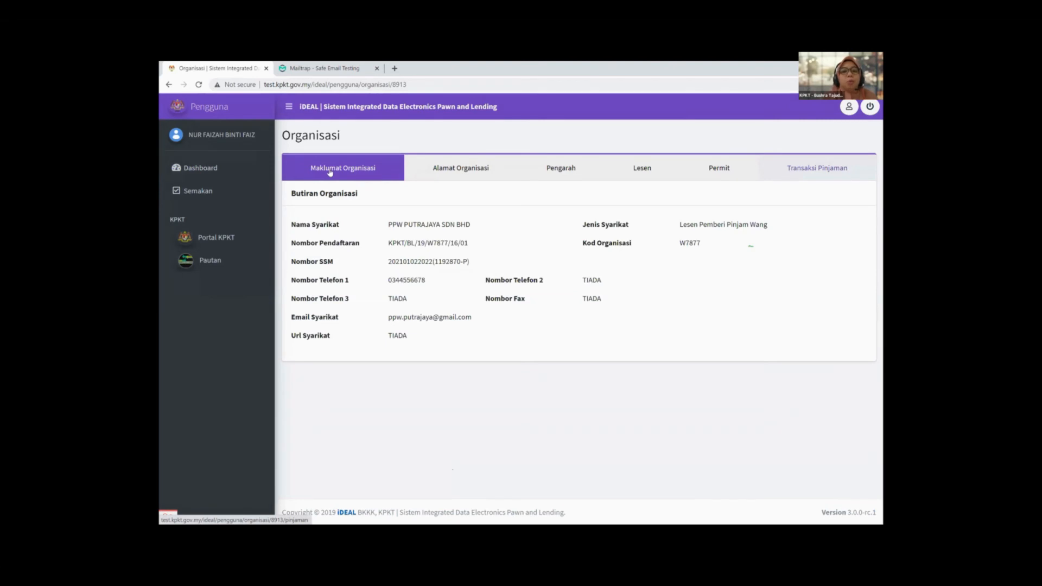
click(502, 177)
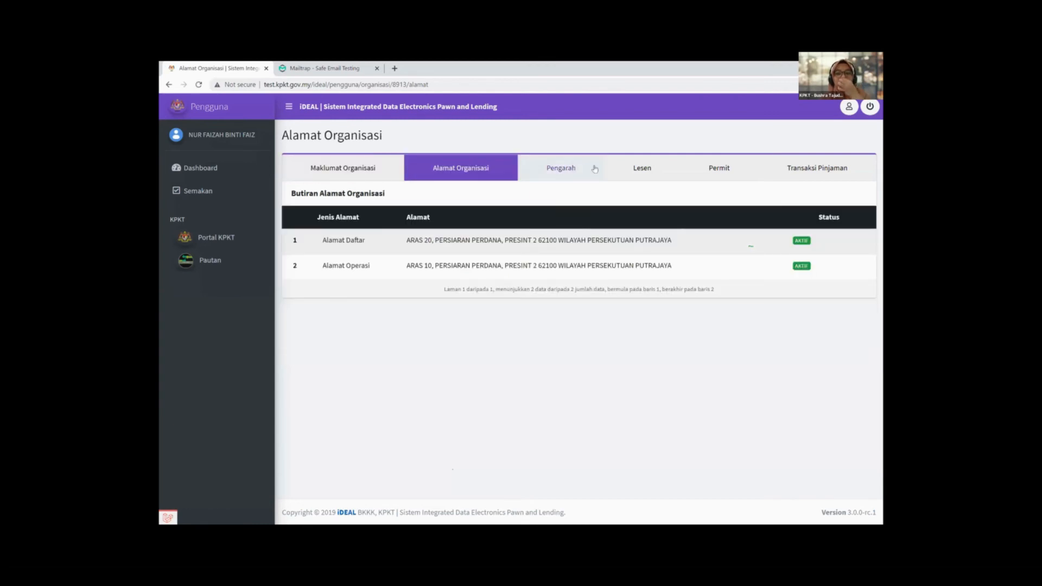
click(654, 170)
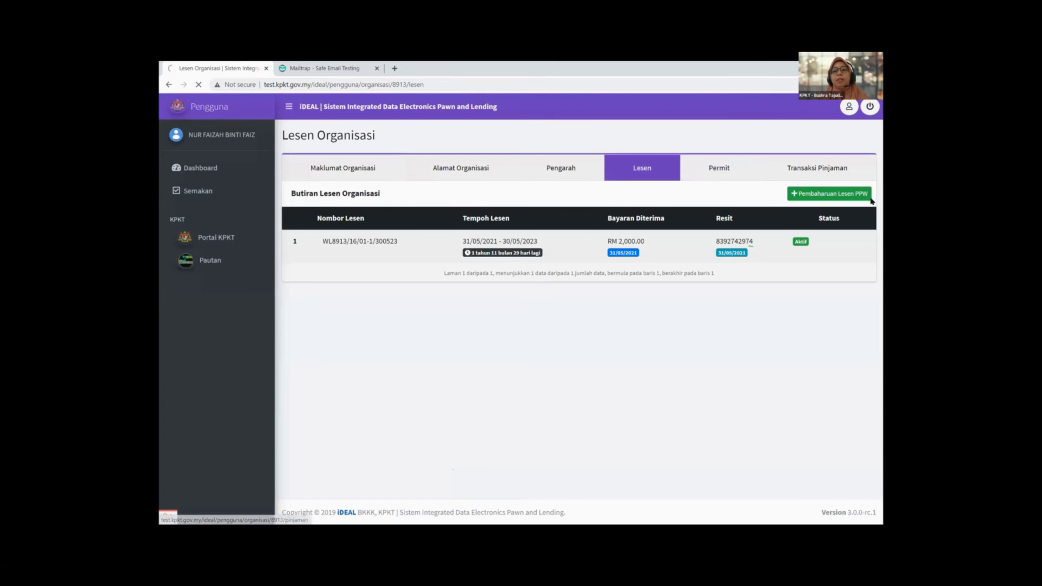
click(808, 173)
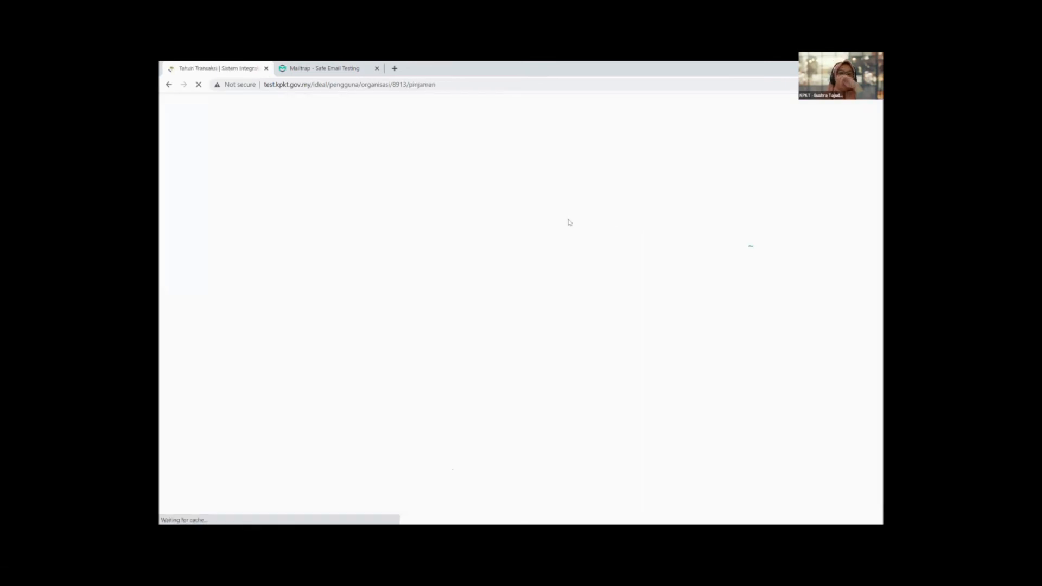
click(335, 172)
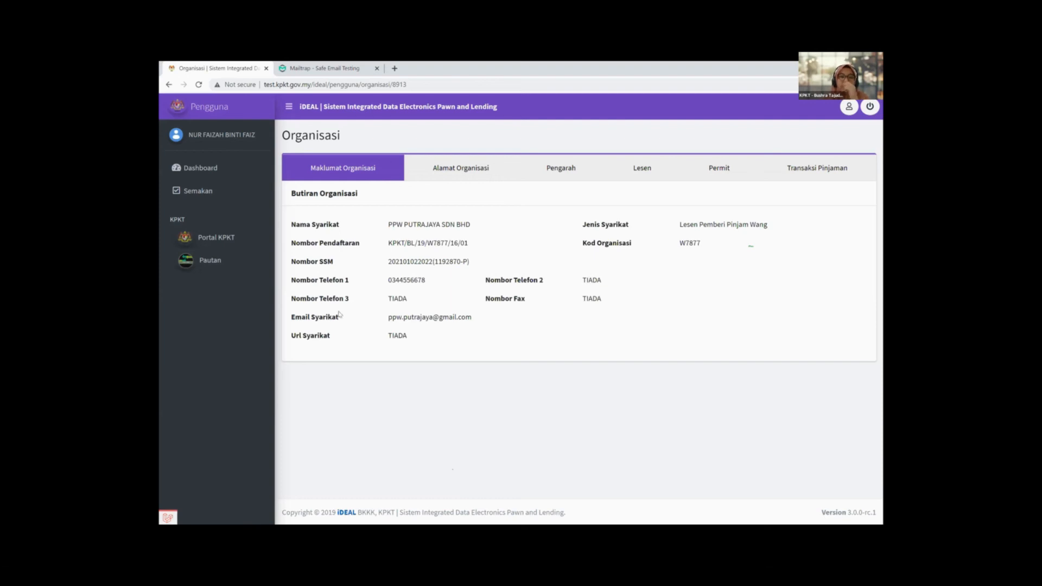
Step: Show the Alamat Organisasi table with the two active Putrajaya addresses
click(454, 174)
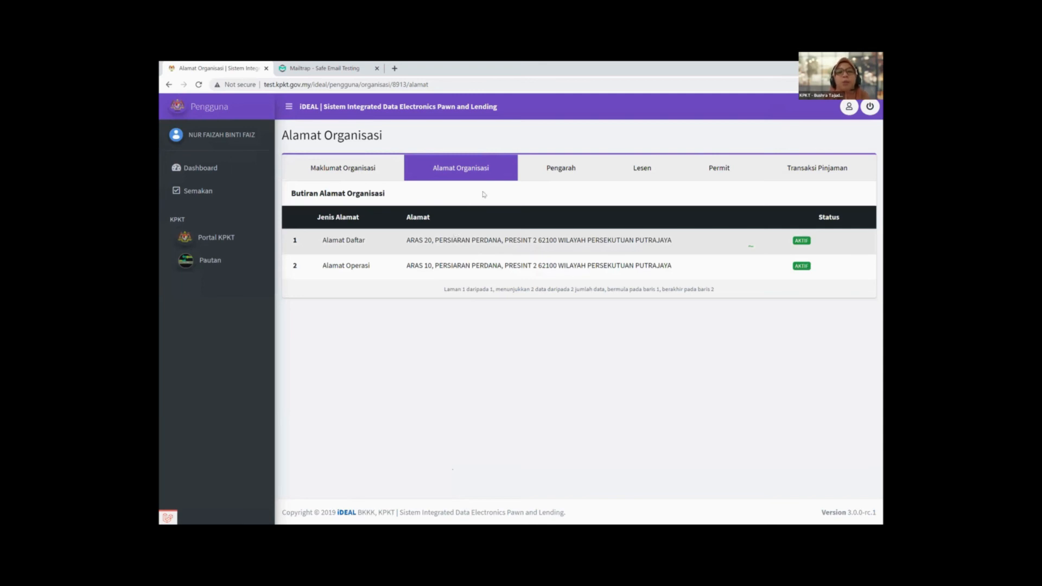
Step: Review the Pengarah tab's director and shareholder, then move to the Lesen tab
click(561, 169)
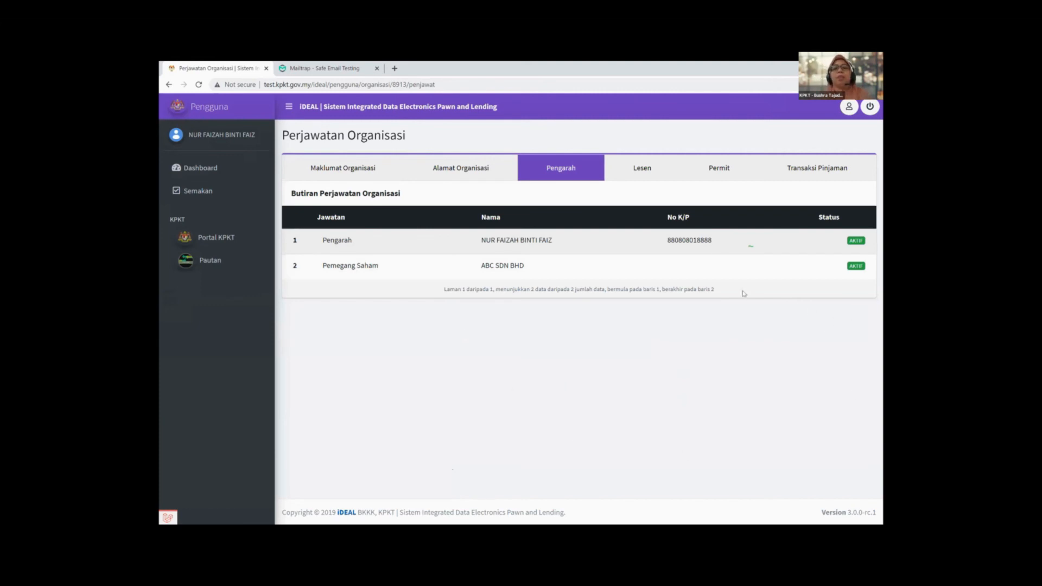
click(651, 174)
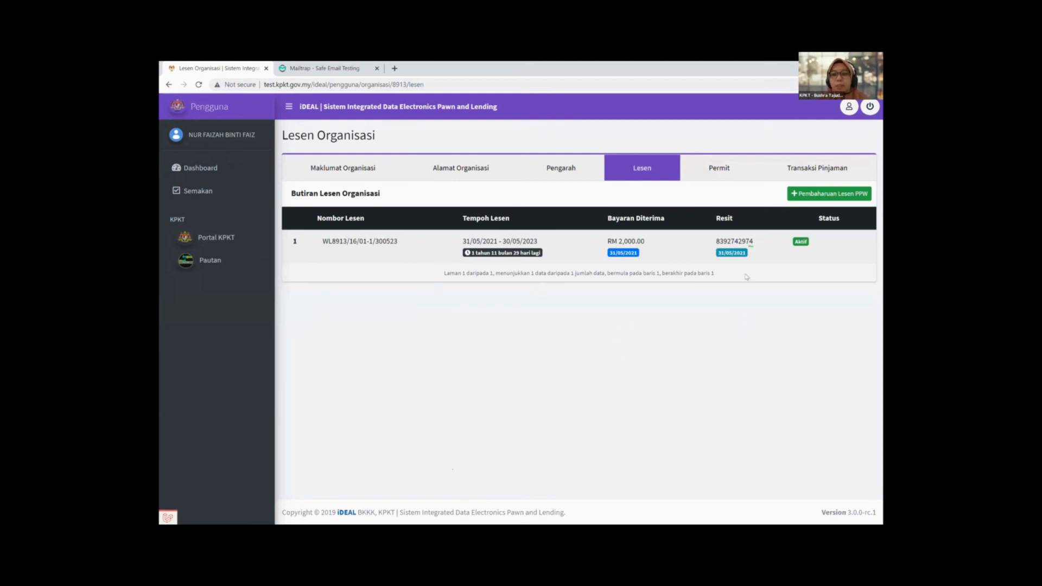
Step: After reviewing licence WL8913/16/01-1/300523, switch to the Permit tab showing no permits
click(720, 173)
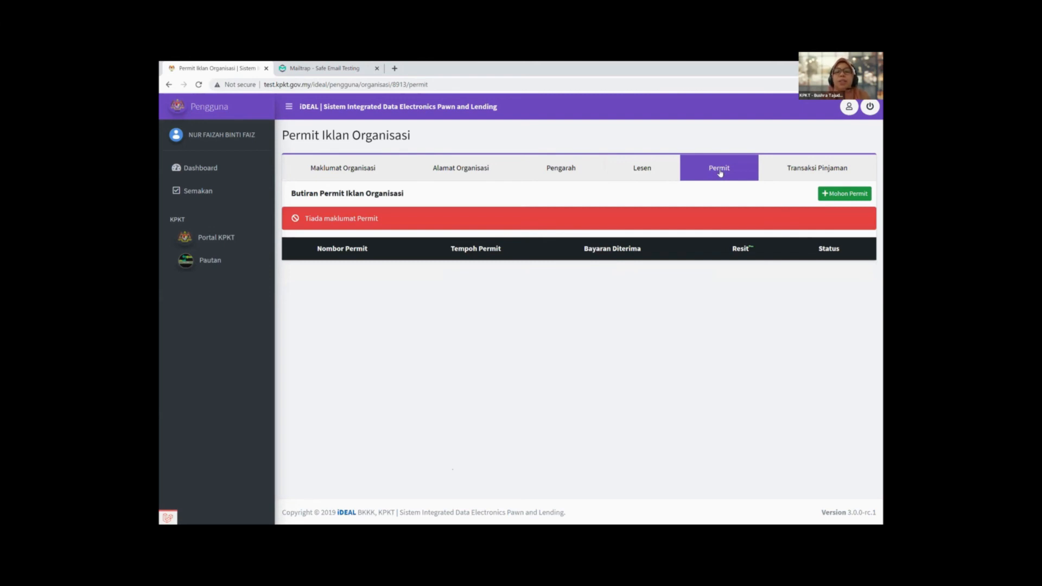
Step: Check the Lesen, Permit and Transaksi Pinjaman tabs, then return to the Dashboard
click(645, 169)
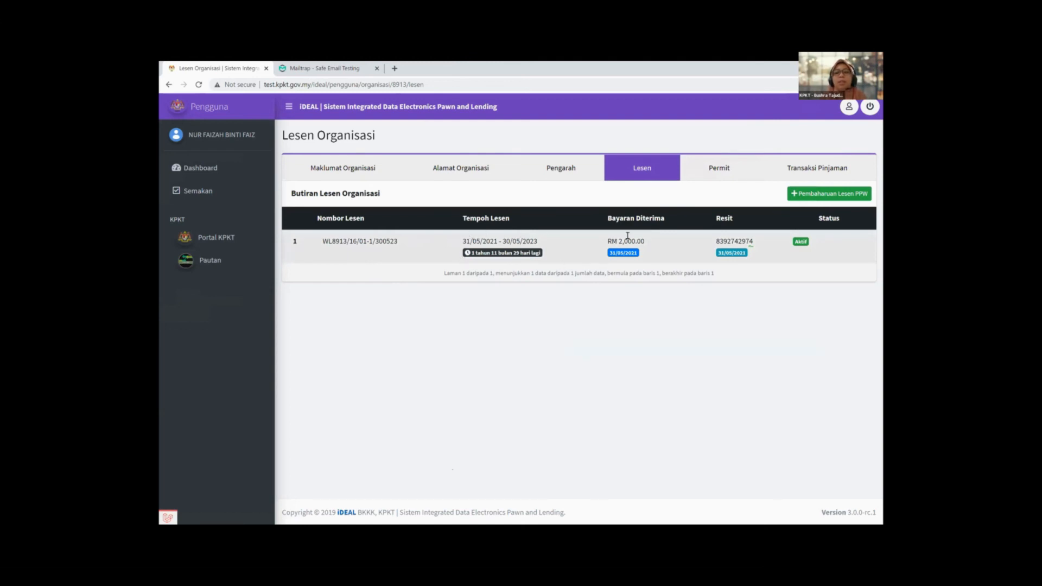
click(744, 176)
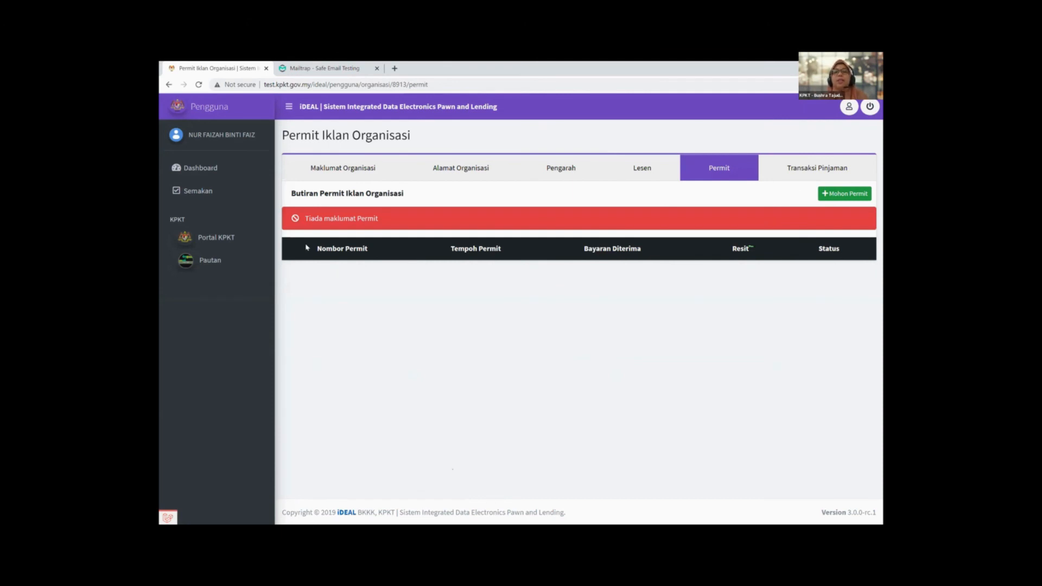
click(810, 177)
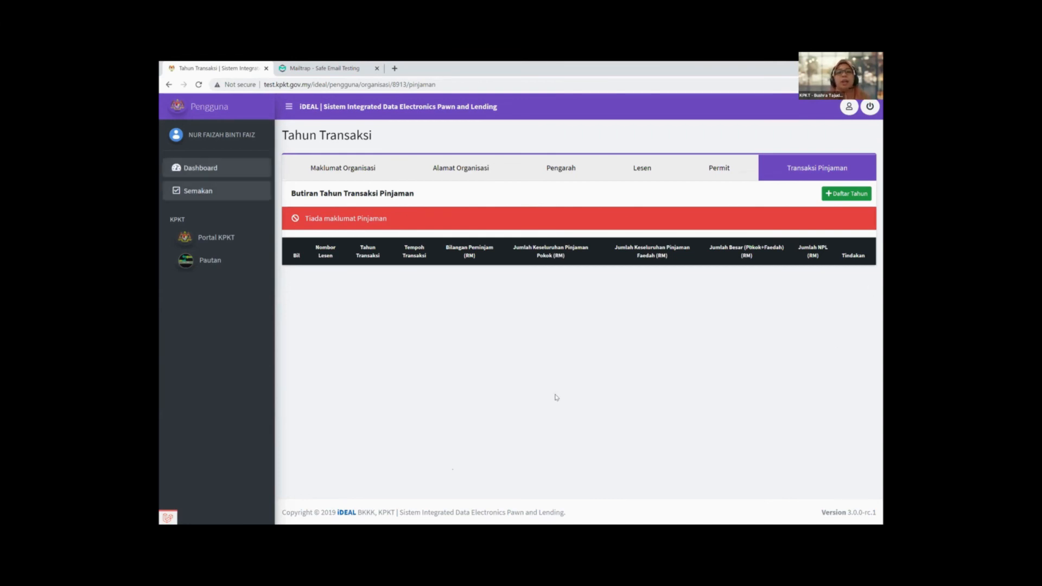
click(209, 176)
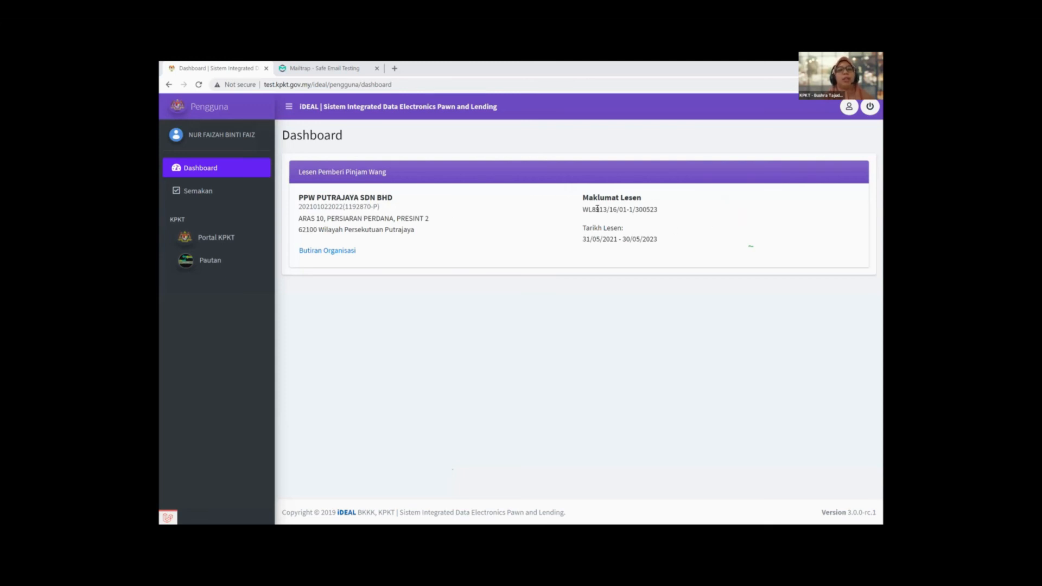
Step: Open Butiran Organisasi from the dashboard and show the Alamat Organisasi tab
click(331, 252)
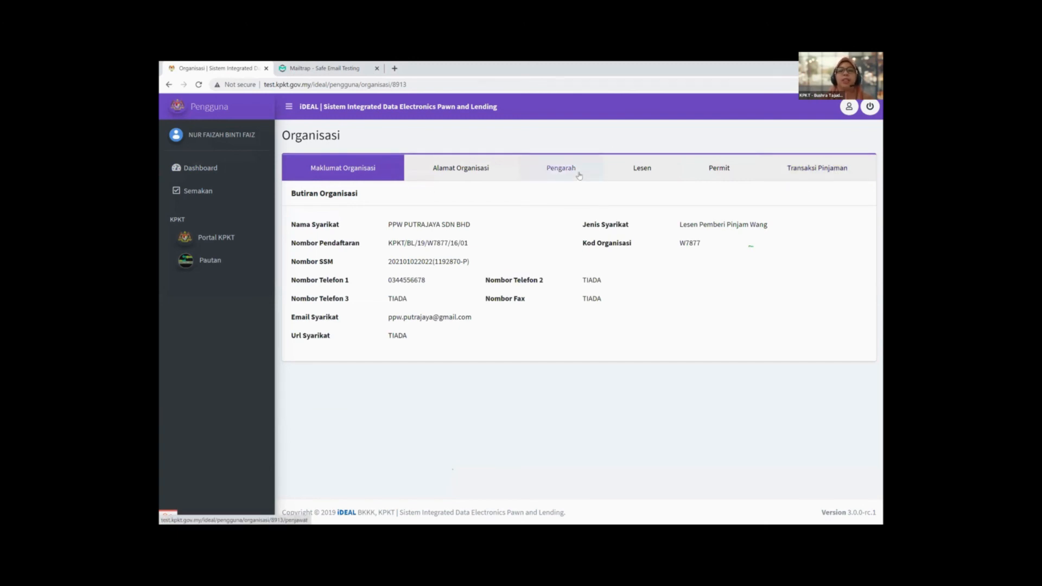
click(458, 170)
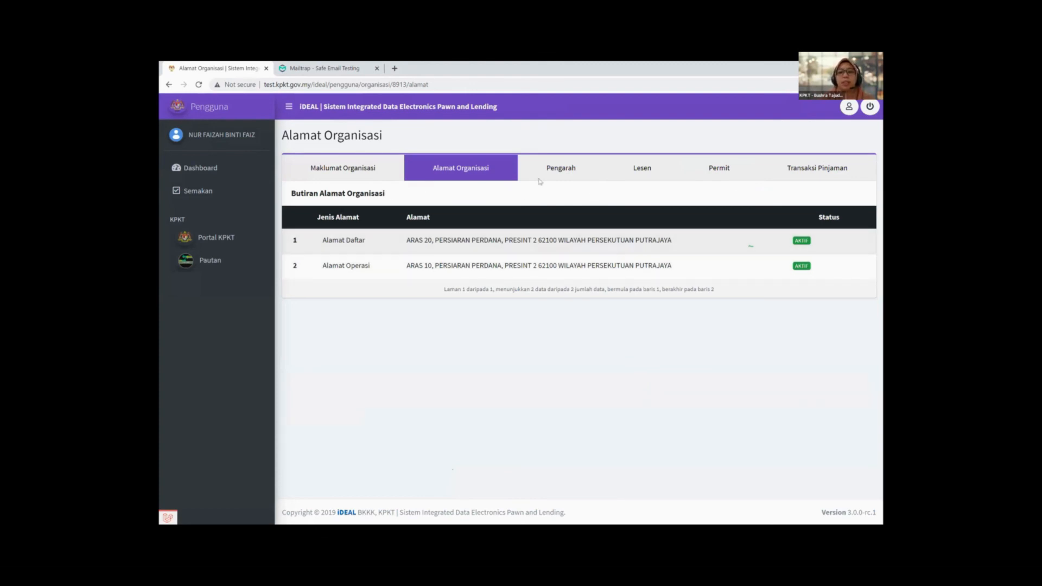
Step: Review the Pengarah tab's officeholders, including shareholder ABC SDN BHD, then click the Lesen tab
click(572, 171)
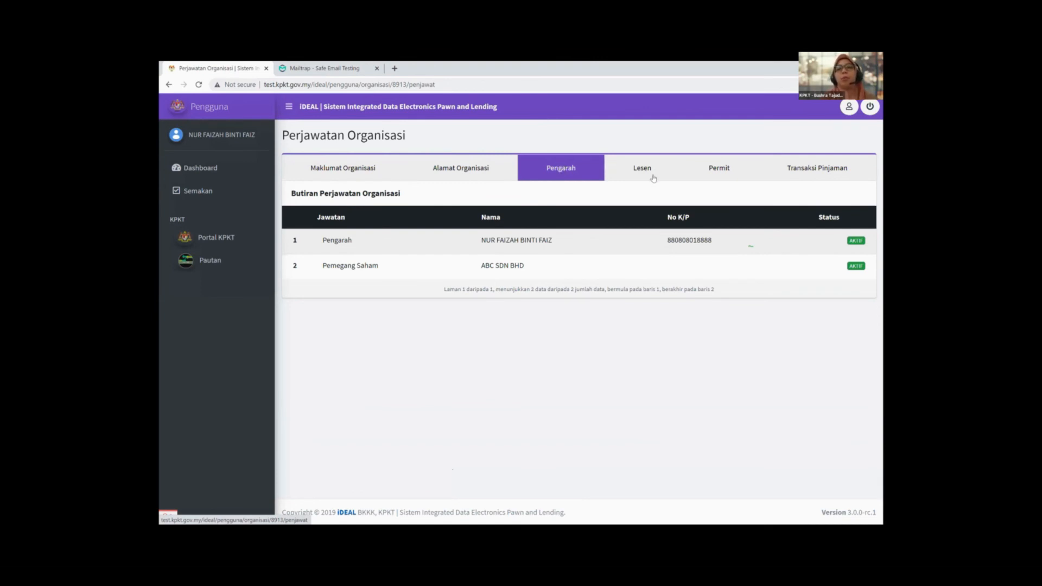
click(683, 172)
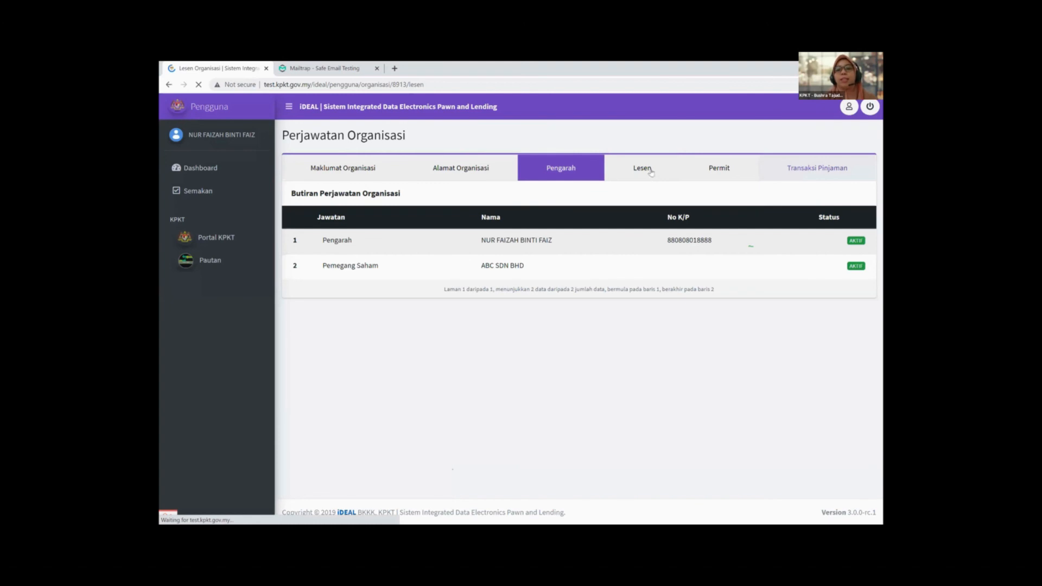
Step: Check the empty Permit and Transaksi Pinjaman tabs, then go back to the Lesen tab
click(724, 169)
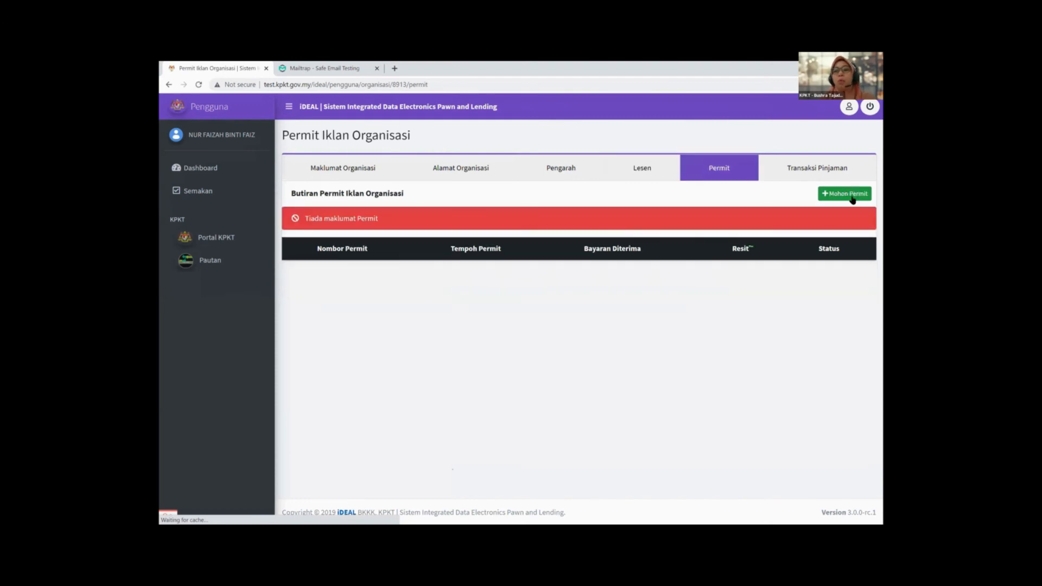
click(808, 171)
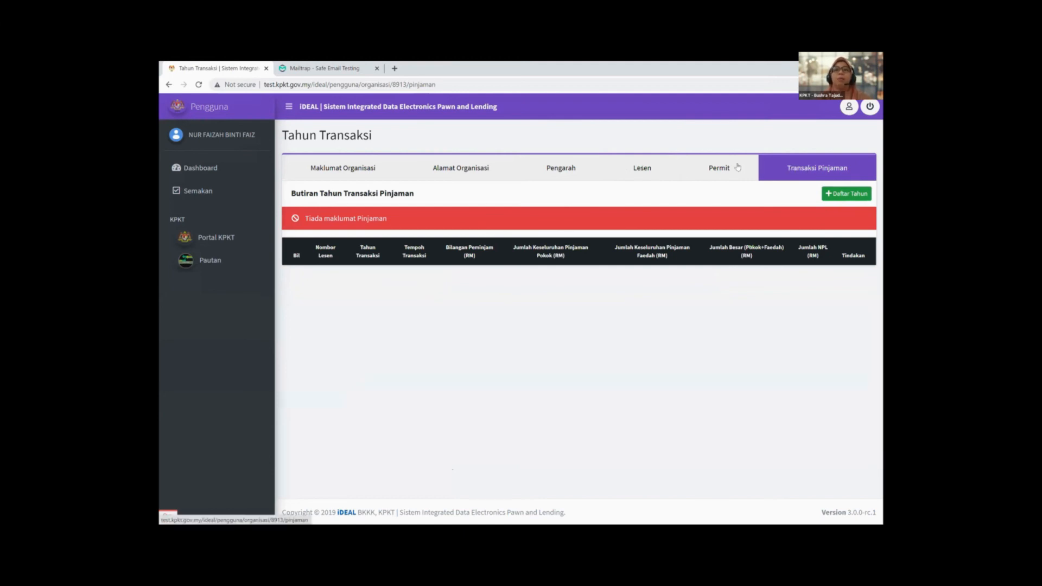
click(655, 169)
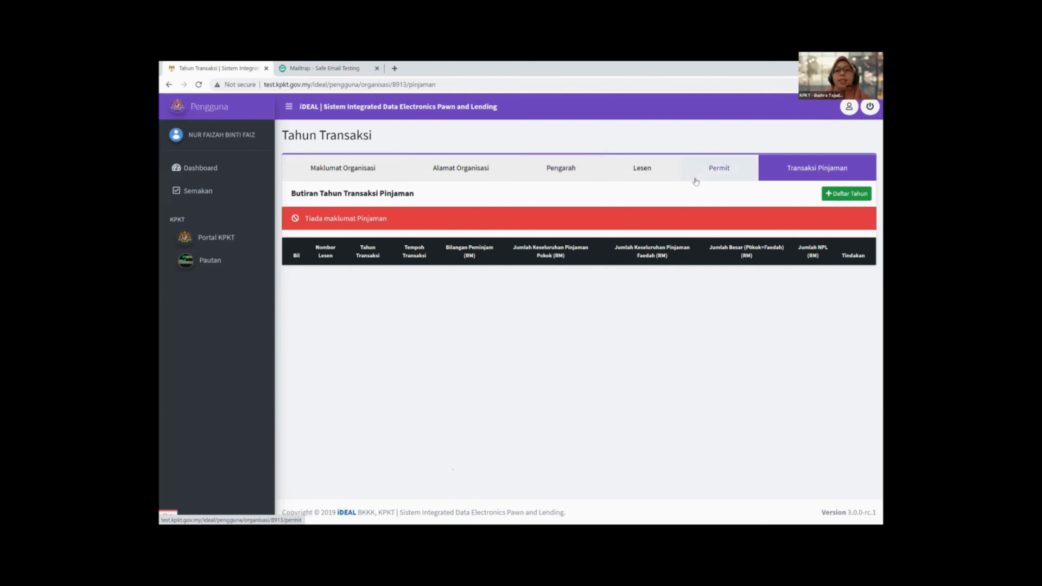
click(651, 167)
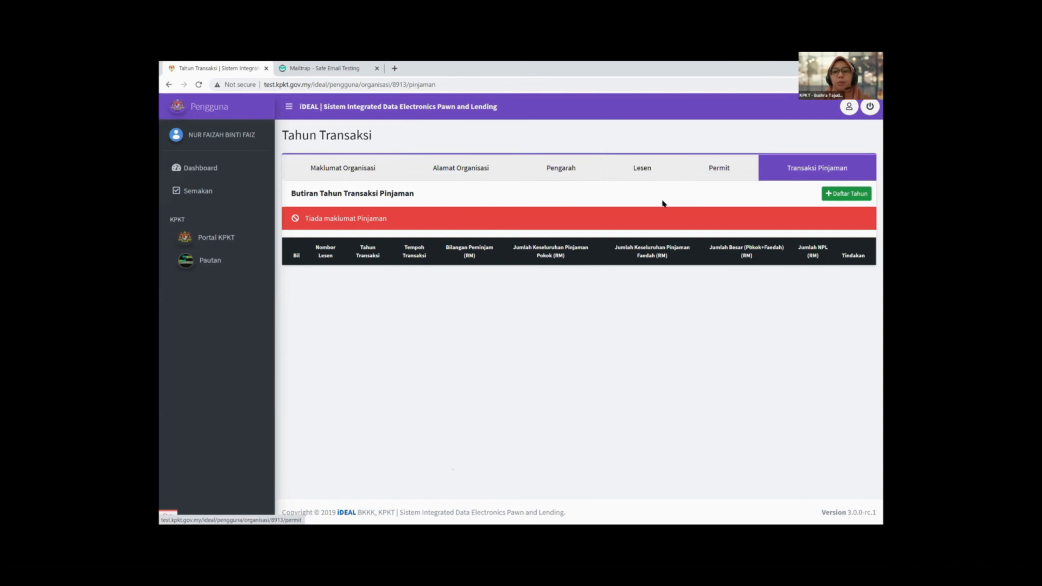